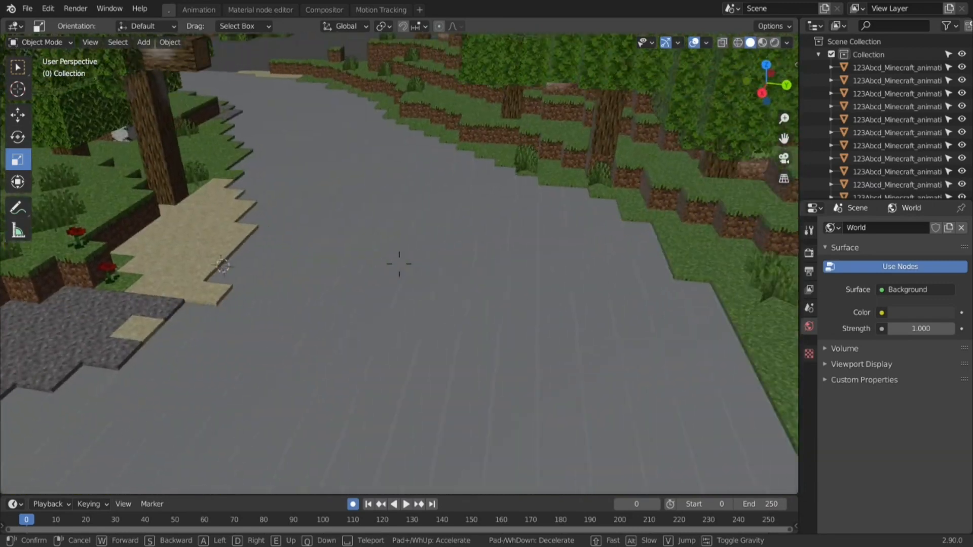
Step: Show the scene in material preview shading and select the river's water mesh
{"action": "left_click", "coordinate": [399, 264]}
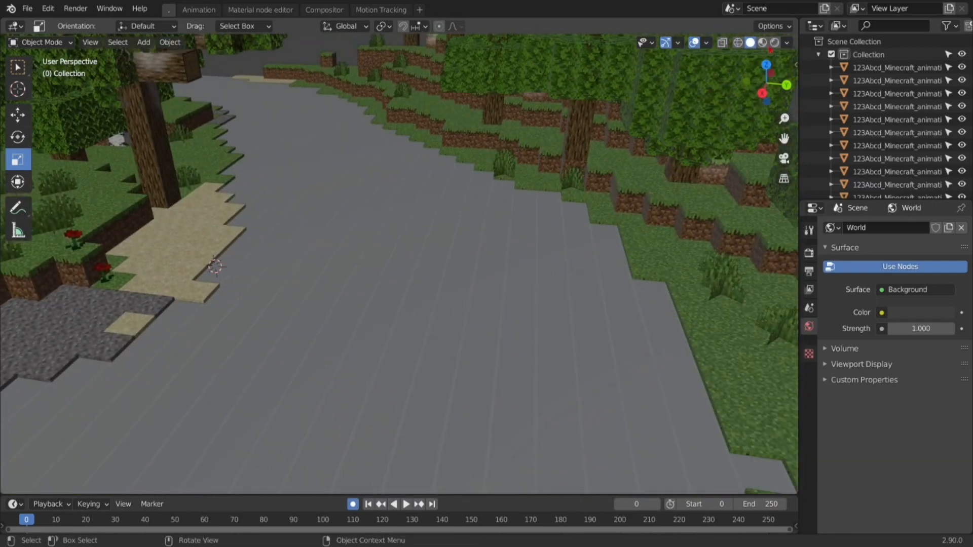
{"action": "key", "text": "shift+grave"}
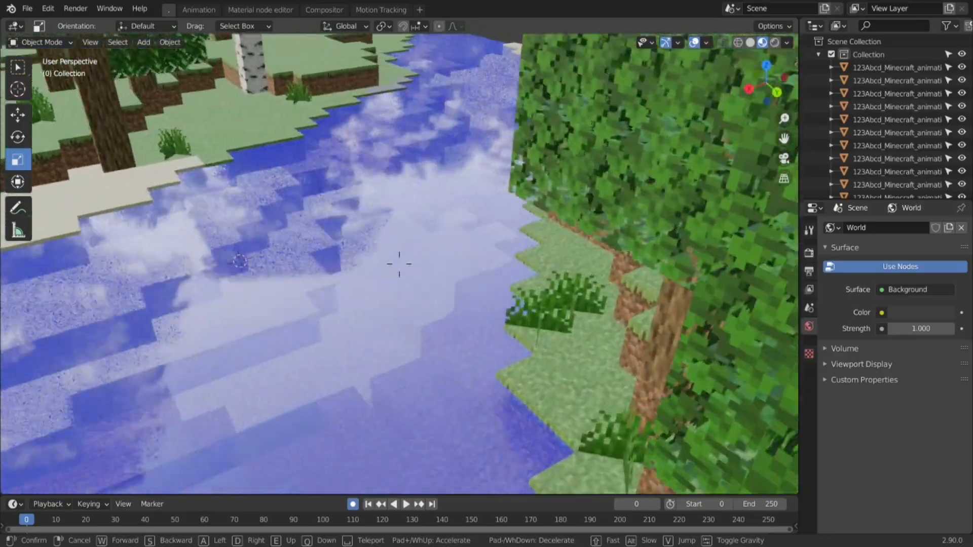
{"action": "key", "text": "w"}
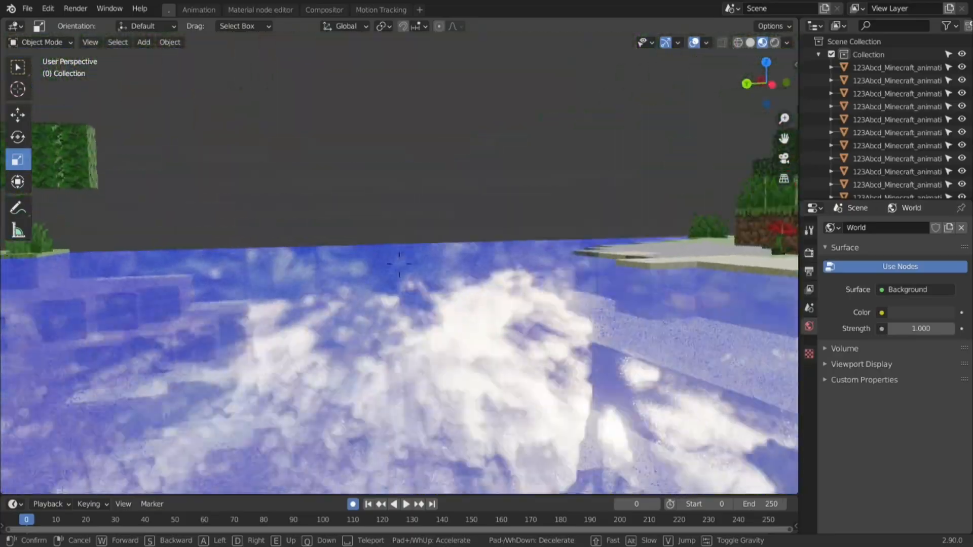
{"action": "key", "text": "w"}
{"action": "left_click", "coordinate": [399, 264]}
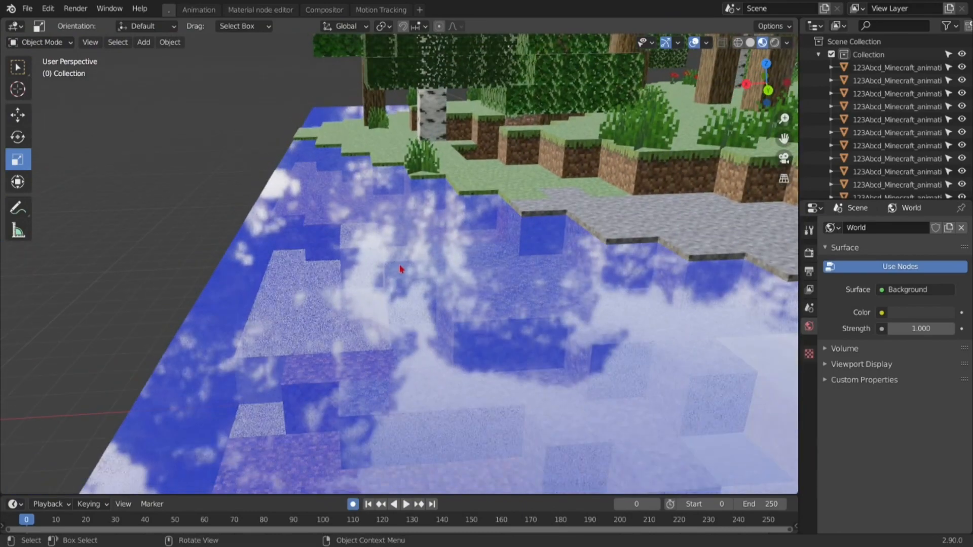
{"action": "left_click", "coordinate": [332, 248]}
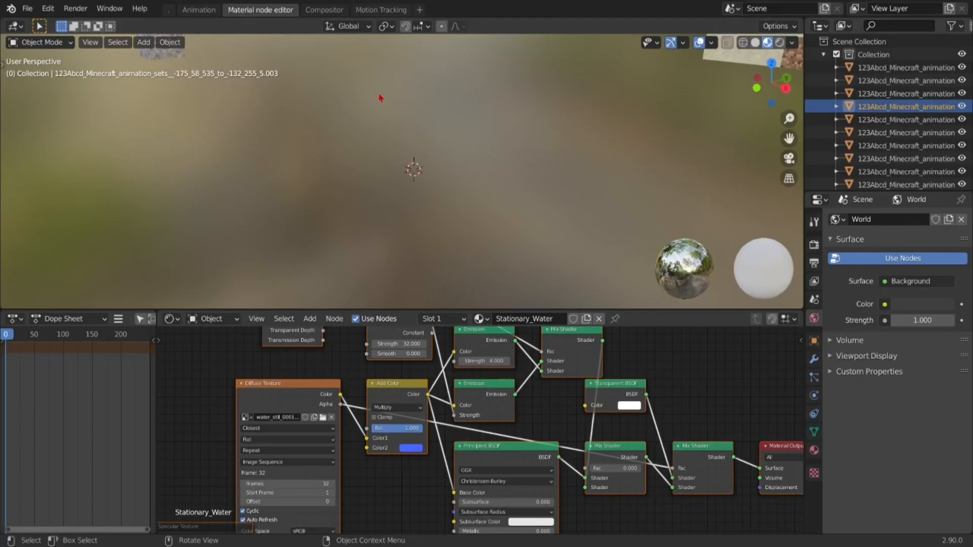
Step: Open the Material node editor workspace and delete every node of the Stationary_Water material
{"action": "key", "text": "w"}
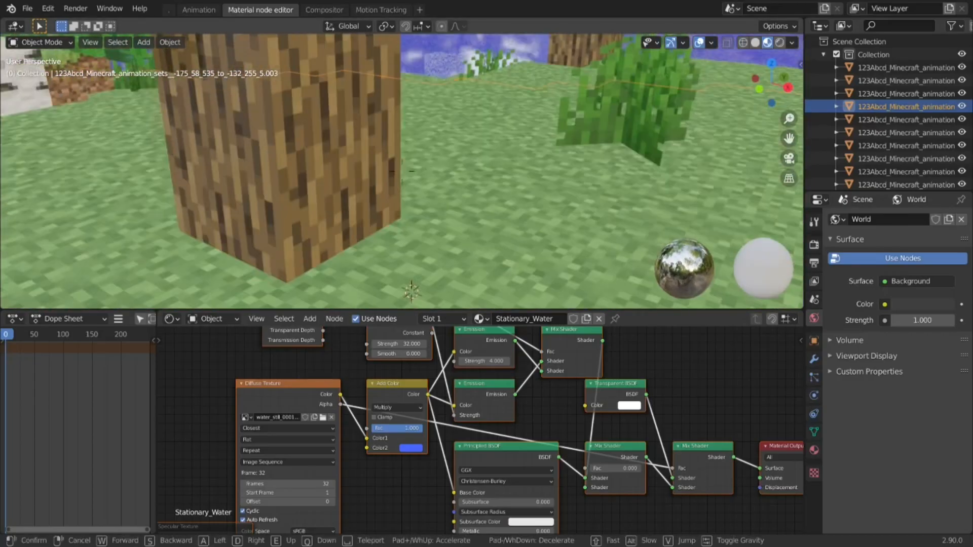
{"action": "key", "text": "w"}
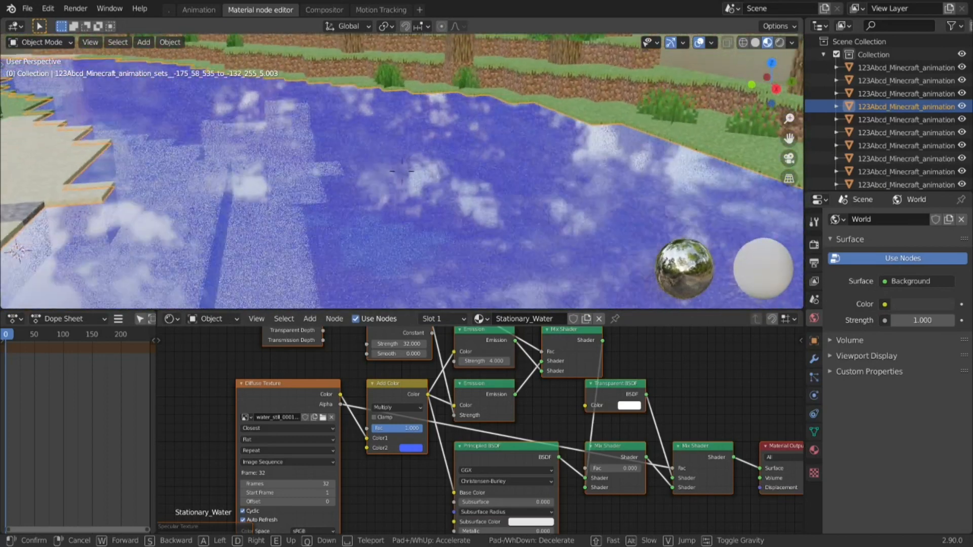
{"action": "key", "text": "a"}
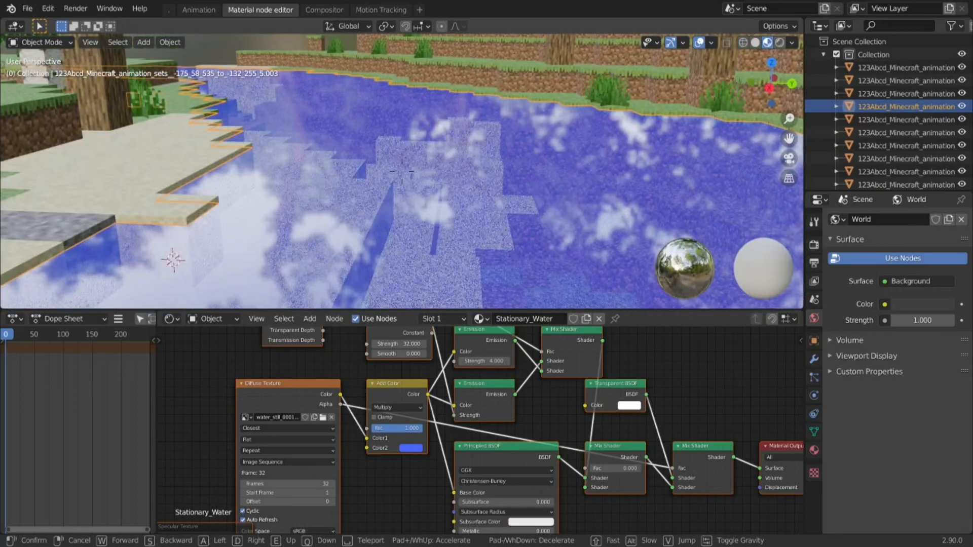
{"action": "left_click", "coordinate": [404, 176]}
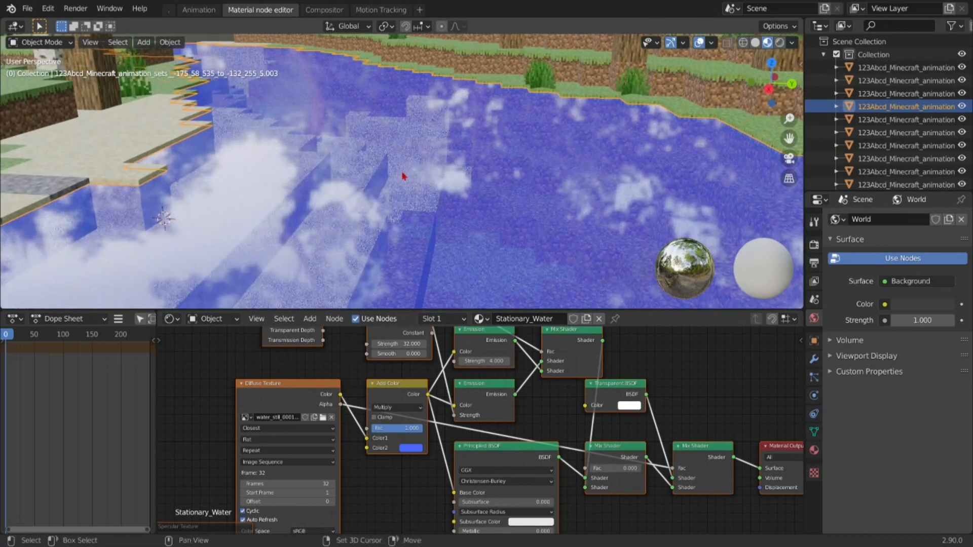
{"action": "left_click_drag", "start_coordinate": [567, 346], "coordinate": [554, 347]}
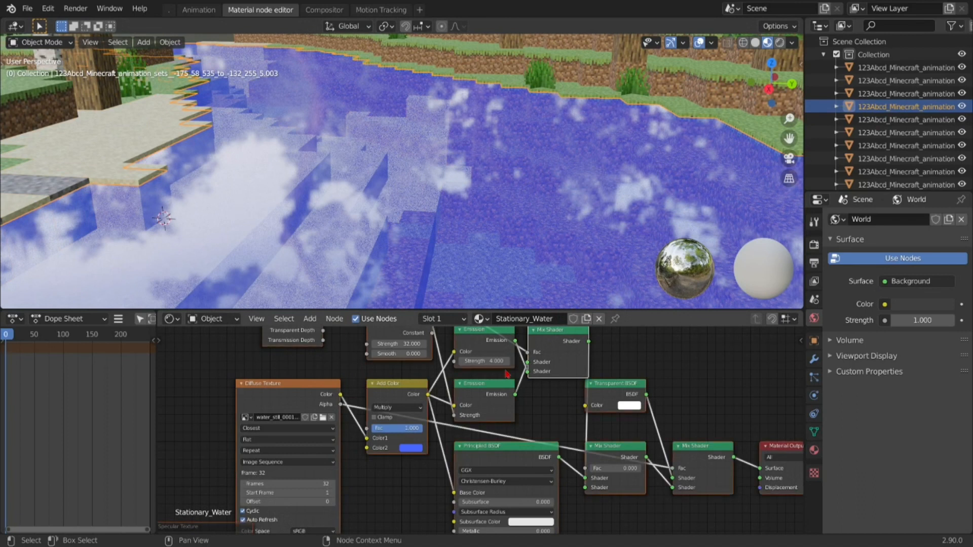
{"action": "key", "text": "a"}
{"action": "key", "text": "x"}
Step: Add a Material Output node to the empty Stationary_Water node tree
{"action": "left_click", "coordinate": [310, 318]}
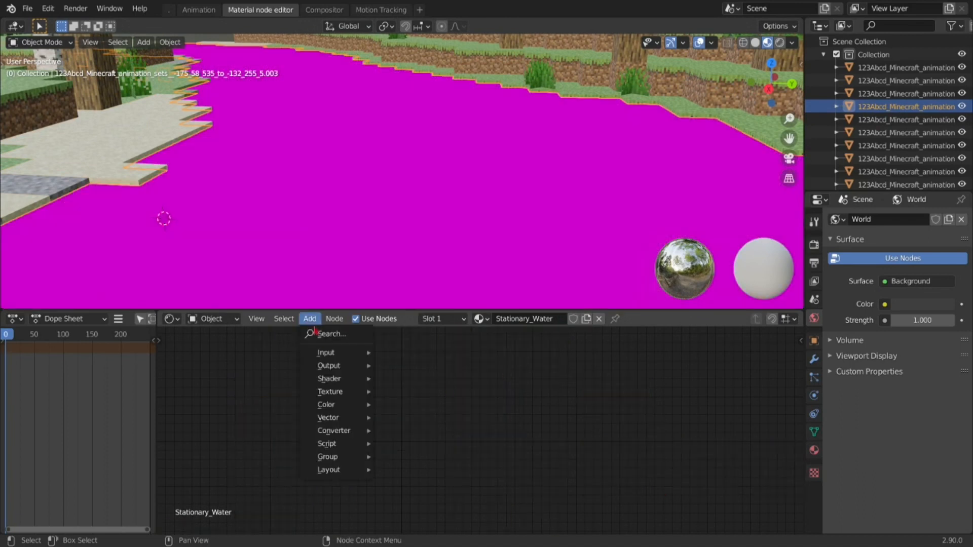
{"action": "left_click", "coordinate": [318, 331]}
{"action": "type", "text": "mat"}
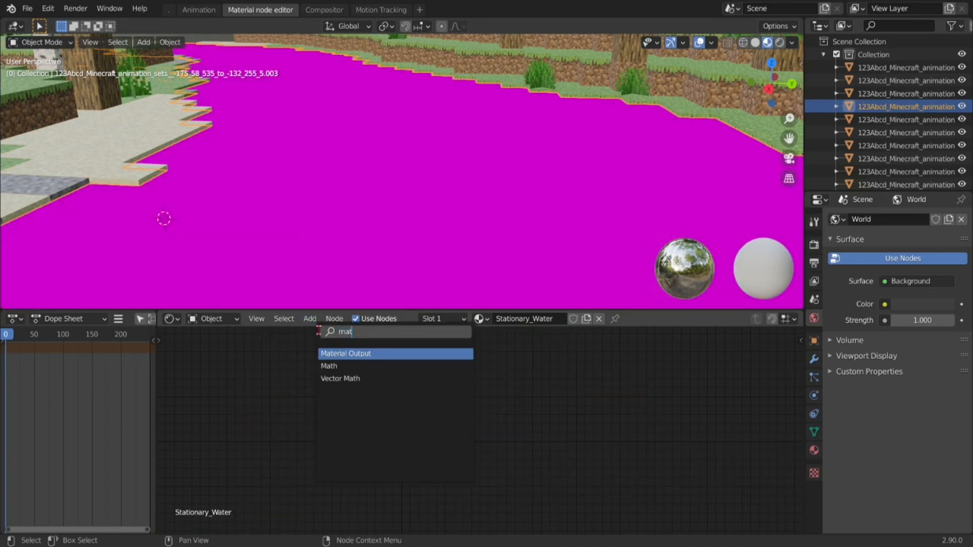
{"action": "key", "text": "Return"}
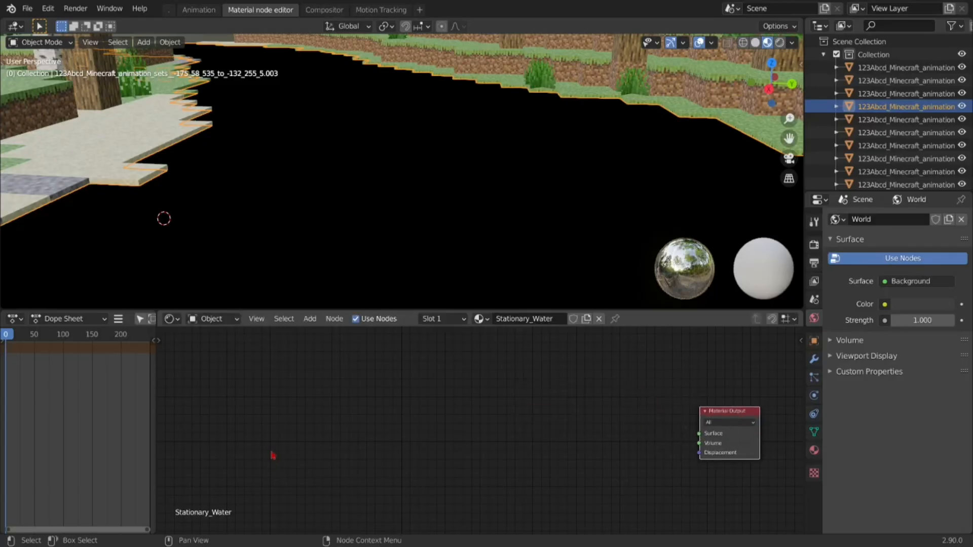
Step: Add a Diffuse BSDF node and connect its BSDF output directly to the Material Output's Surface input
{"action": "left_click", "coordinate": [310, 319]}
{"action": "left_click", "coordinate": [310, 319]}
{"action": "mouse_move", "coordinate": [326, 353]}
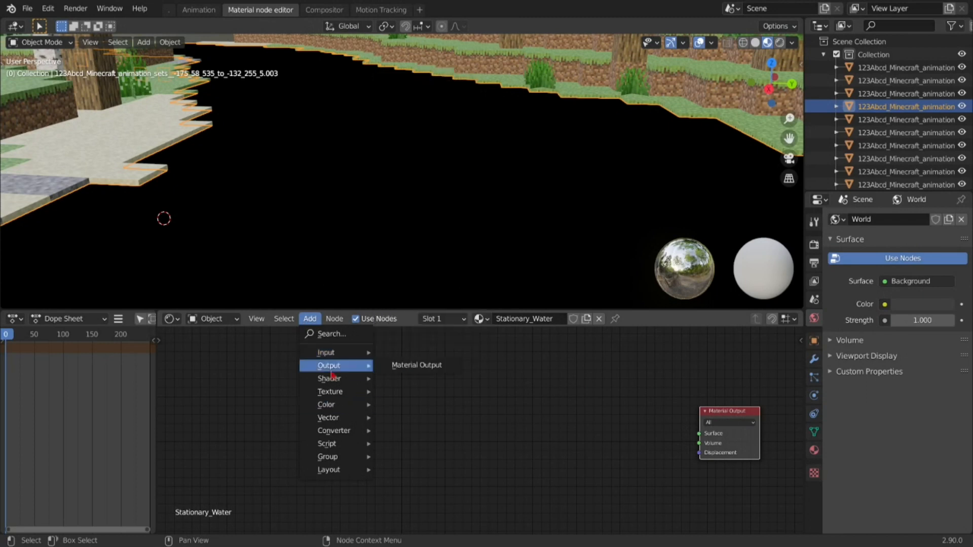
{"action": "mouse_move", "coordinate": [334, 380]}
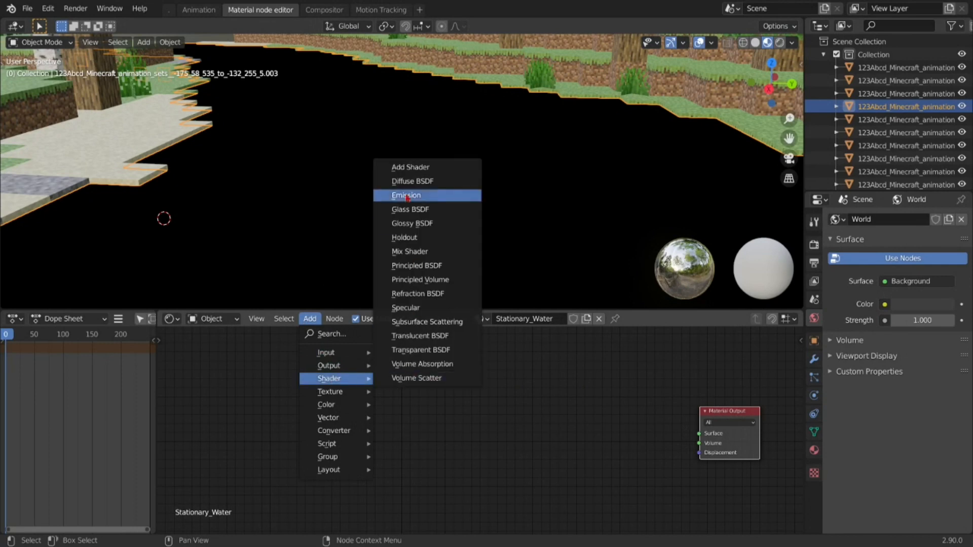
{"action": "left_click", "coordinate": [412, 182]}
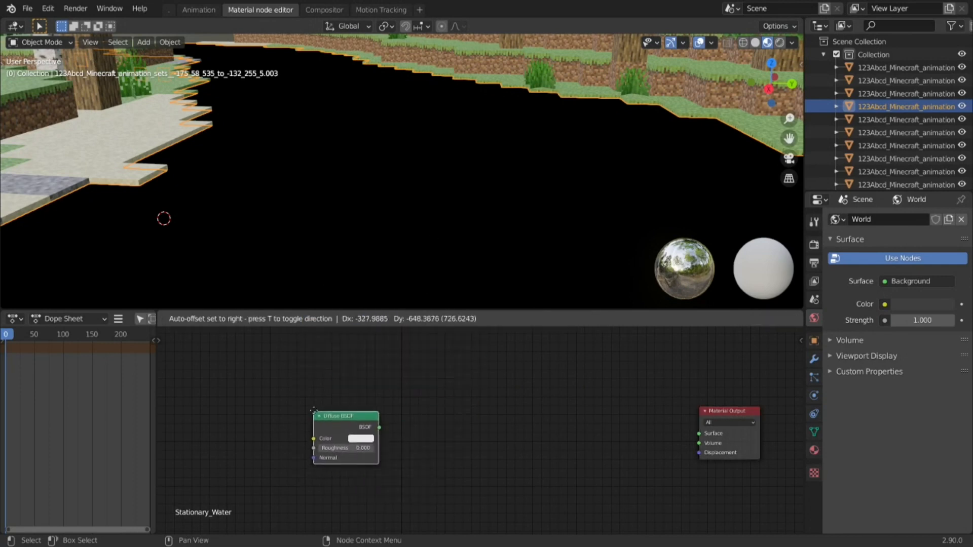
{"action": "left_click", "coordinate": [357, 387]}
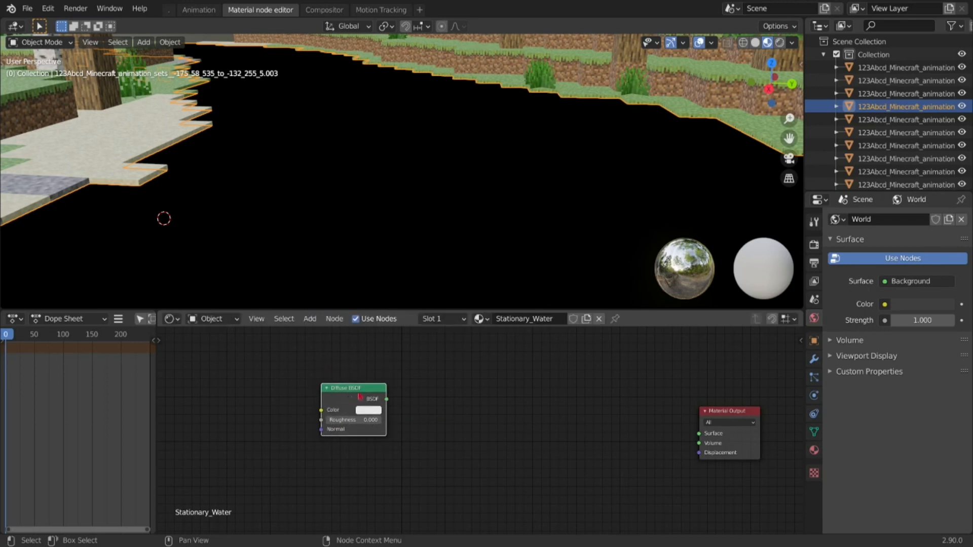
{"action": "left_click_drag", "start_coordinate": [349, 390], "coordinate": [699, 433]}
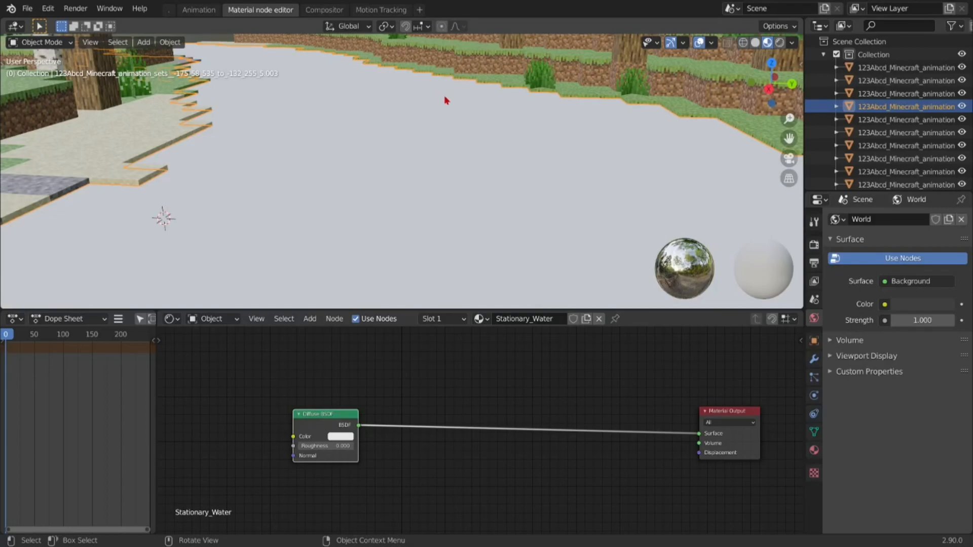
Step: Delete the Diffuse BSDF node from the water material
{"action": "middle_click_drag", "start_coordinate": [447, 101], "coordinate": [400, 168]}
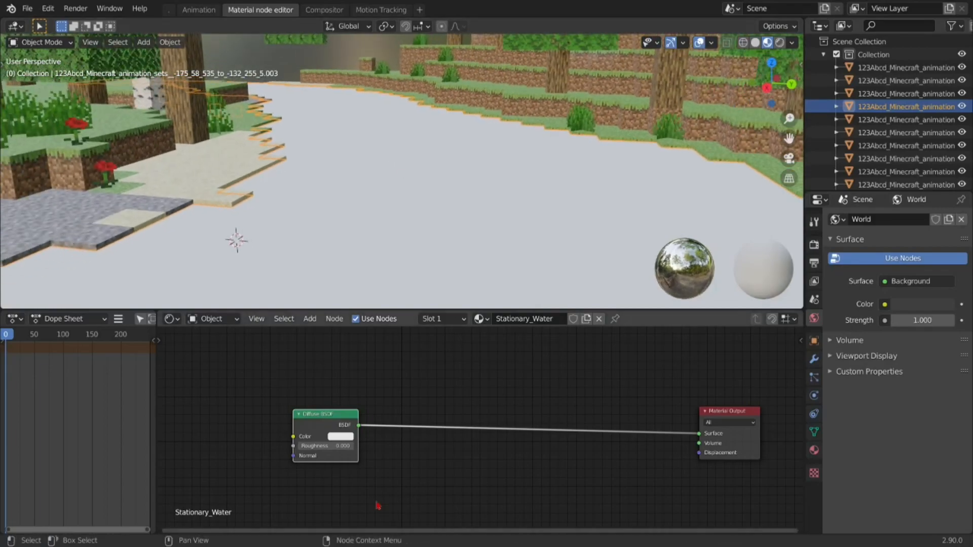
{"action": "left_click", "coordinate": [341, 437]}
{"action": "left_click_drag", "start_coordinate": [380, 350], "coordinate": [380, 311]}
{"action": "key", "text": "x"}
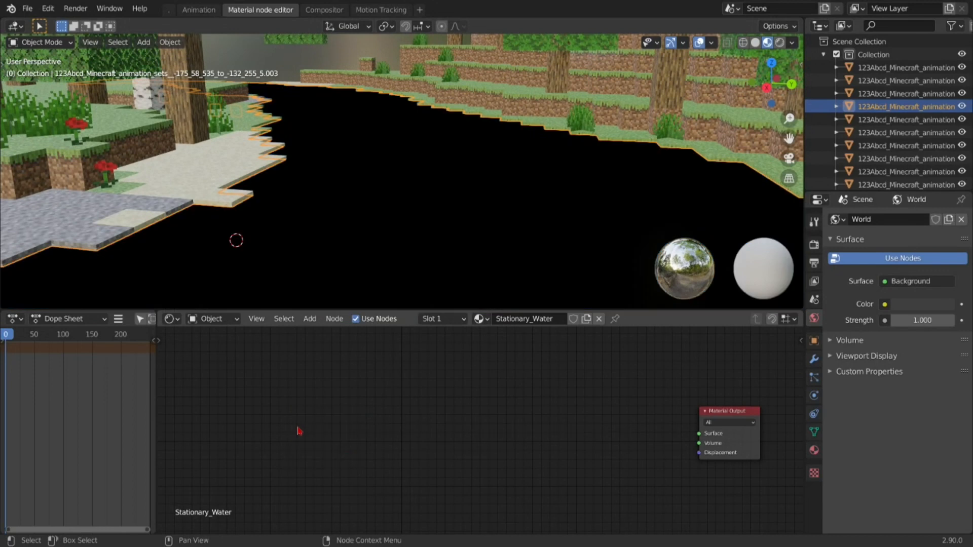
Step: Add a Mix Shader node beside the Material Output and connect its Shader output to the Surface input
{"action": "key", "text": "shift+grave"}
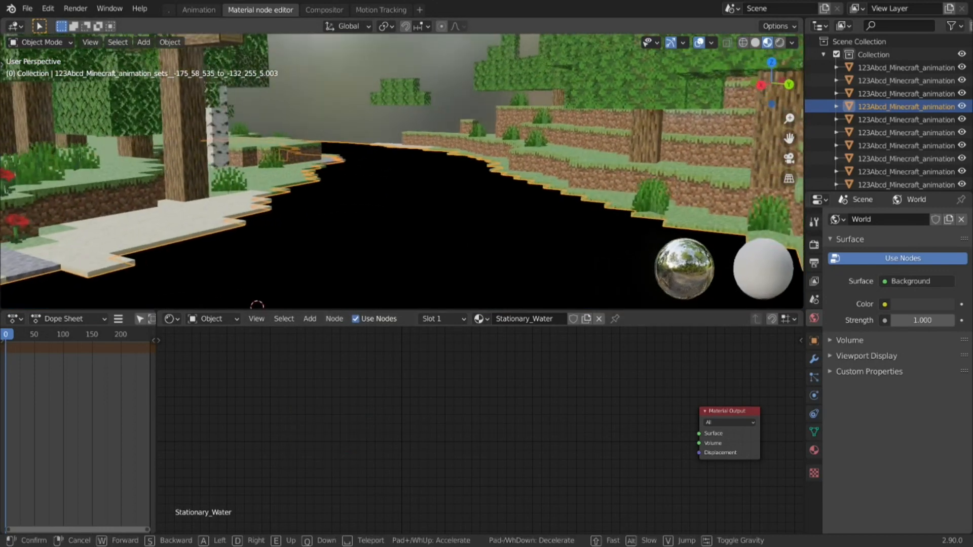
{"action": "key", "text": "a"}
{"action": "left_click", "coordinate": [402, 171]}
{"action": "left_click", "coordinate": [314, 320]}
{"action": "left_click", "coordinate": [323, 337]}
{"action": "type", "text": "mi"}
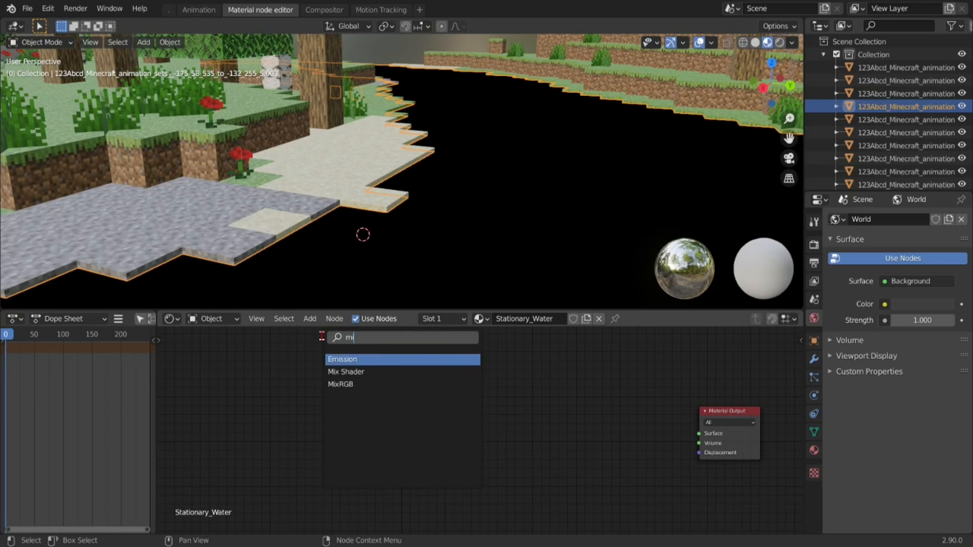
{"action": "left_click", "coordinate": [346, 372]}
{"action": "left_click", "coordinate": [688, 460]}
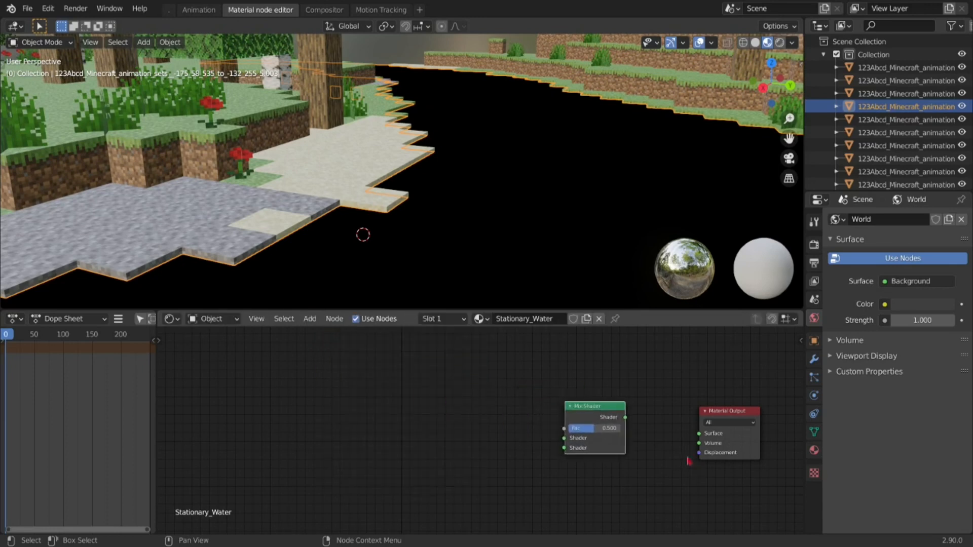
{"action": "left_click_drag", "start_coordinate": [625, 417], "coordinate": [699, 434]}
{"action": "left_click_drag", "start_coordinate": [606, 413], "coordinate": [619, 426]}
Step: Lower the Mix Shader's Fac to about 0.107
{"action": "key", "text": "shift+grave"}
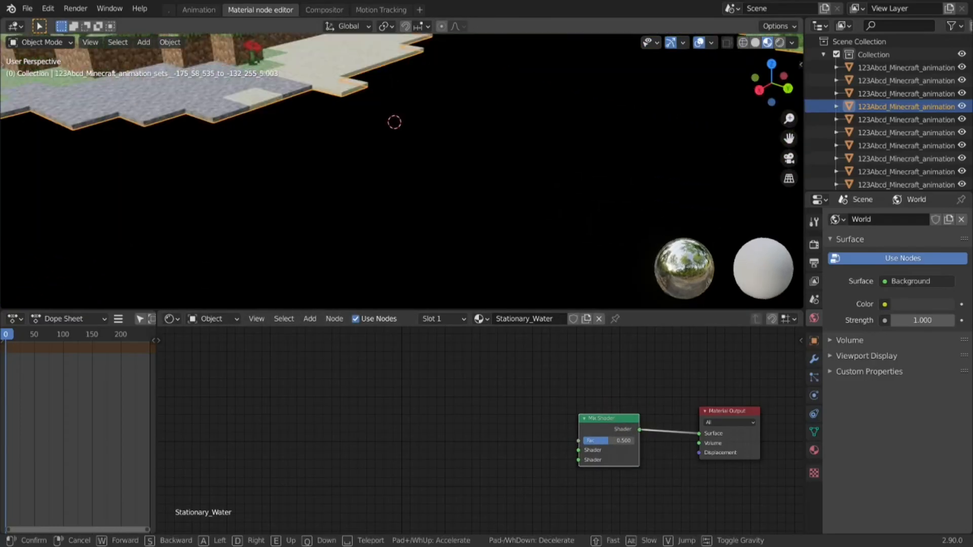
{"action": "key", "text": "s"}
{"action": "key", "text": "w"}
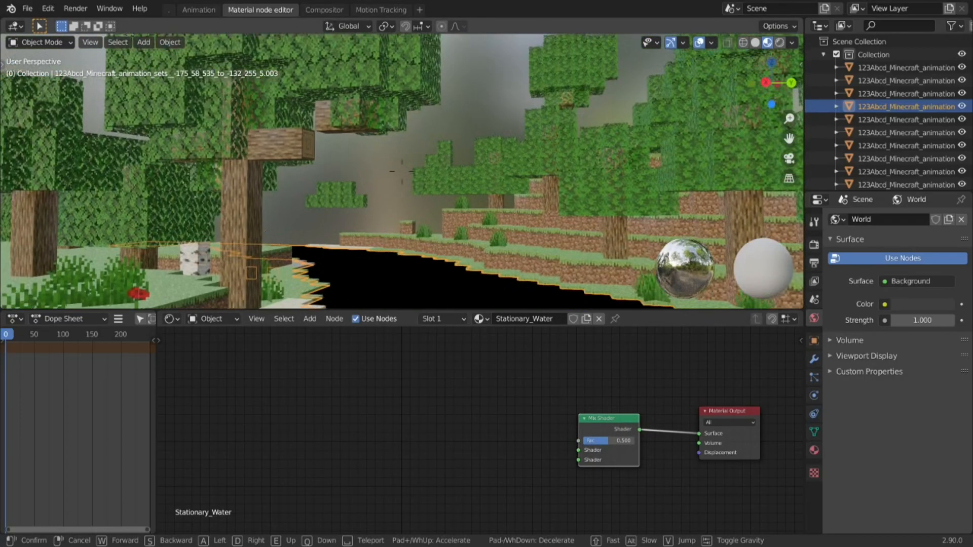
{"action": "left_click", "coordinate": [403, 177]}
{"action": "mouse_move", "coordinate": [608, 440]}
{"action": "left_mouse_down"}
{"action": "mouse_move", "coordinate": [619, 440]}
{"action": "mouse_move", "coordinate": [590, 440]}
{"action": "left_mouse_up"}
Step: Add a Diffuse BSDF node and connect its BSDF output to the Mix Shader's second Shader input
{"action": "key", "text": "shift+a"}
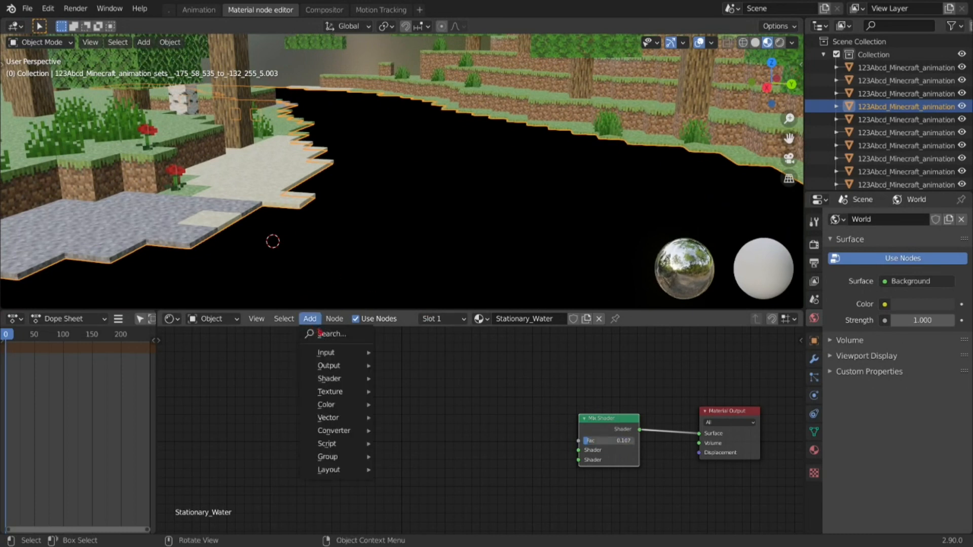
{"action": "left_click", "coordinate": [314, 339]}
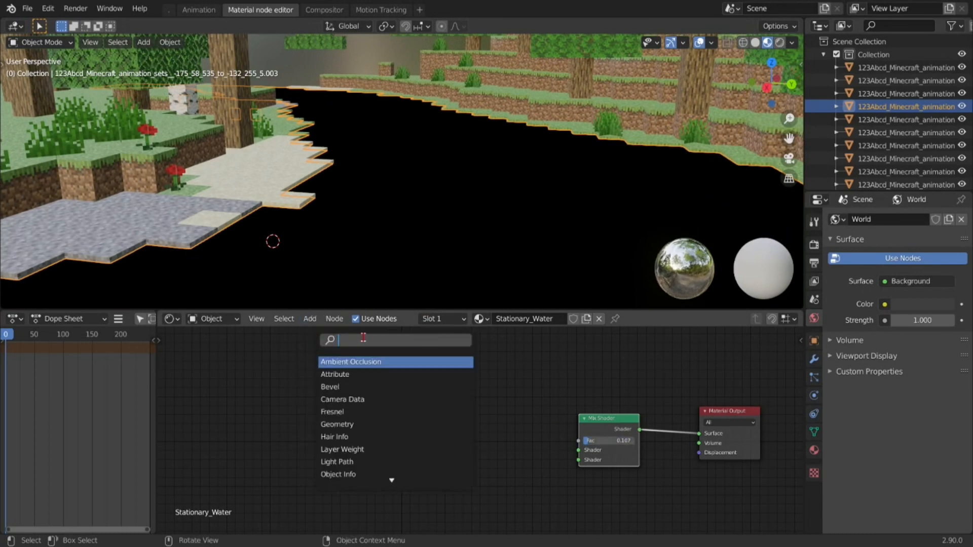
{"action": "type", "text": "dif"}
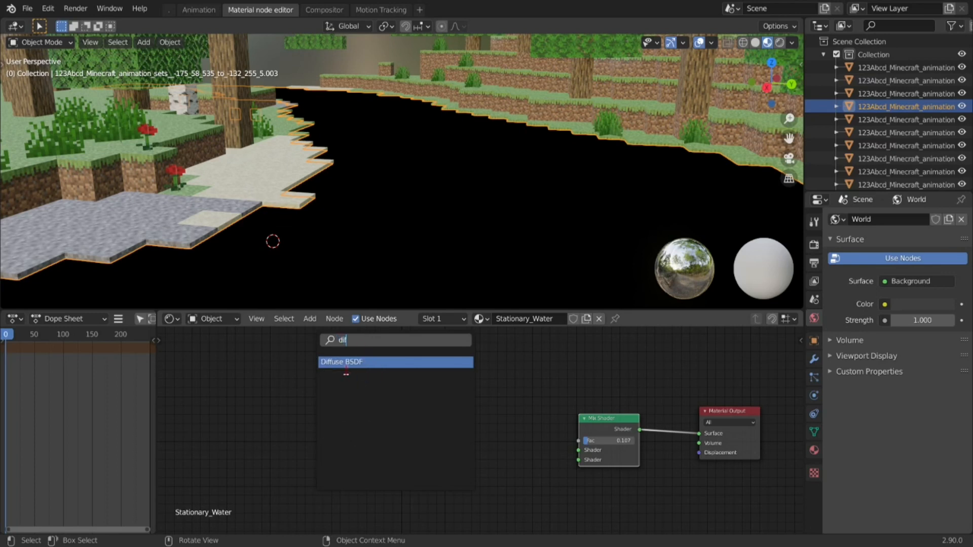
{"action": "key", "text": "Return"}
{"action": "left_click_drag", "start_coordinate": [396, 405], "coordinate": [576, 456]}
{"action": "left_click_drag", "start_coordinate": [575, 456], "coordinate": [578, 460]}
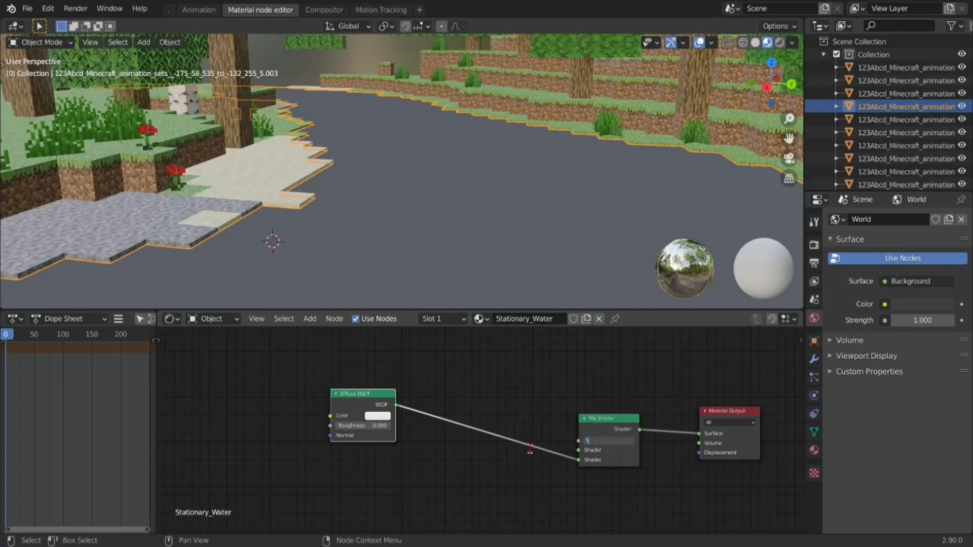
Step: Set the Mix Shader's Fac to 0.5 and shift the node slightly
{"action": "key", "text": "Return"}
{"action": "left_click", "coordinate": [612, 441]}
{"action": "key", "text": "BackSpace"}
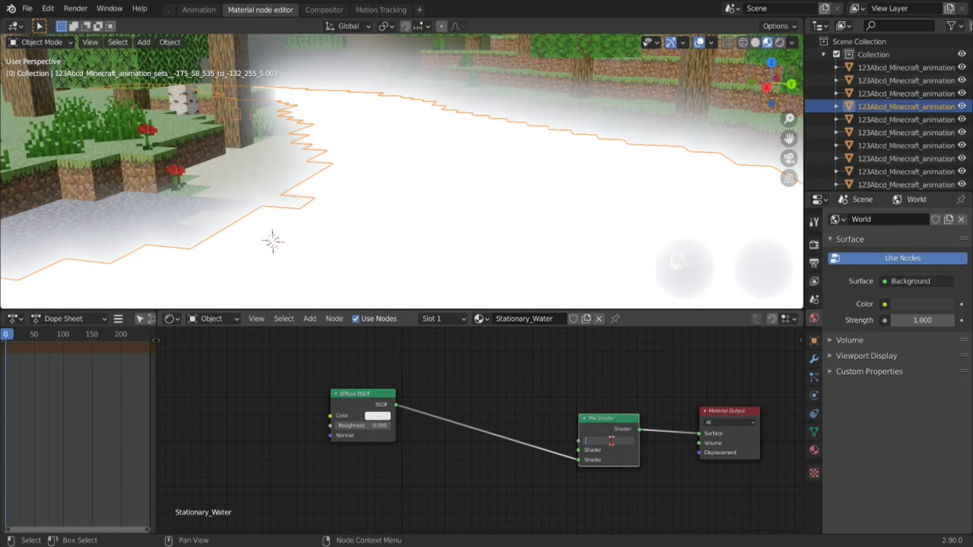
{"action": "type", "text": "5"}
{"action": "key", "text": "Return"}
{"action": "left_click", "coordinate": [612, 441]}
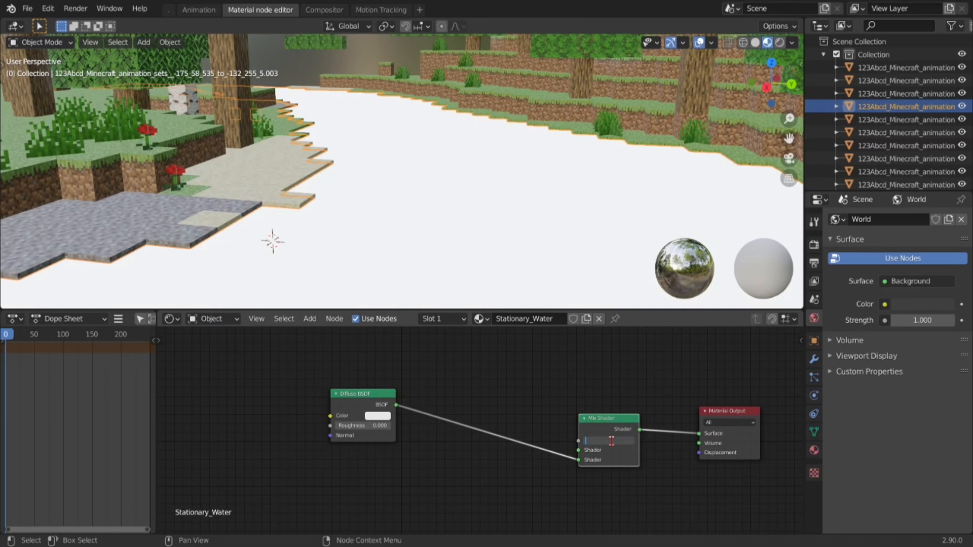
{"action": "key", "text": "Return"}
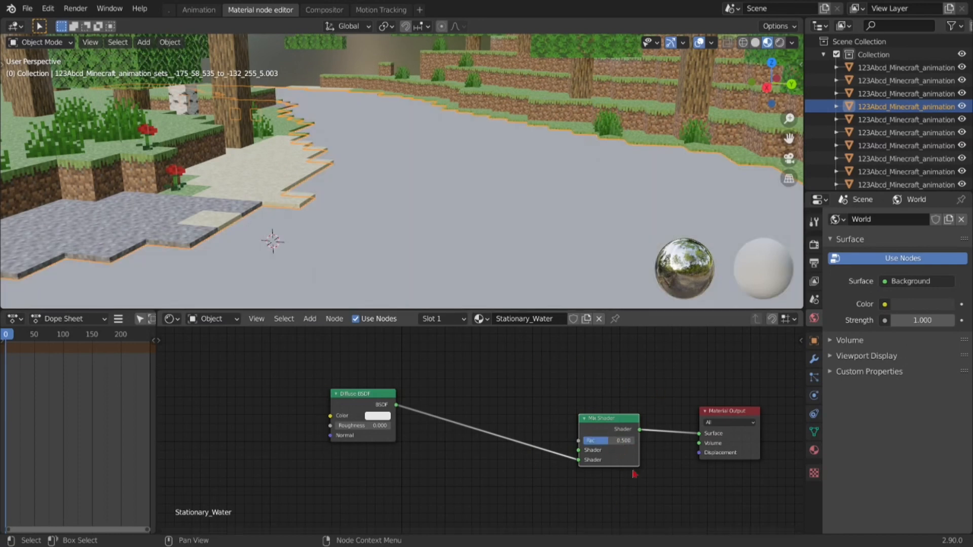
{"action": "left_click_drag", "start_coordinate": [611, 424], "coordinate": [605, 419]}
{"action": "key", "text": "shift+grave"}
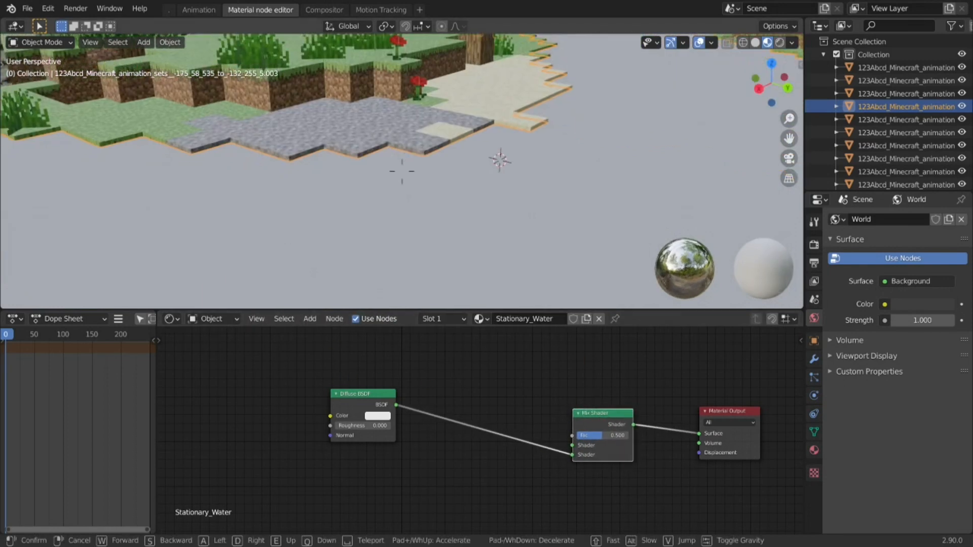
{"action": "key", "text": "w"}
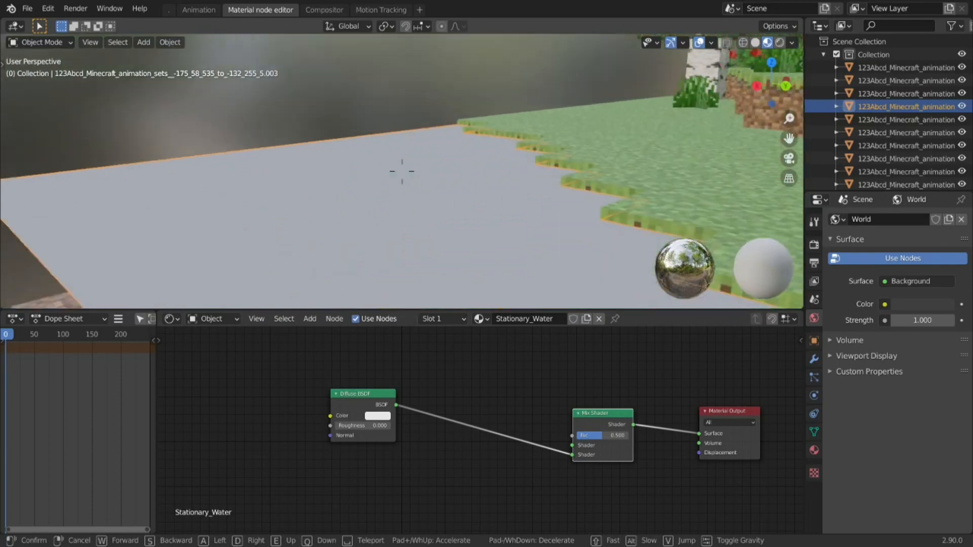
{"action": "key", "text": "w"}
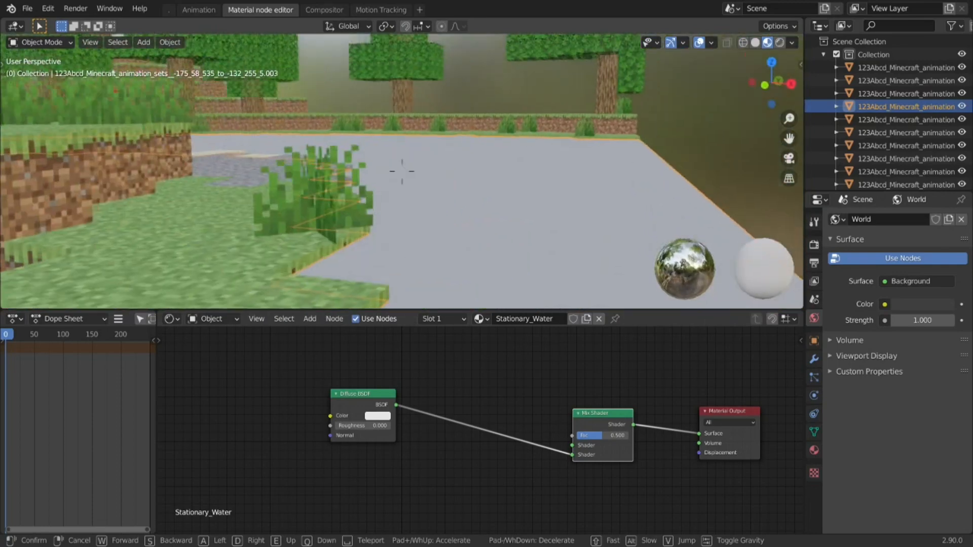
Step: Move the Diffuse BSDF node lower in the node editor and set its color to blue
{"action": "key", "text": "w"}
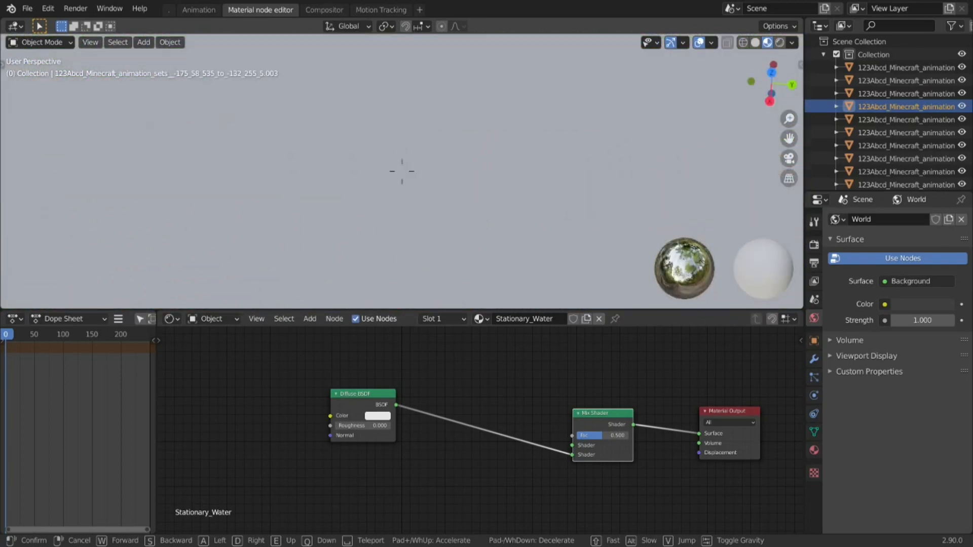
{"action": "key", "text": "w"}
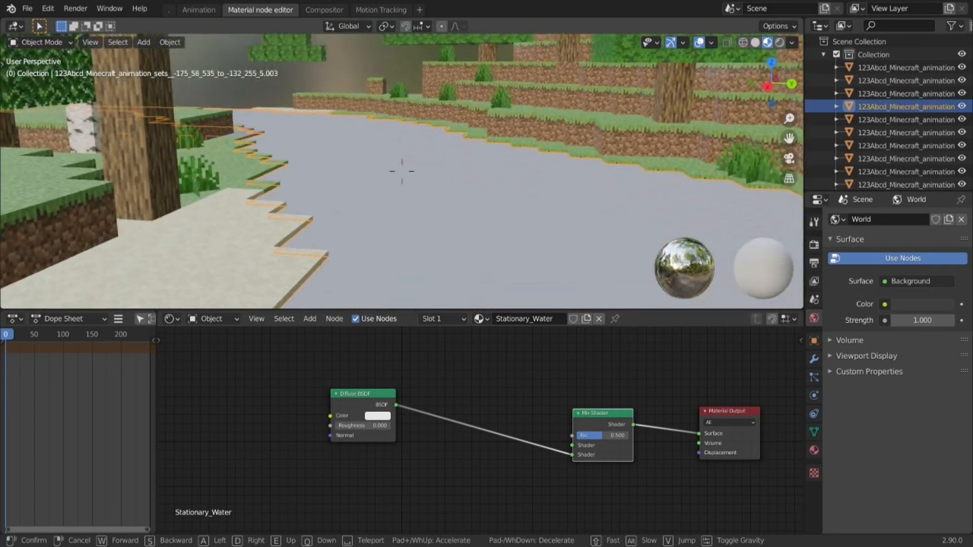
{"action": "left_click", "coordinate": [404, 177]}
{"action": "left_click_drag", "start_coordinate": [355, 394], "coordinate": [368, 467]}
{"action": "left_click", "coordinate": [393, 490]}
{"action": "mouse_move", "coordinate": [419, 389]}
{"action": "left_mouse_down"}
{"action": "mouse_move", "coordinate": [426, 362]}
{"action": "mouse_move", "coordinate": [426, 375]}
{"action": "left_mouse_up"}
Step: Fly around the river in the viewport to examine the blue diffuse water from several distances and angles
{"action": "key", "text": "shift+grave"}
{"action": "key", "text": "w"}
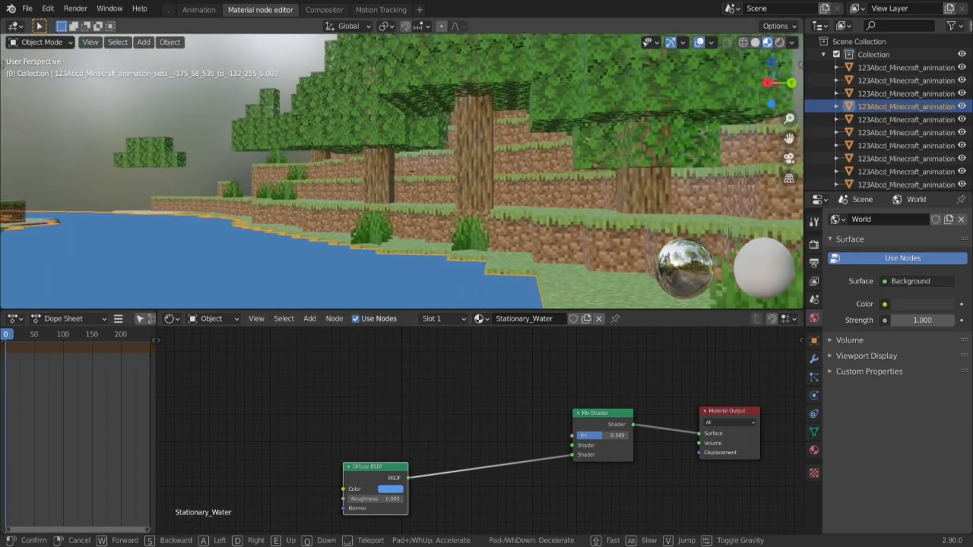
{"action": "key", "text": "w"}
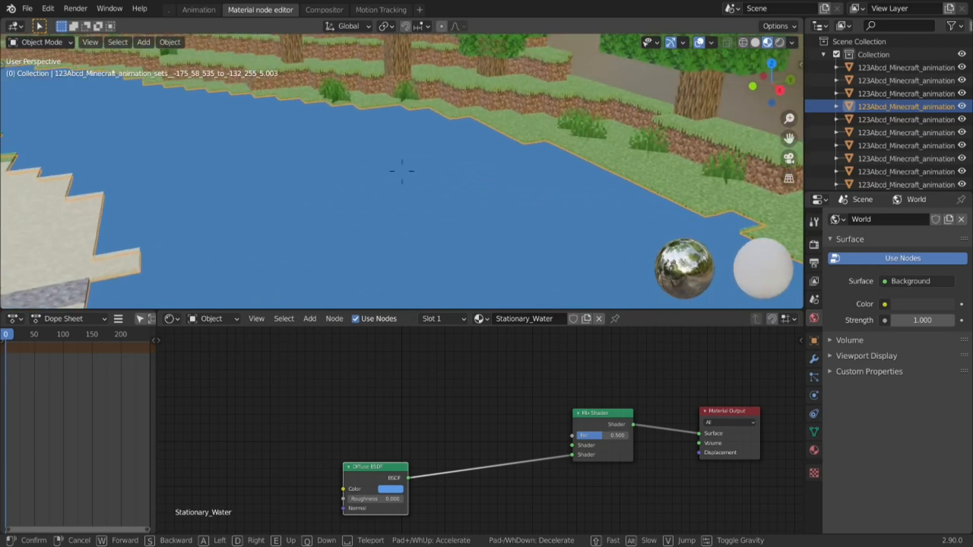
{"action": "key", "text": "s"}
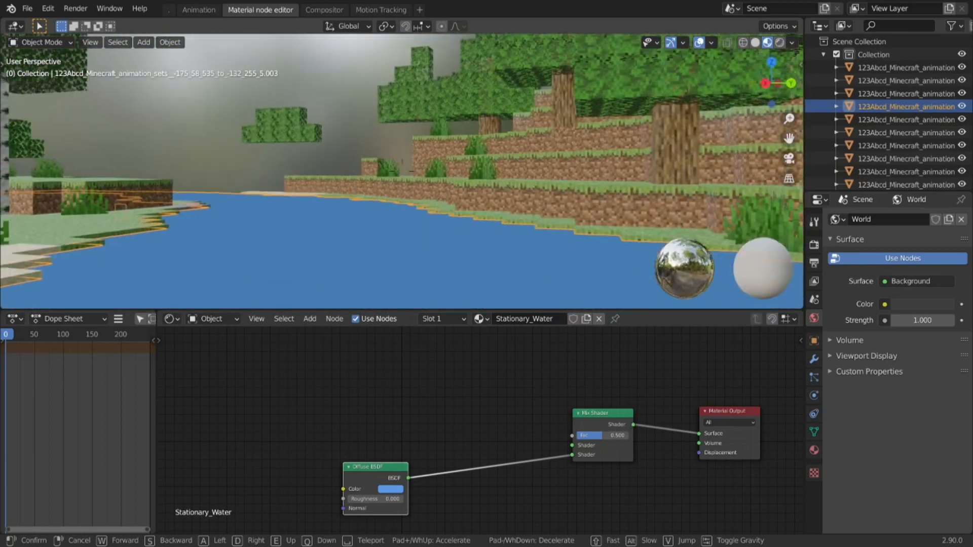
{"action": "key", "text": "s"}
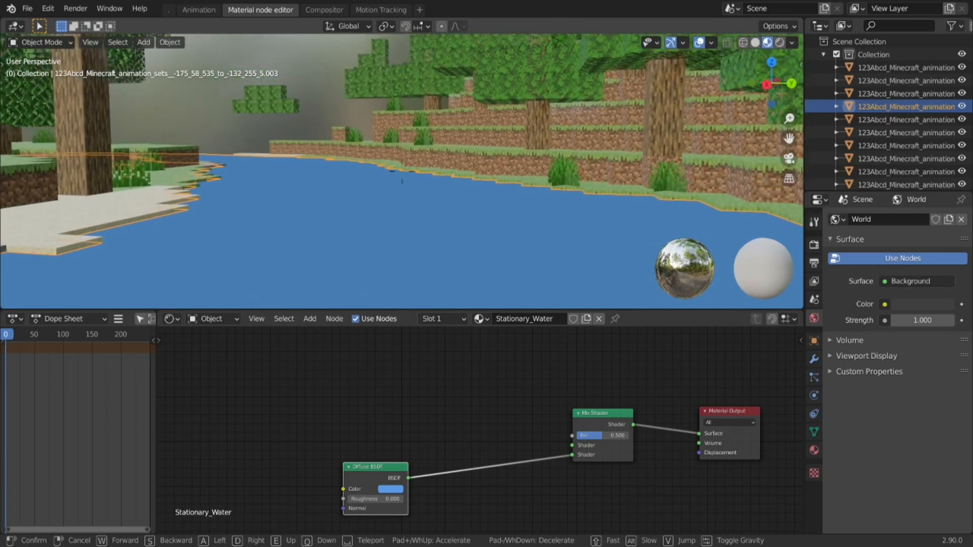
{"action": "key", "text": "s"}
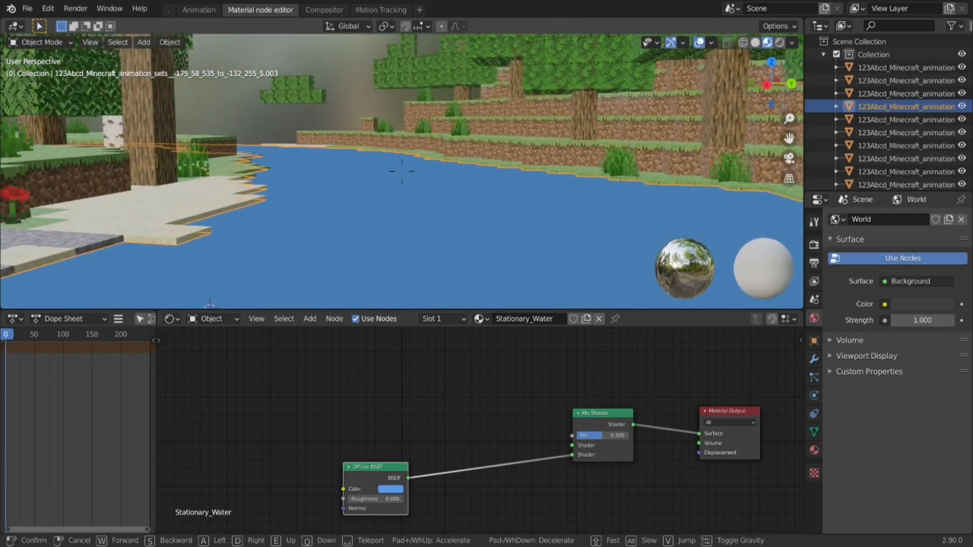
{"action": "key", "text": "w"}
{"action": "left_click", "coordinate": [402, 172]}
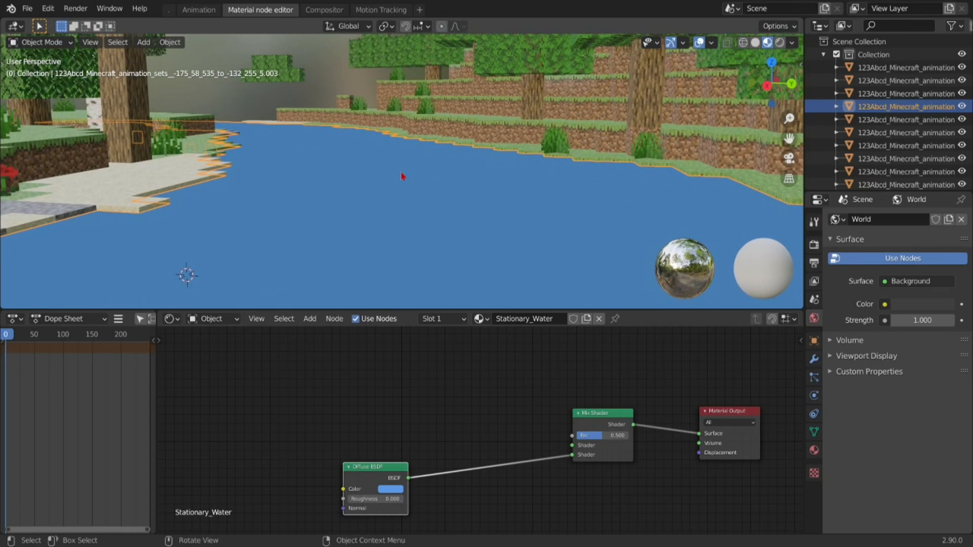
Step: Add a Glossy BSDF node above the Diffuse BSDF and connect its BSDF output to the Mix Shader's first Shader input
{"action": "left_click", "coordinate": [305, 325]}
{"action": "left_click", "coordinate": [323, 334]}
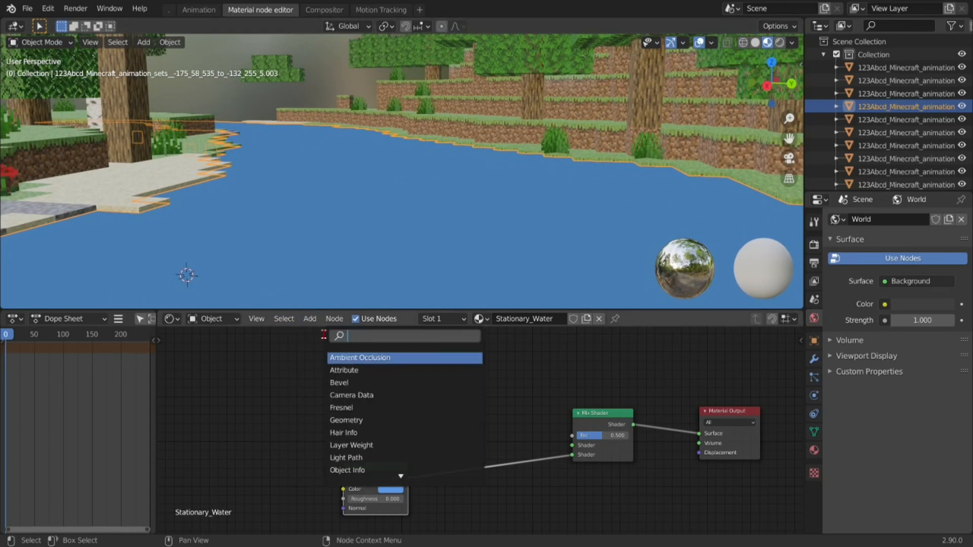
{"action": "type", "text": "gilo"}
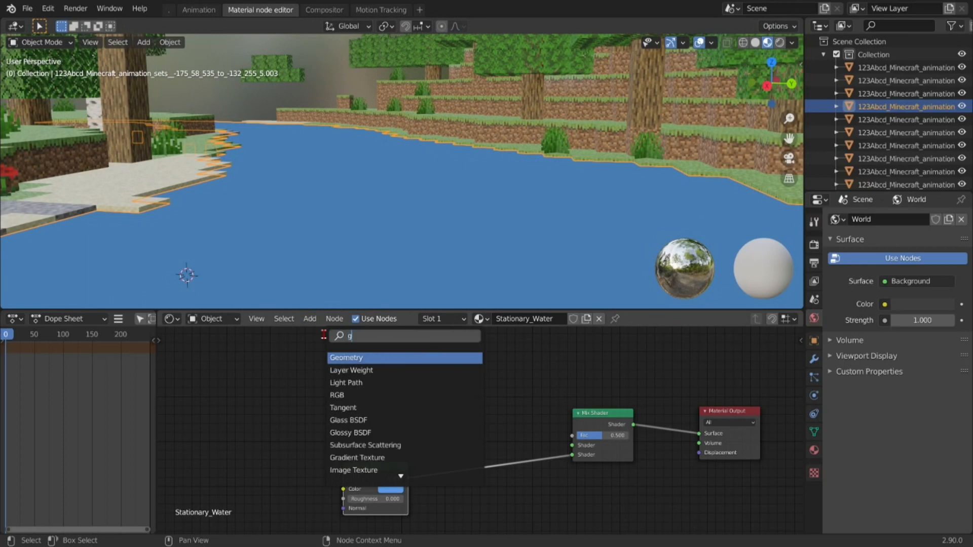
{"action": "key", "text": "BackSpace"}
{"action": "key", "text": "BackSpace"}
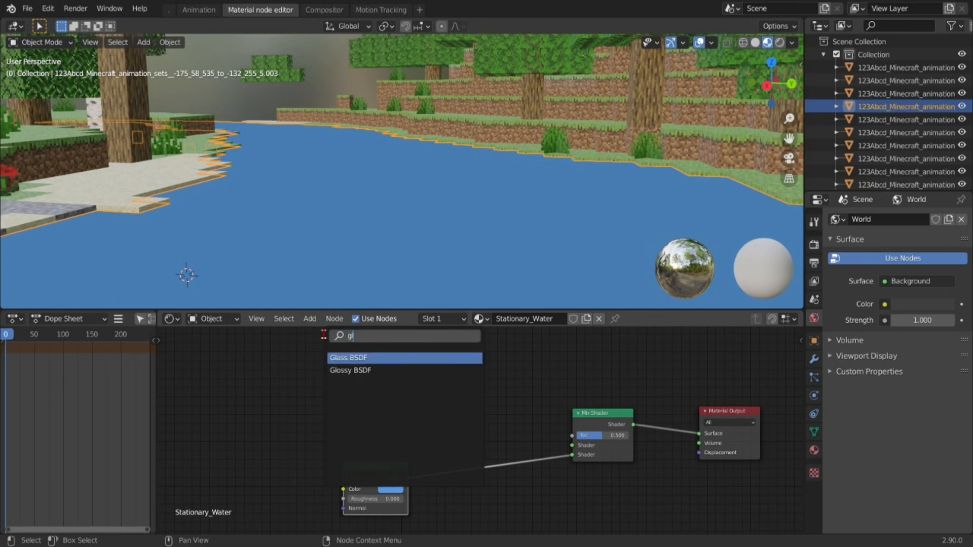
{"action": "left_click", "coordinate": [350, 371]}
{"action": "left_click", "coordinate": [382, 390]}
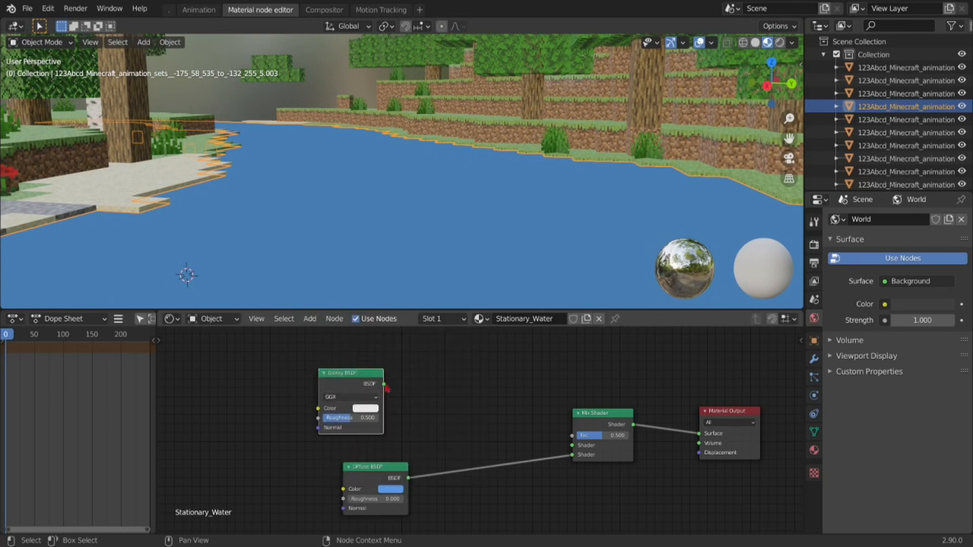
{"action": "left_click_drag", "start_coordinate": [385, 385], "coordinate": [574, 452]}
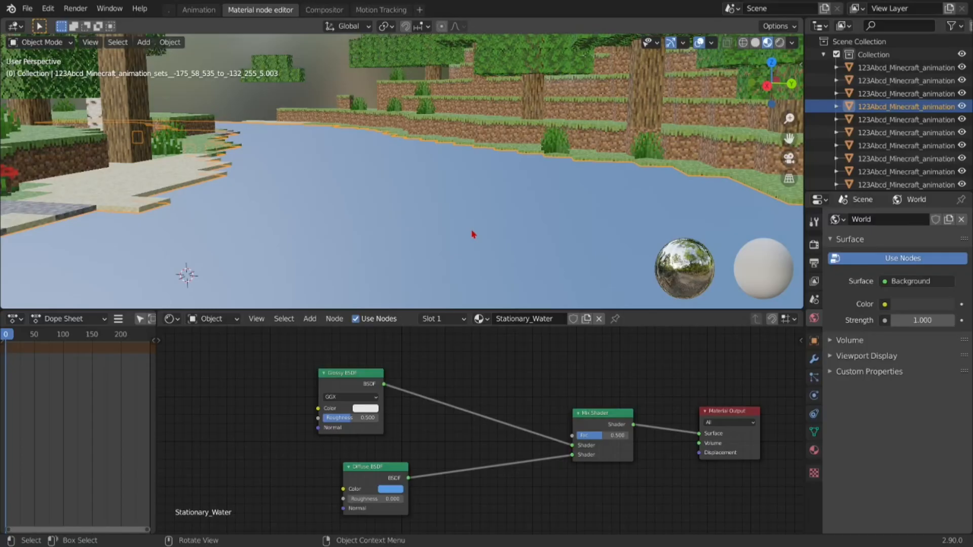
Step: Set the Glossy BSDF's Roughness to 0 for mirror-like water reflections
{"action": "key", "text": "shift+grave"}
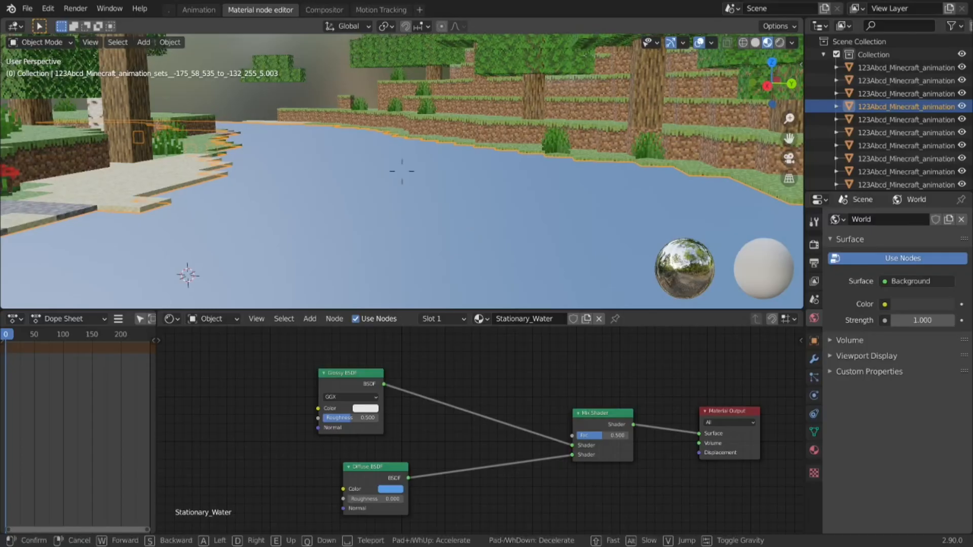
{"action": "key", "text": "w"}
{"action": "key", "text": "d"}
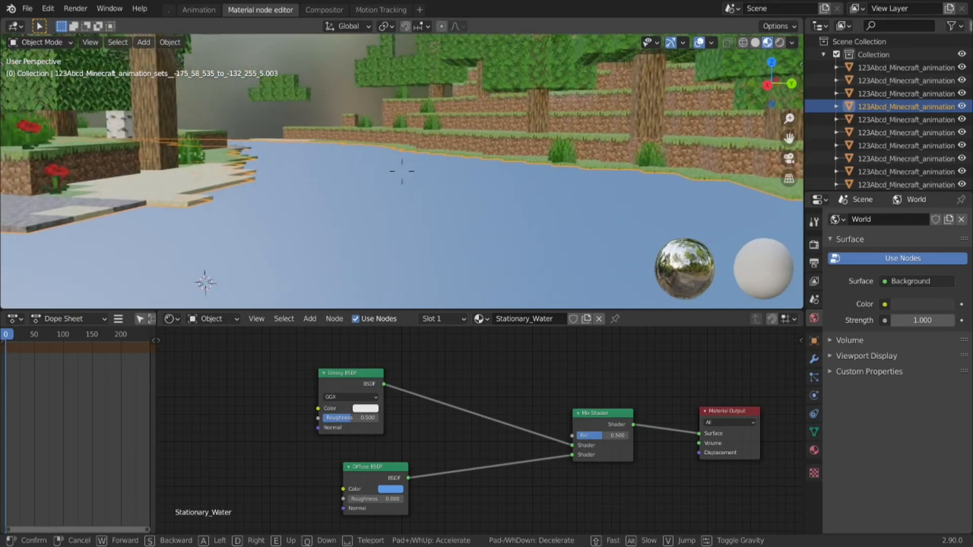
{"action": "key", "text": "s"}
{"action": "left_click", "coordinate": [402, 171]}
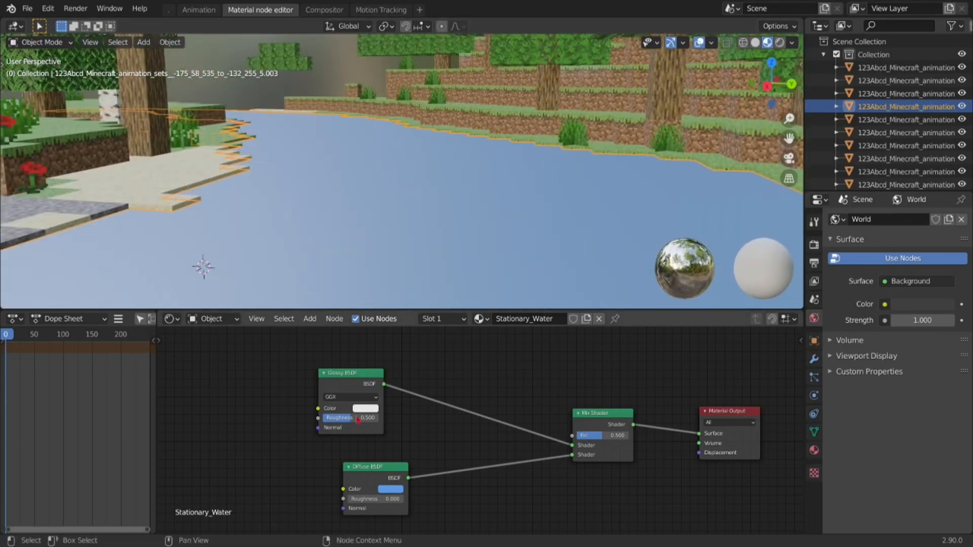
{"action": "left_click_drag", "start_coordinate": [355, 420], "coordinate": [323, 420]}
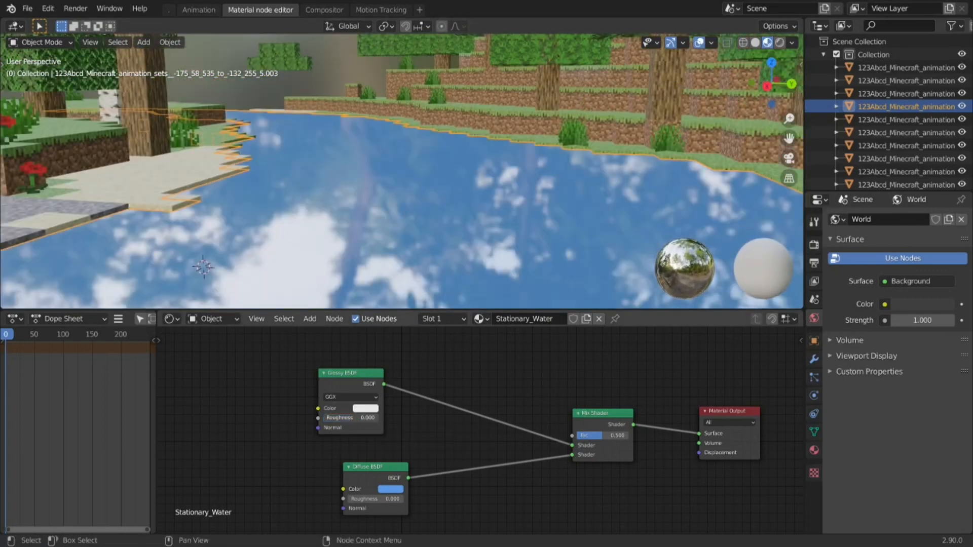
Step: Change the scene's render engine from Eevee to Cycles
{"action": "key", "text": "shift+grave"}
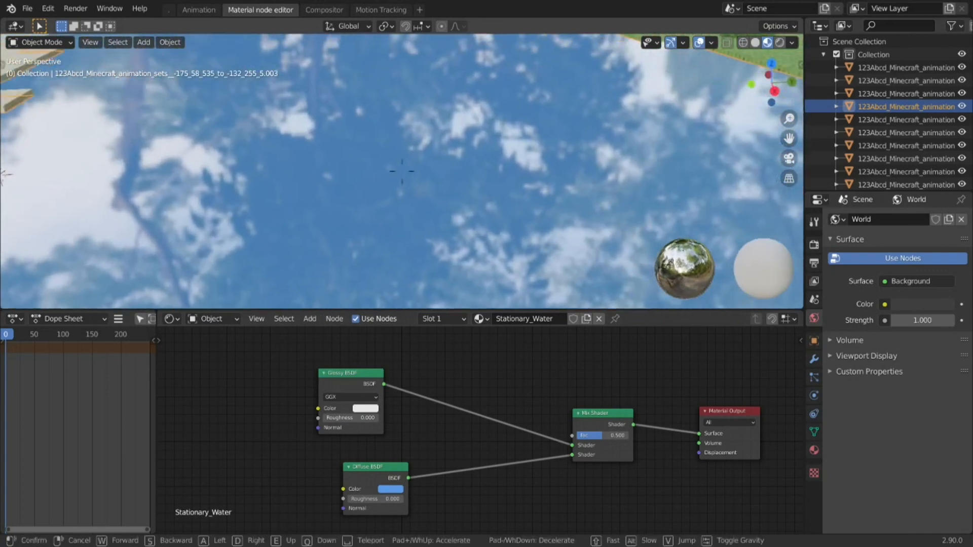
{"action": "key", "text": "s"}
{"action": "key", "text": "w"}
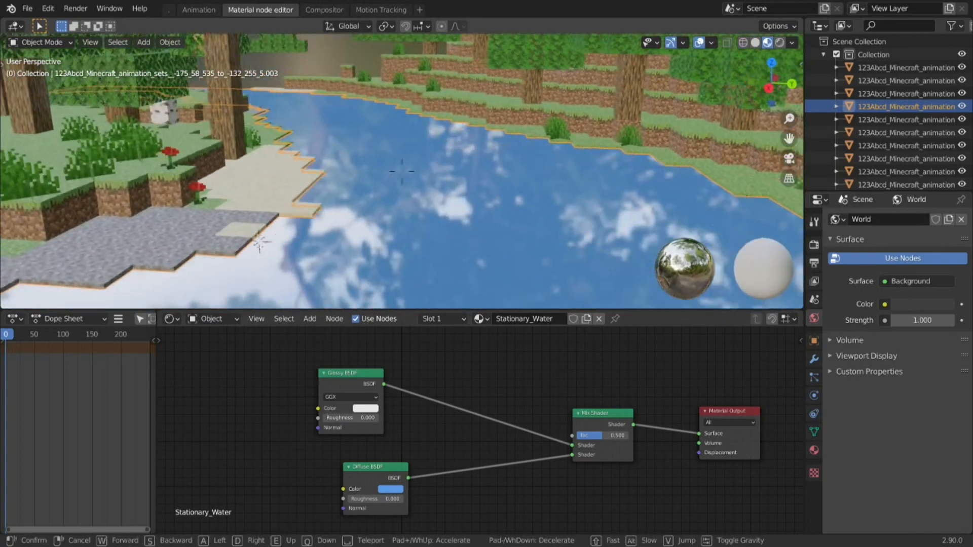
{"action": "left_click", "coordinate": [402, 176]}
{"action": "left_click", "coordinate": [814, 245]}
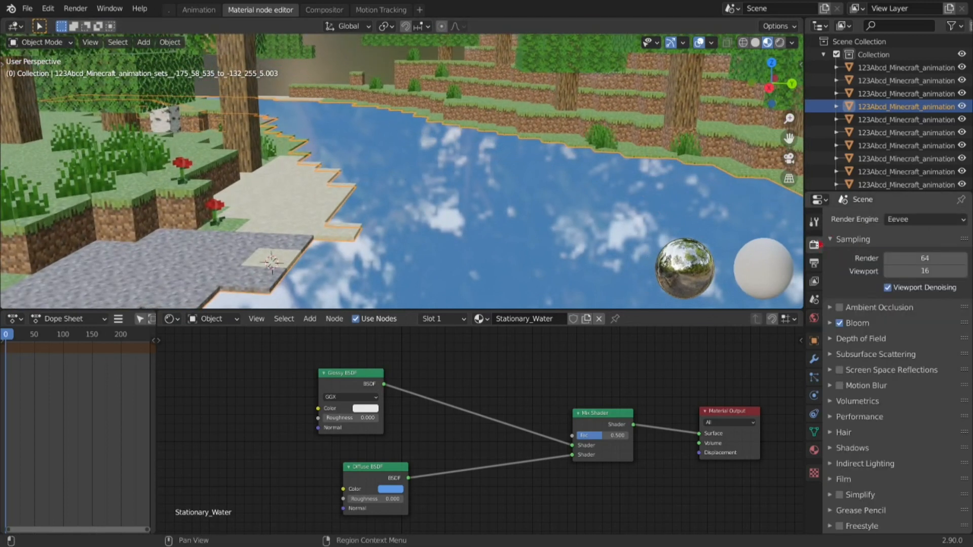
{"action": "left_click", "coordinate": [892, 221]}
{"action": "left_click", "coordinate": [905, 272]}
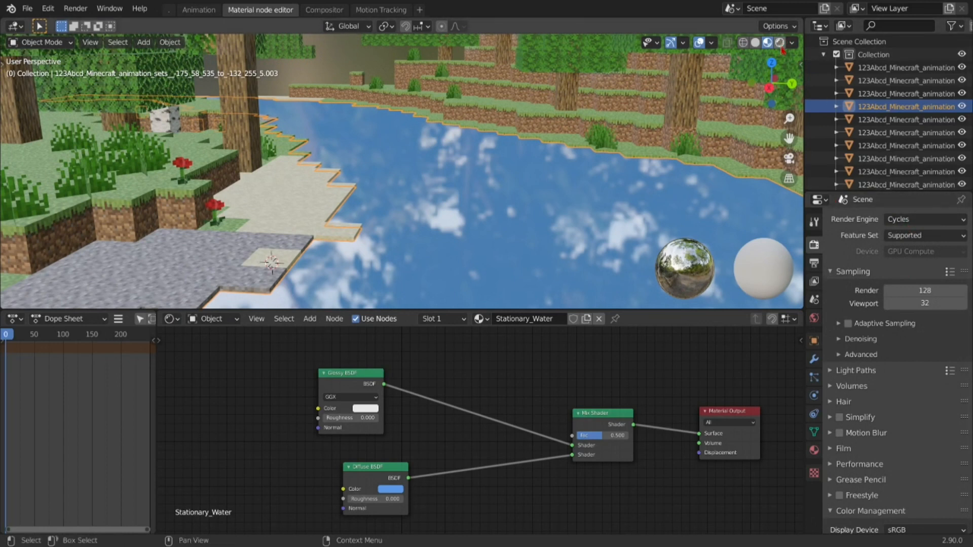
Step: Switch the viewport to Rendered shading and frame the river with its bank
{"action": "key", "text": "shift+grave"}
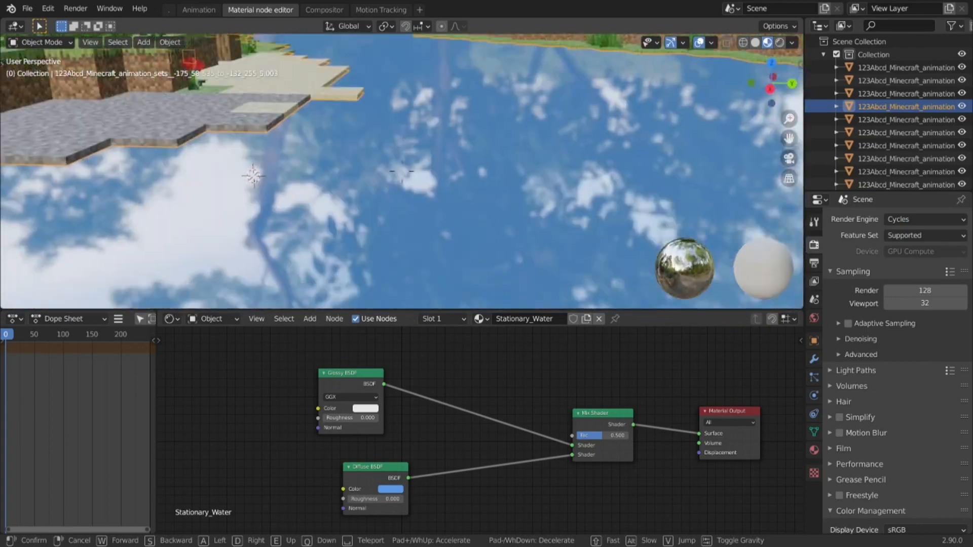
{"action": "left_click", "coordinate": [454, 162]}
{"action": "left_click", "coordinate": [779, 42]}
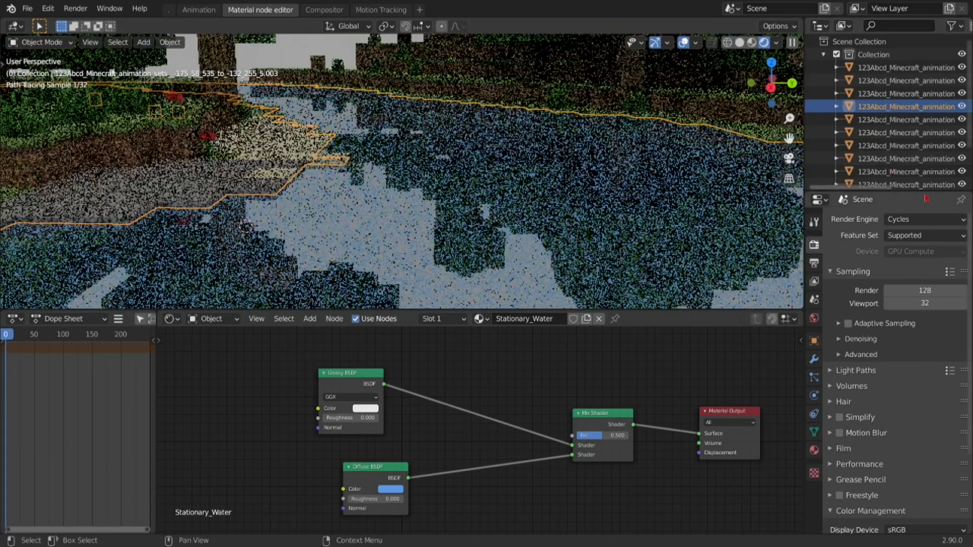
{"action": "key", "text": "shift+grave"}
{"action": "left_click", "coordinate": [414, 240]}
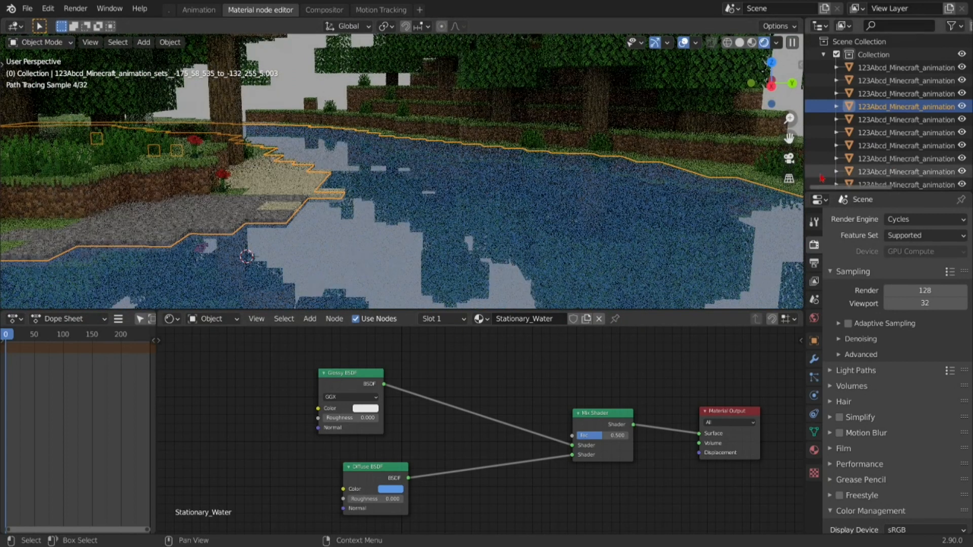
Step: Brighten the world background color to a value of about 0.963 and lower the Color Management exposure to about -0.359
{"action": "scroll", "coordinate": [897, 406], "scroll_direction": "down", "scroll_amount": 5}
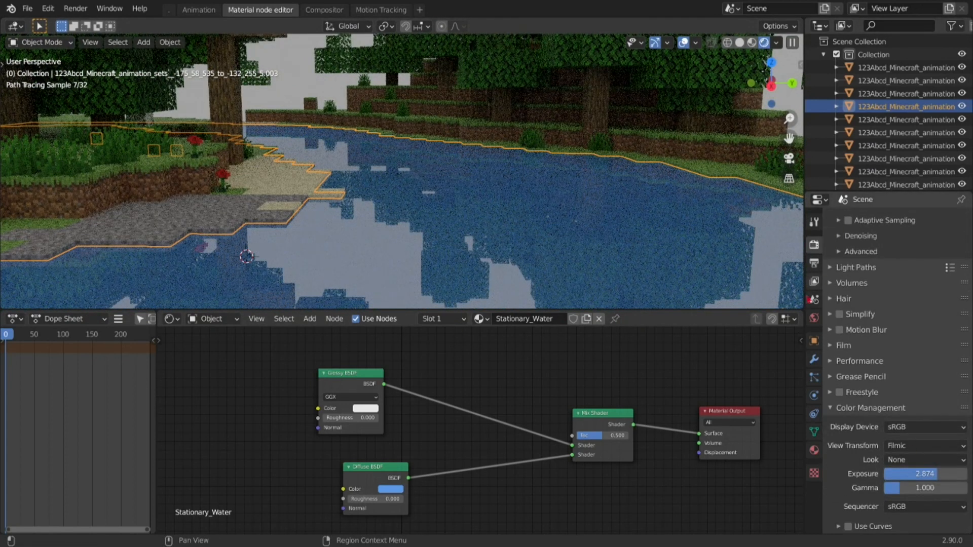
{"action": "left_click", "coordinate": [813, 318]}
{"action": "left_click", "coordinate": [933, 300]}
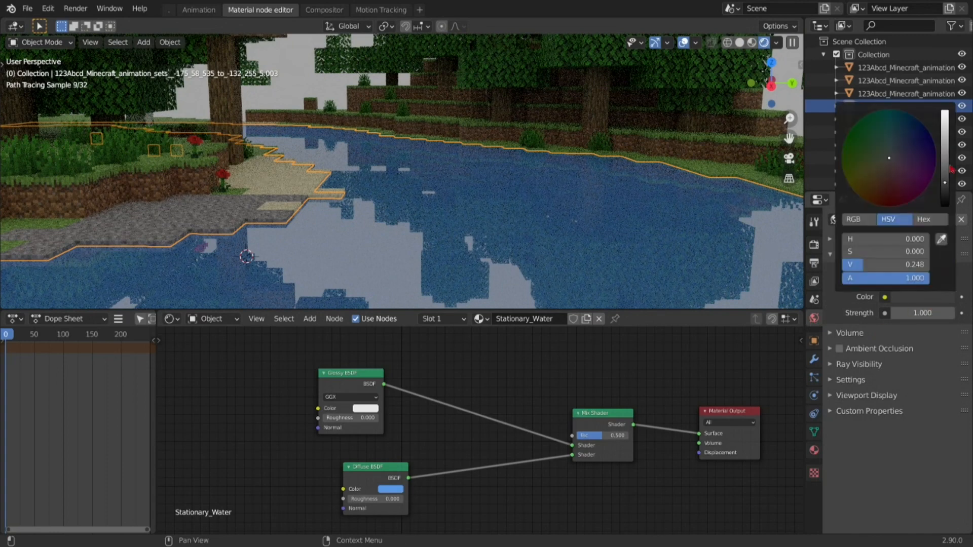
{"action": "left_click_drag", "start_coordinate": [945, 188], "coordinate": [945, 116]}
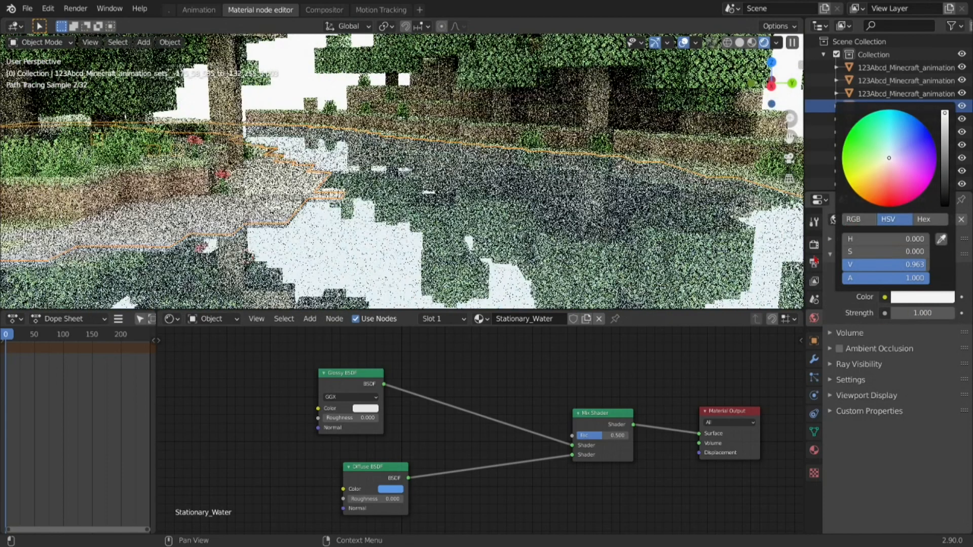
{"action": "left_click", "coordinate": [814, 245]}
{"action": "mouse_move", "coordinate": [941, 474]}
{"action": "left_mouse_down"}
{"action": "mouse_move", "coordinate": [912, 474]}
{"action": "mouse_move", "coordinate": [923, 475]}
{"action": "left_mouse_up"}
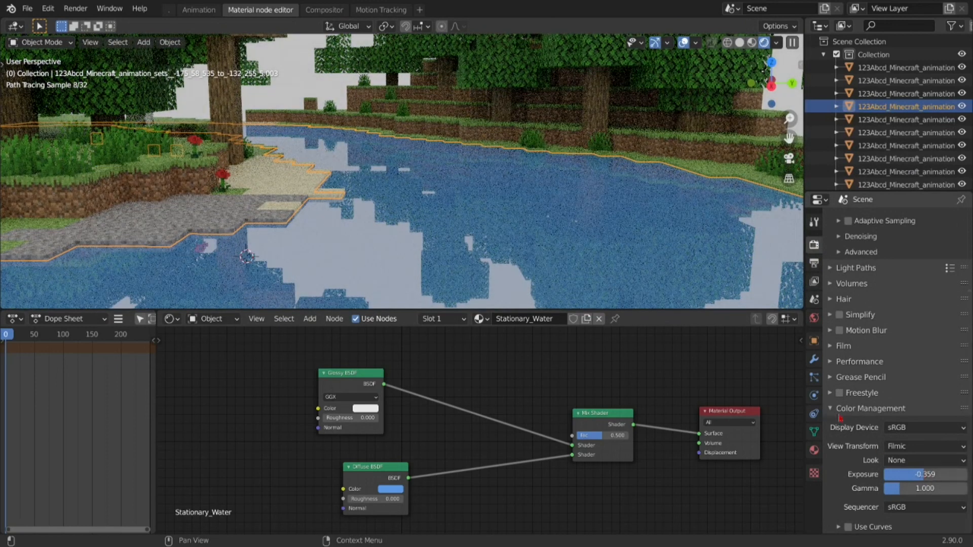
Step: View the rendered river from another angle and return the viewport to Material Preview shading
{"action": "key", "text": "shift+grave"}
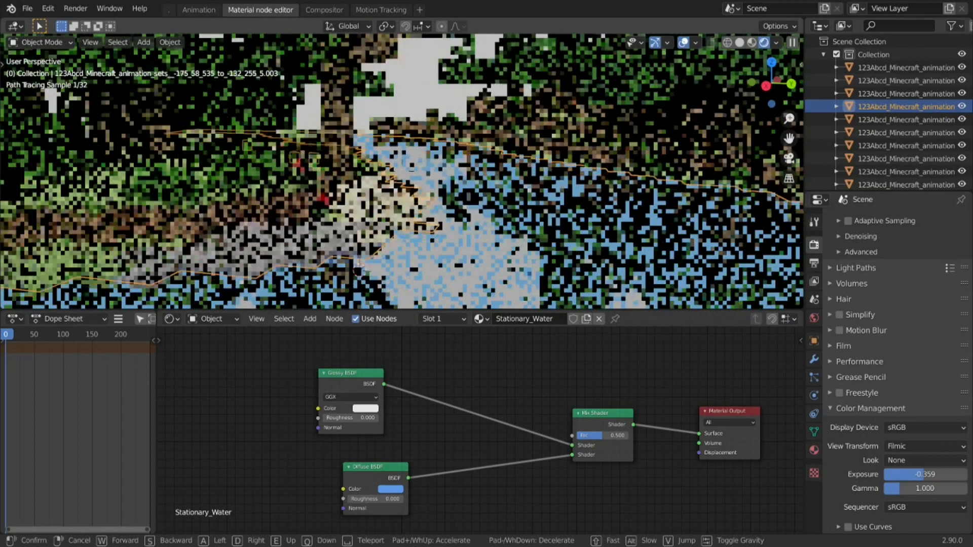
{"action": "left_click", "coordinate": [404, 175]}
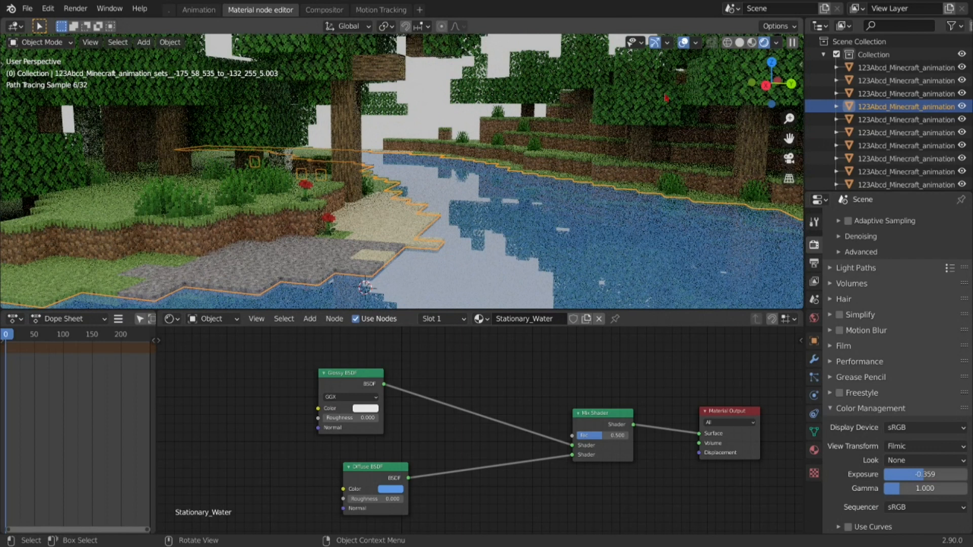
{"action": "left_click", "coordinate": [753, 42]}
{"action": "key", "text": "shift+grave"}
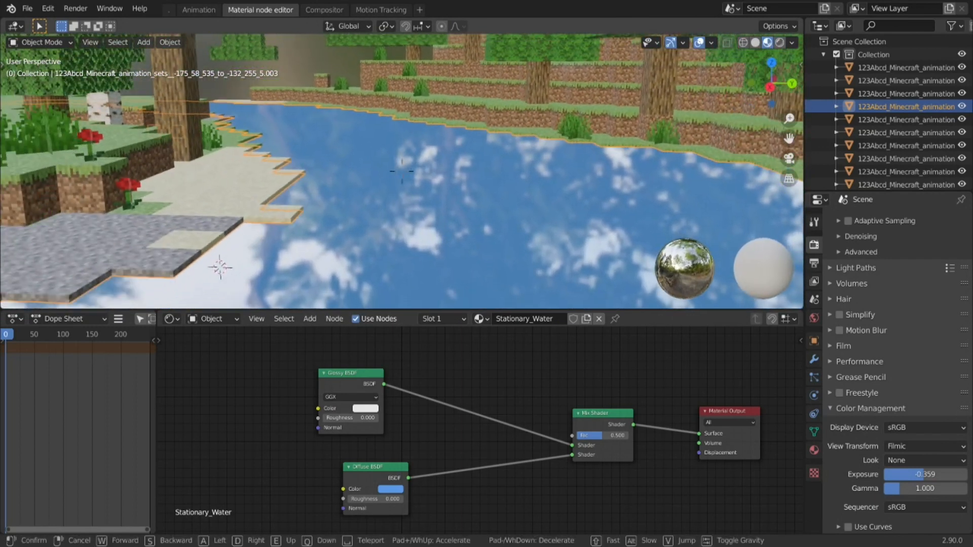
{"action": "left_click", "coordinate": [401, 171]}
Step: Move the Glossy BSDF and Diffuse BSDF nodes closer to the Mix Shader
{"action": "left_click_drag", "start_coordinate": [318, 397], "coordinate": [431, 390]}
{"action": "left_click_drag", "start_coordinate": [371, 481], "coordinate": [394, 482]}
{"action": "left_click_drag", "start_coordinate": [456, 382], "coordinate": [417, 411]}
Step: Disconnect the Diffuse BSDF from the Mix Shader to view the glossy reflections alone, and reconnect it to the second Shader input
{"action": "left_click_drag", "start_coordinate": [576, 459], "coordinate": [500, 482]}
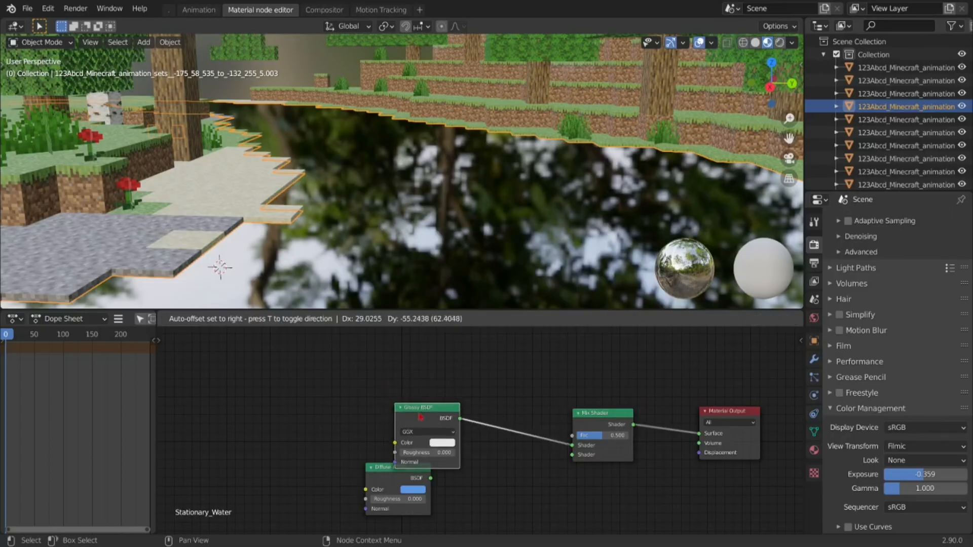
{"action": "key", "text": "shift+grave"}
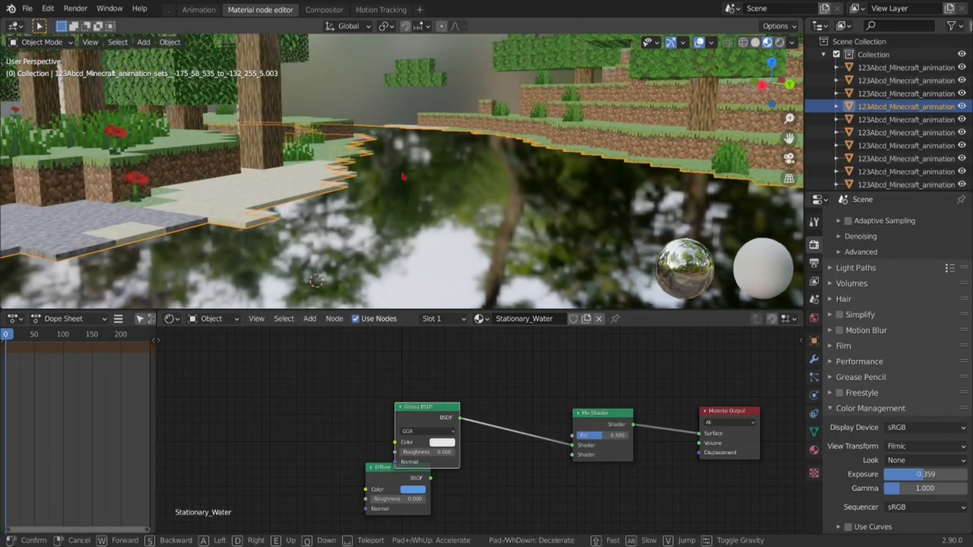
{"action": "key", "text": "Return"}
{"action": "left_click_drag", "start_coordinate": [431, 478], "coordinate": [527, 472]}
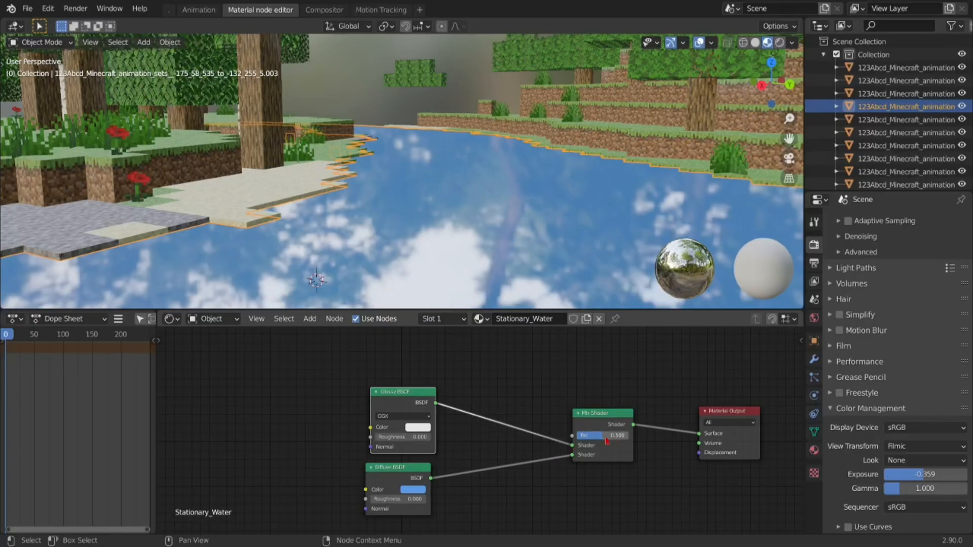
Step: Lower the Mix Shader's Fac to about 0.380 to strengthen the glossy reflections
{"action": "left_click_drag", "start_coordinate": [595, 436], "coordinate": [591, 436]}
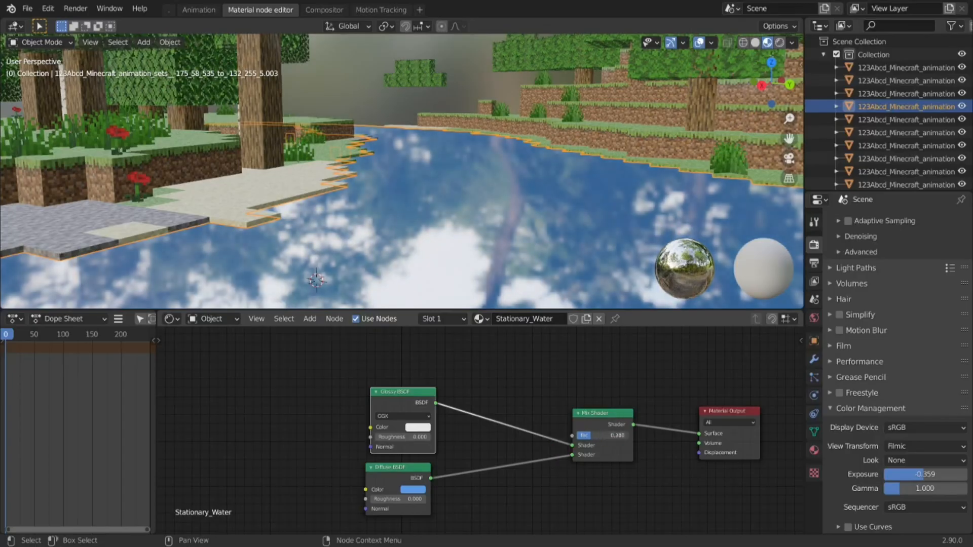
Step: Inspect the stronger reflections on the river surface from several viewpoints
{"action": "key", "text": "shift+grave"}
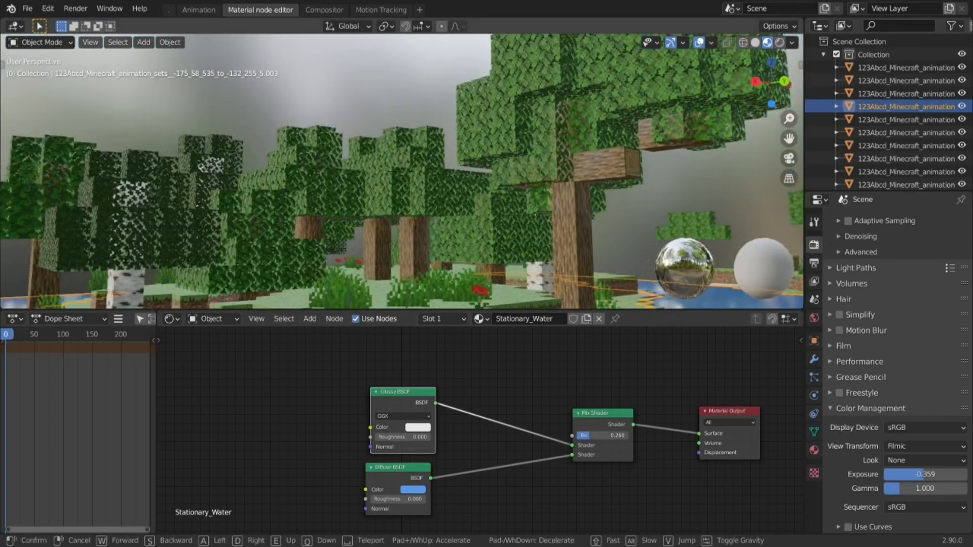
{"action": "key", "text": "w"}
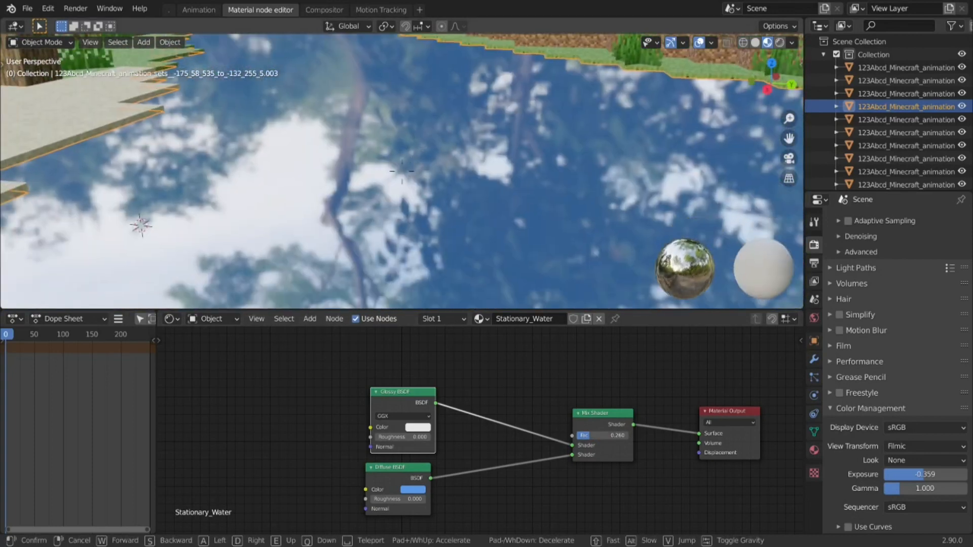
{"action": "key", "text": "s"}
{"action": "key", "text": "d"}
{"action": "left_click", "coordinate": [402, 172]}
Step: Rearrange the Glossy BSDF and Diffuse BSDF nodes so they sit one above the other, closer to the Mix Shader
{"action": "mouse_move", "coordinate": [393, 452]}
{"action": "left_mouse_down"}
{"action": "mouse_move", "coordinate": [382, 446]}
{"action": "mouse_move", "coordinate": [408, 464]}
{"action": "mouse_move", "coordinate": [397, 468]}
{"action": "left_mouse_up"}
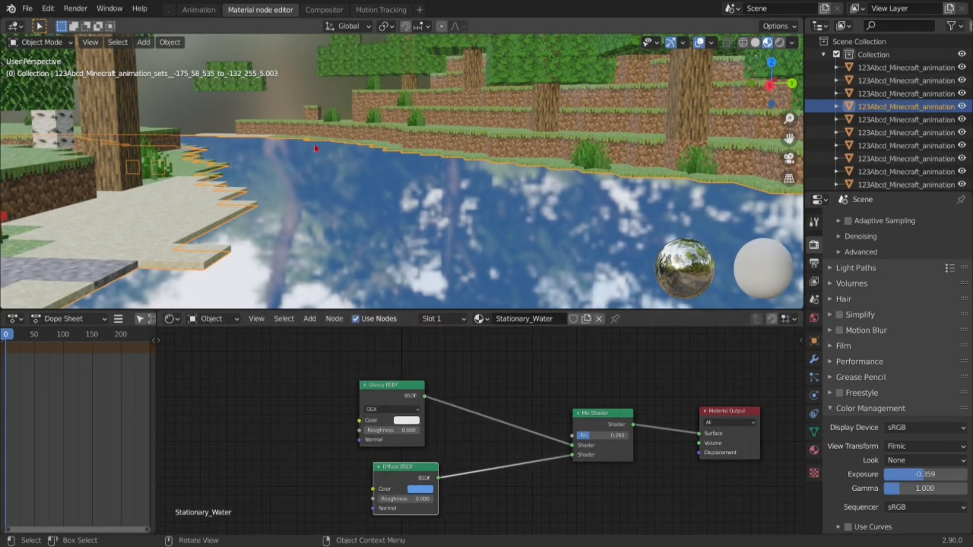
{"action": "left_click_drag", "start_coordinate": [391, 385], "coordinate": [451, 386]}
{"action": "left_click_drag", "start_coordinate": [400, 467], "coordinate": [467, 463]}
{"action": "left_click_drag", "start_coordinate": [438, 394], "coordinate": [422, 395]}
{"action": "left_click_drag", "start_coordinate": [458, 469], "coordinate": [431, 461]}
Step: Examine the water's reflections along the river from above and from the far bank
{"action": "key", "text": "shift+grave"}
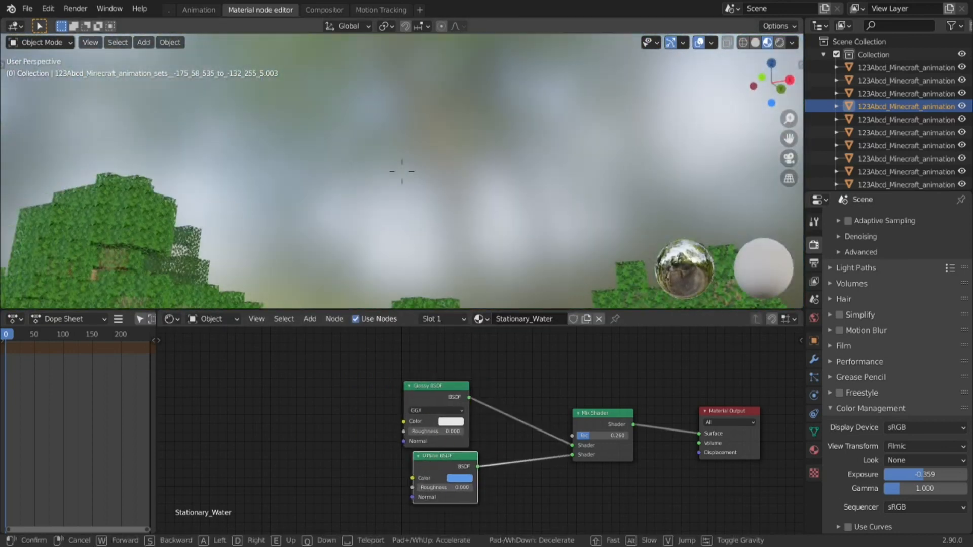
{"action": "left_click", "coordinate": [404, 174]}
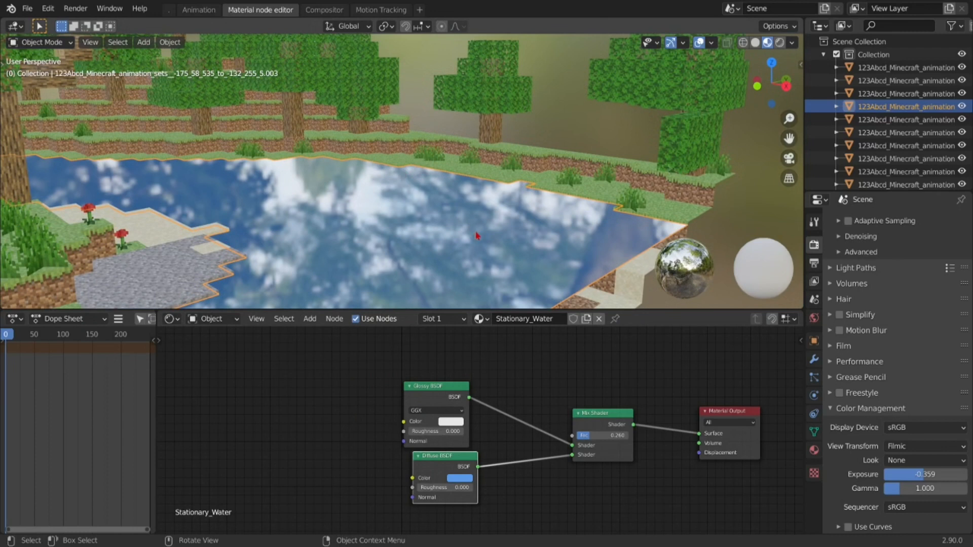
{"action": "key", "text": "shift+grave"}
{"action": "left_click", "coordinate": [402, 177]}
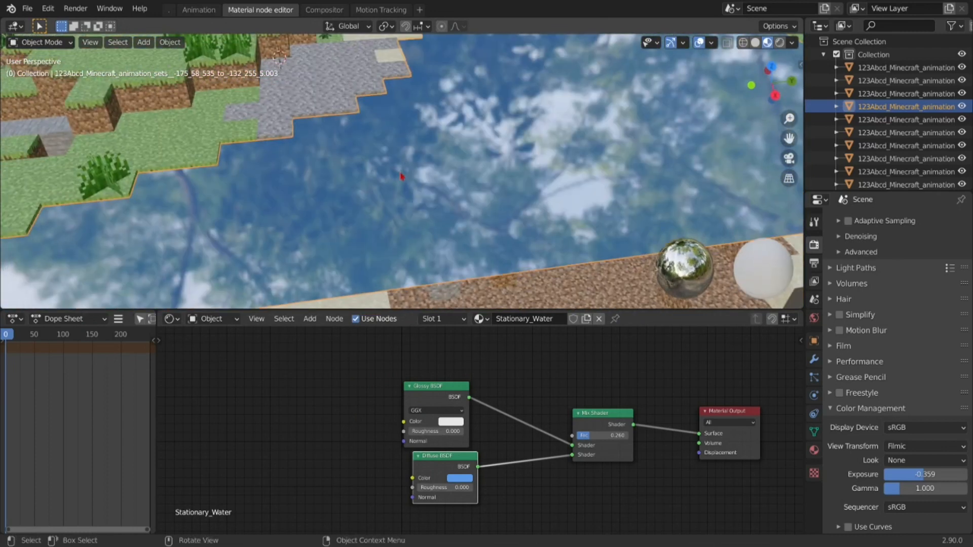
{"action": "key", "text": "shift+grave"}
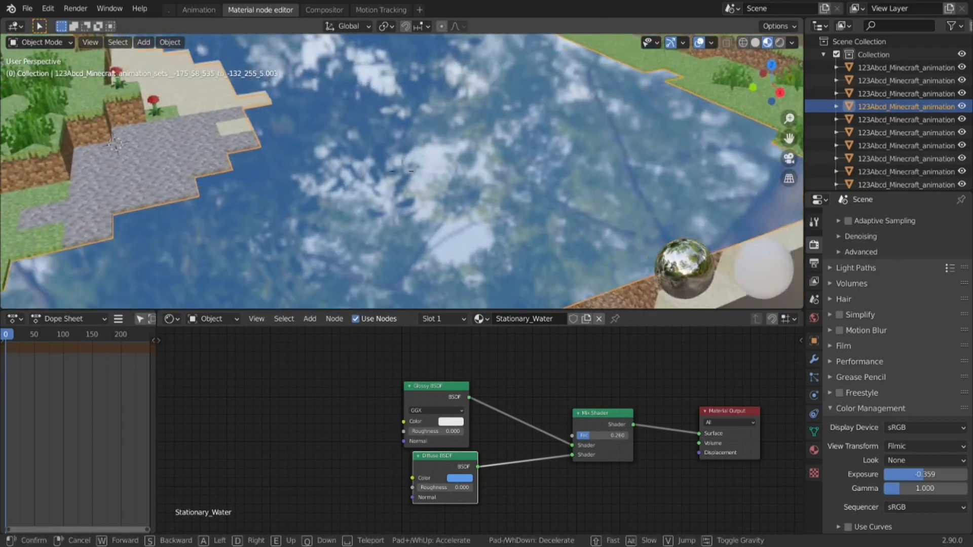
{"action": "left_click", "coordinate": [402, 175]}
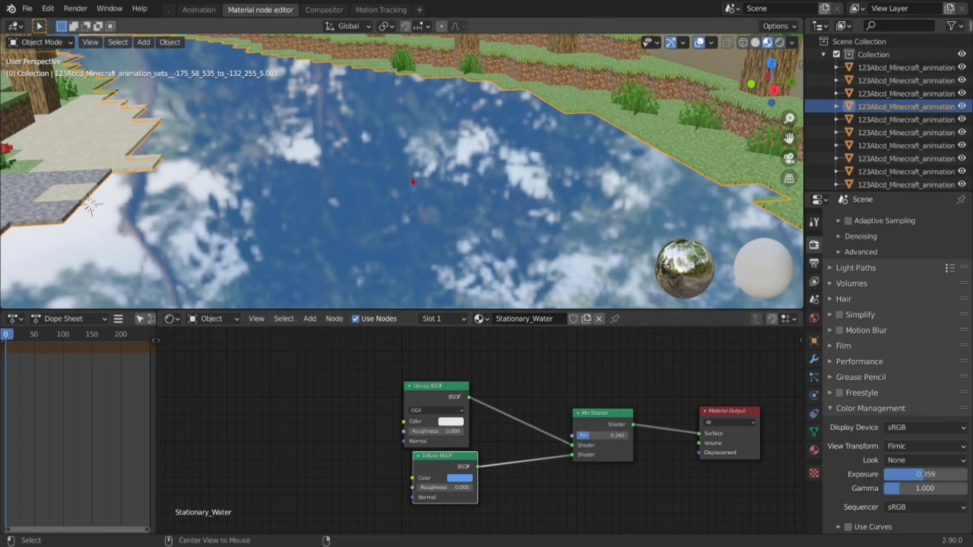
Step: Add a Noise Texture node to the water material and place it ahead of the two BSDF nodes
{"action": "left_click", "coordinate": [311, 320]}
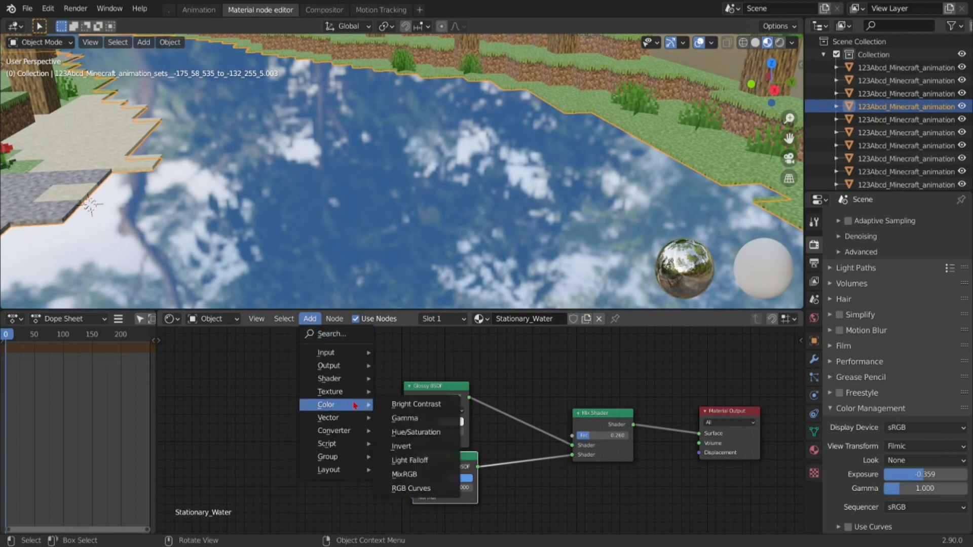
{"action": "mouse_move", "coordinate": [352, 399]}
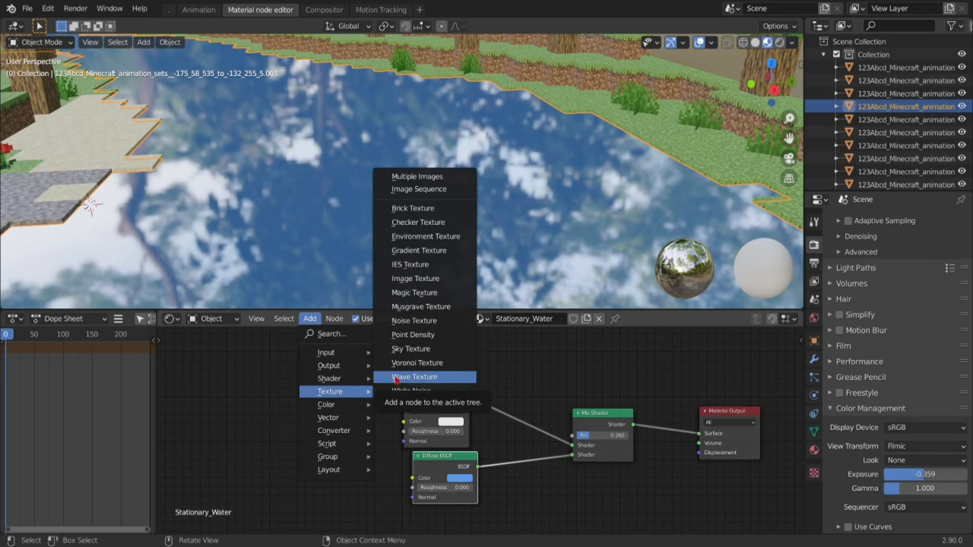
{"action": "left_click", "coordinate": [398, 322]}
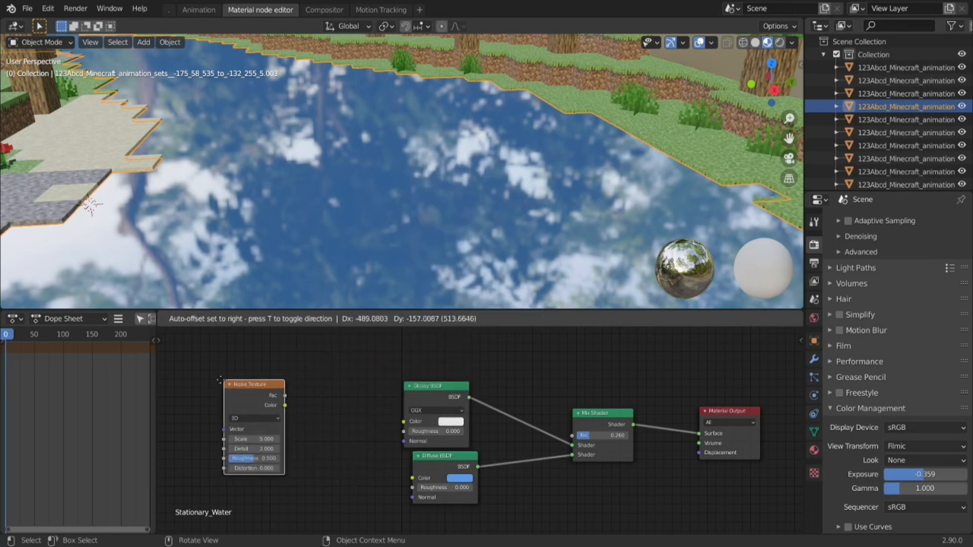
{"action": "left_click", "coordinate": [269, 393]}
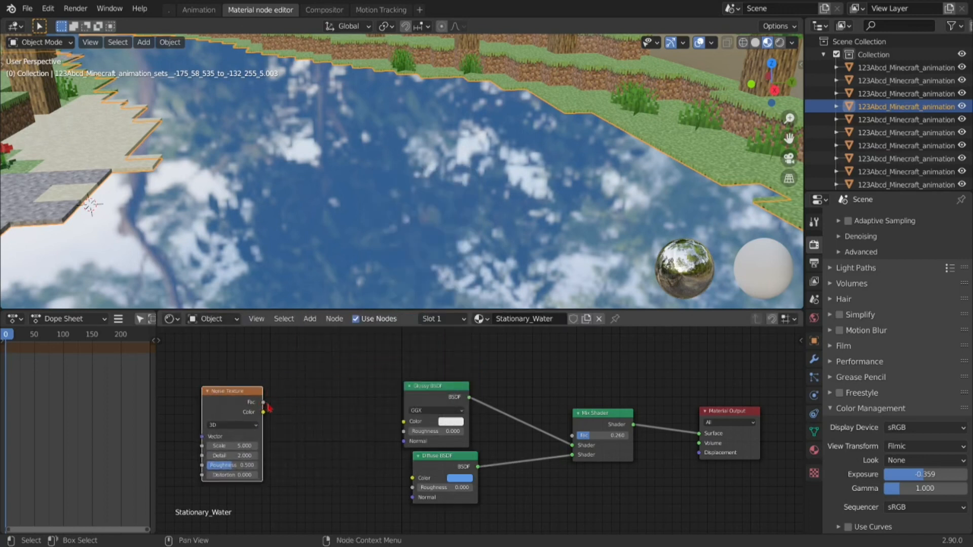
Step: Find and add a Voronoi Texture node, placing it near the Noise Texture
{"action": "left_click", "coordinate": [311, 319]}
{"action": "left_click", "coordinate": [317, 330]}
{"action": "type", "text": "vor"}
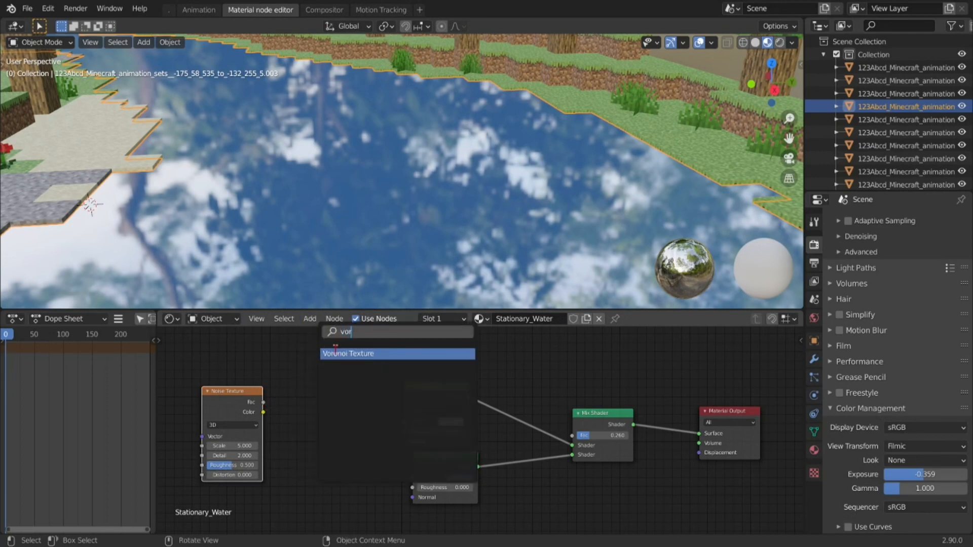
{"action": "left_click", "coordinate": [335, 352]}
{"action": "left_click", "coordinate": [305, 367]}
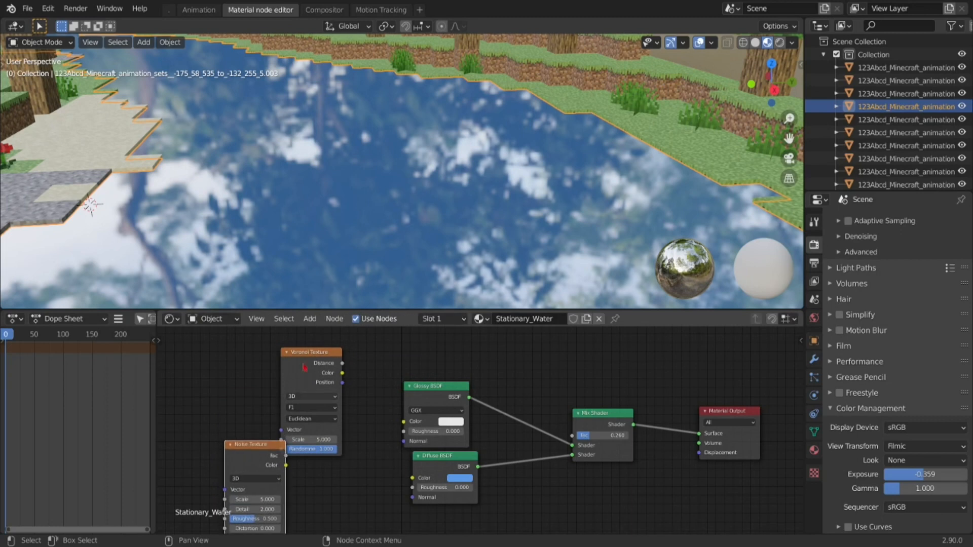
{"action": "left_click_drag", "start_coordinate": [304, 367], "coordinate": [257, 359]}
Step: Connect the Noise Texture's Fac output to the Glossy BSDF's Normal input and check the effect on the water reflections
{"action": "left_click_drag", "start_coordinate": [269, 442], "coordinate": [355, 457]}
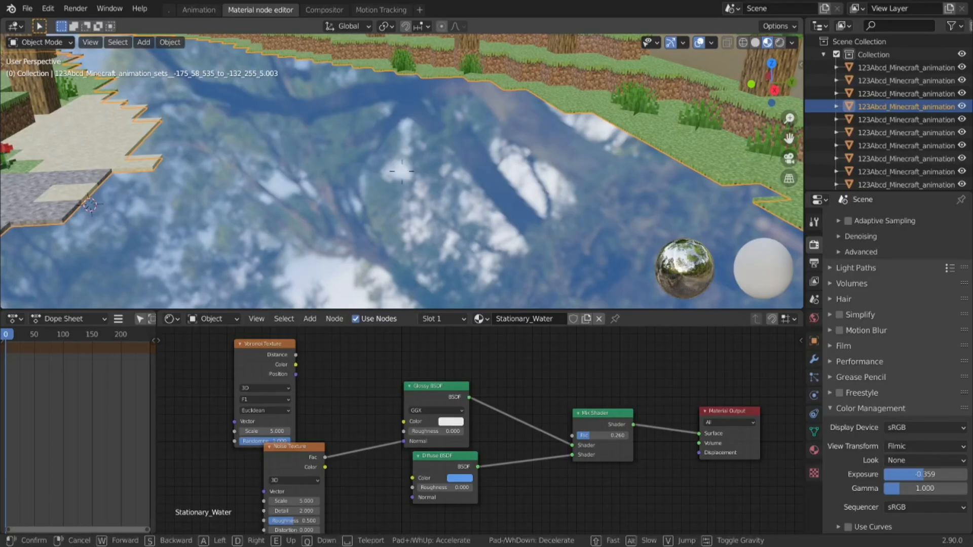
{"action": "key", "text": "w"}
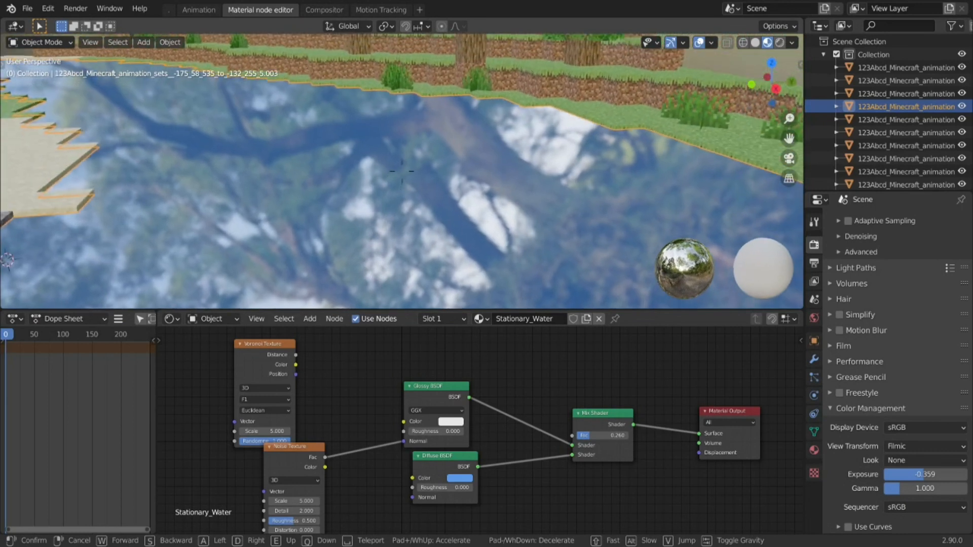
{"action": "left_click", "coordinate": [402, 172]}
{"action": "left_click_drag", "start_coordinate": [403, 441], "coordinate": [366, 448]}
{"action": "left_click_drag", "start_coordinate": [299, 446], "coordinate": [408, 443]}
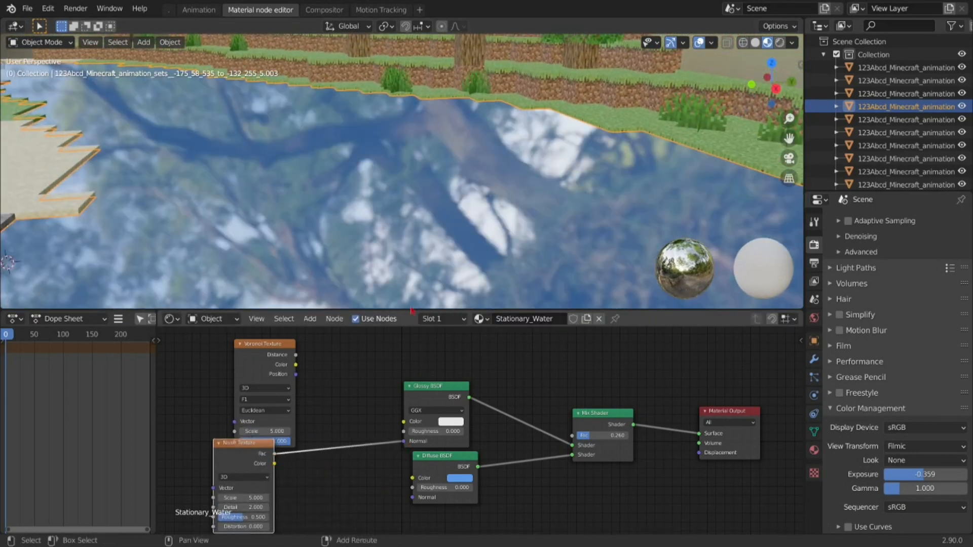
Step: View the noise-distorted reflections around the river, and try Noise Texture Scale values of 82.400 and -3.800
{"action": "key", "text": "shift+grave"}
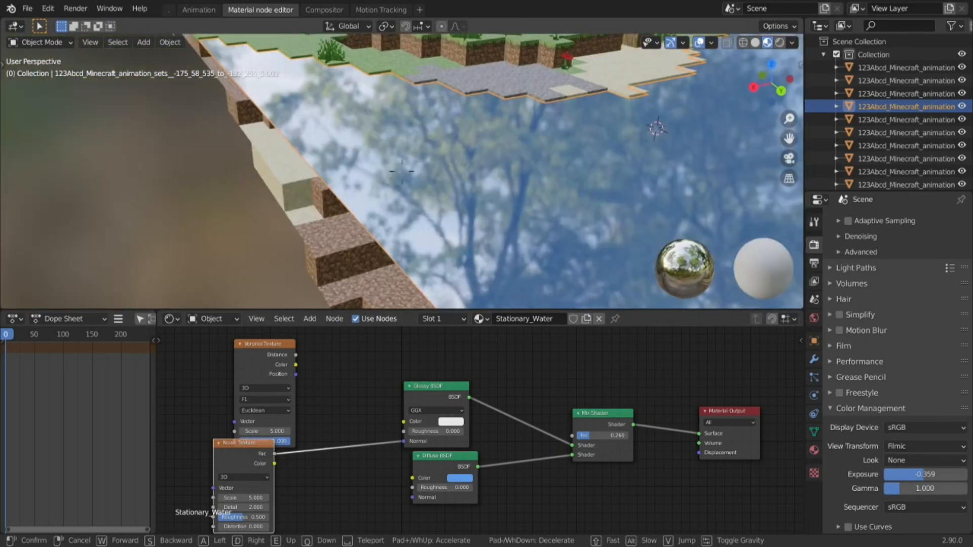
{"action": "left_click", "coordinate": [406, 178]}
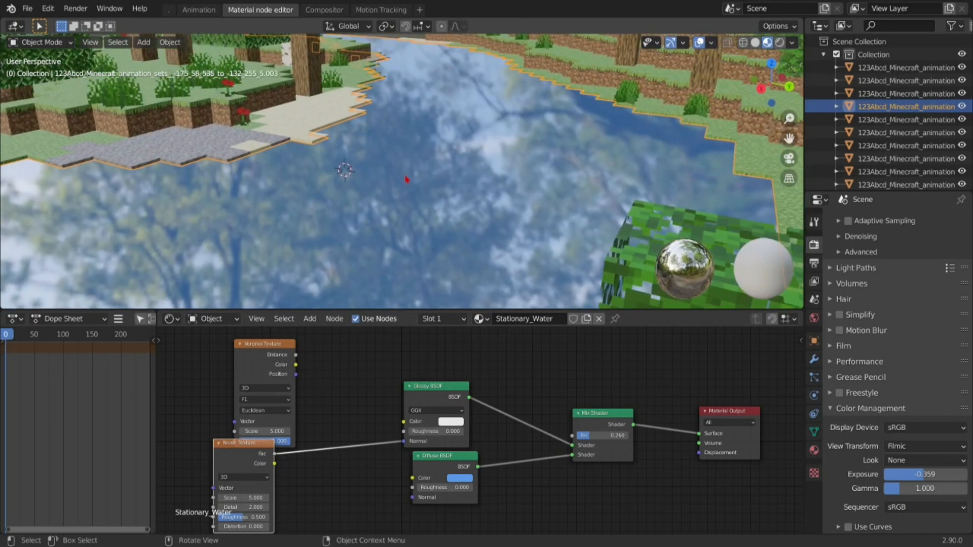
{"action": "key", "text": "shift+grave"}
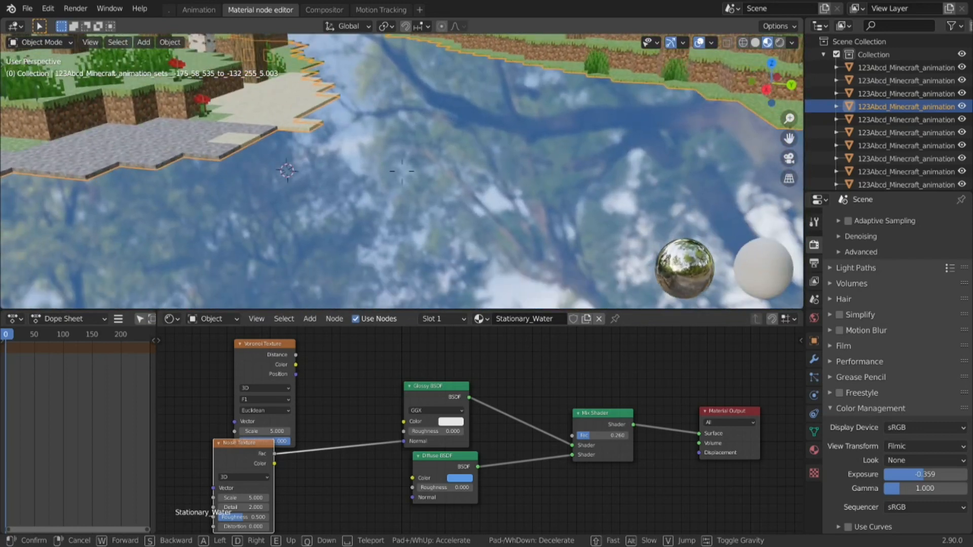
{"action": "left_click", "coordinate": [402, 171]}
{"action": "left_click_drag", "start_coordinate": [241, 474], "coordinate": [257, 464]}
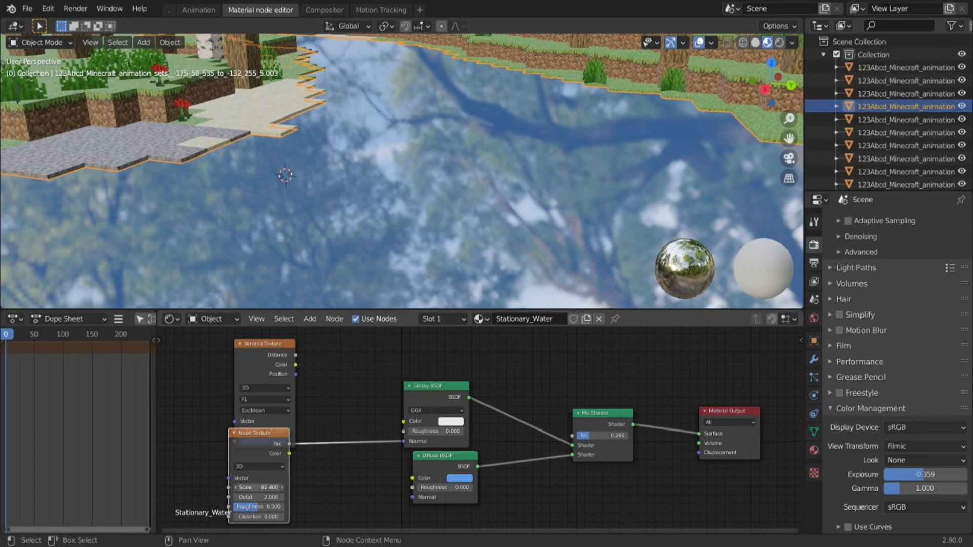
{"action": "left_click_drag", "start_coordinate": [261, 487], "coordinate": [251, 487]}
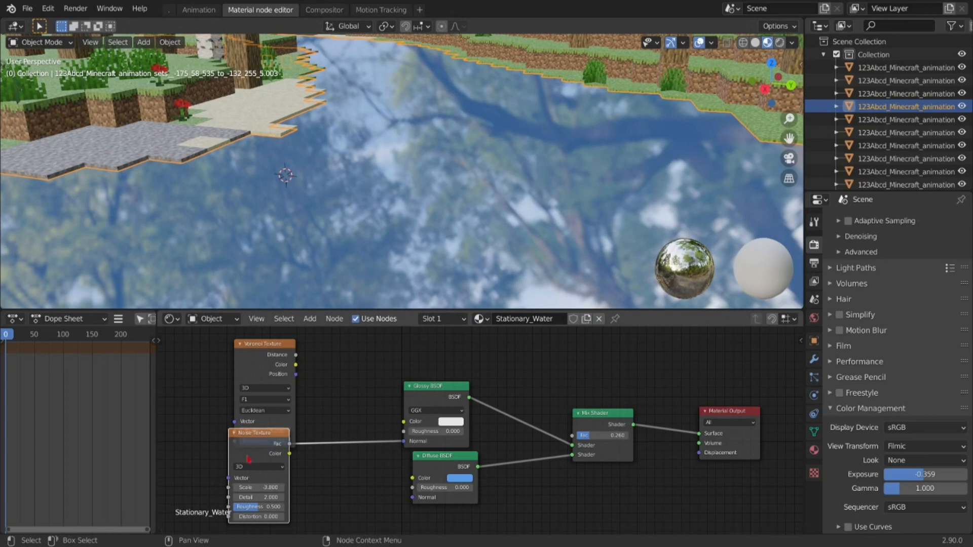
Step: Disconnect the Noise Texture from the Glossy BSDF's Normal input and move both texture nodes farther from the shaders
{"action": "left_click_drag", "start_coordinate": [405, 442], "coordinate": [303, 441]}
{"action": "left_click_drag", "start_coordinate": [263, 358], "coordinate": [184, 439]}
{"action": "left_click_drag", "start_coordinate": [254, 414], "coordinate": [237, 413]}
Step: Find and add a Bright/Contrast node, placing it between the Noise Texture and the Glossy BSDF
{"action": "left_click", "coordinate": [313, 320]}
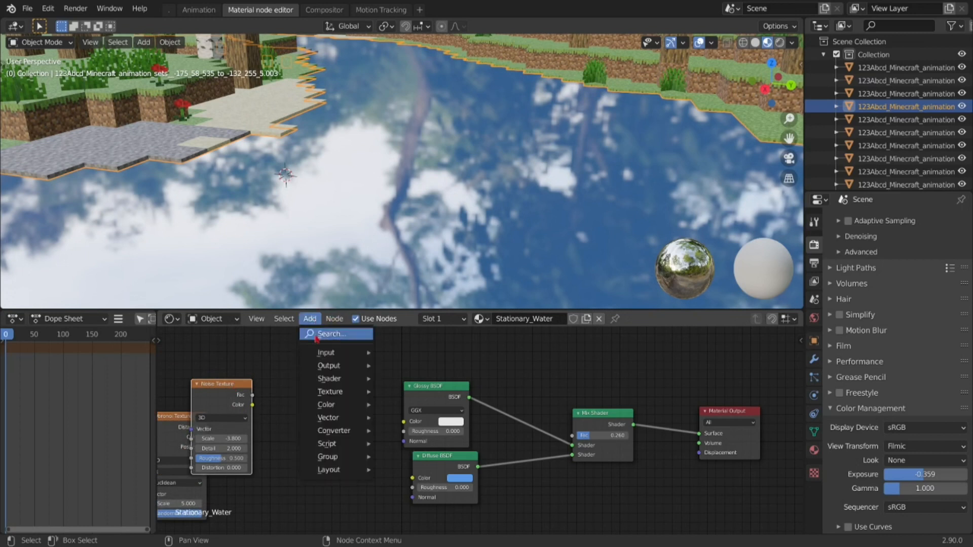
{"action": "left_click", "coordinate": [315, 336]}
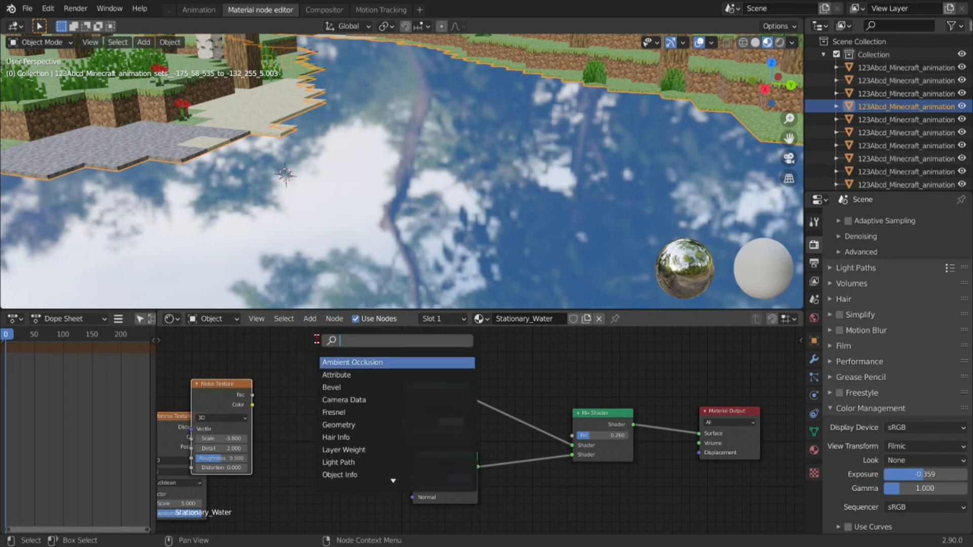
{"action": "type", "text": "br"}
{"action": "left_click", "coordinate": [347, 375]}
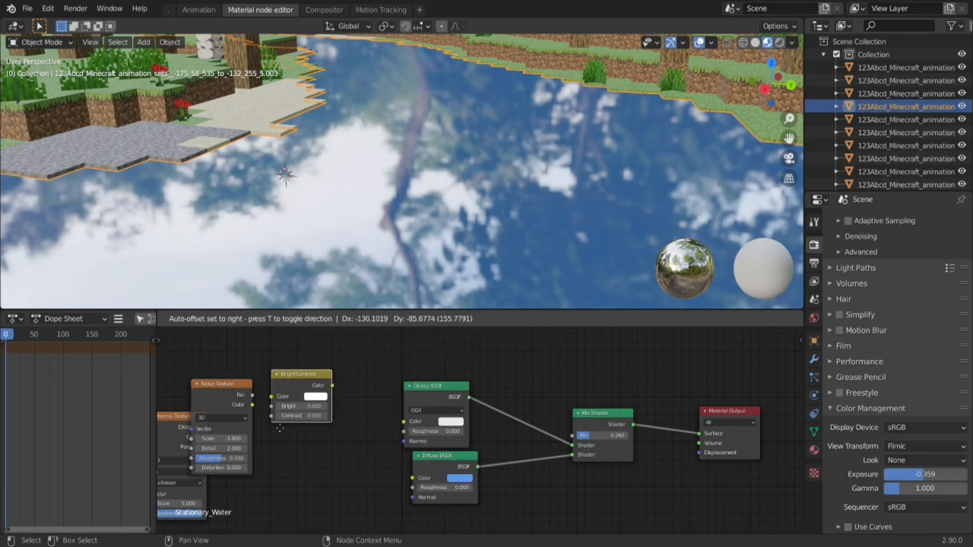
{"action": "left_click", "coordinate": [334, 401]}
Step: Connect the Noise Texture's Fac to the Bright/Contrast Color input and its output to the Material Output's Surface to preview the noise
{"action": "left_click_drag", "start_coordinate": [253, 401], "coordinate": [273, 422]}
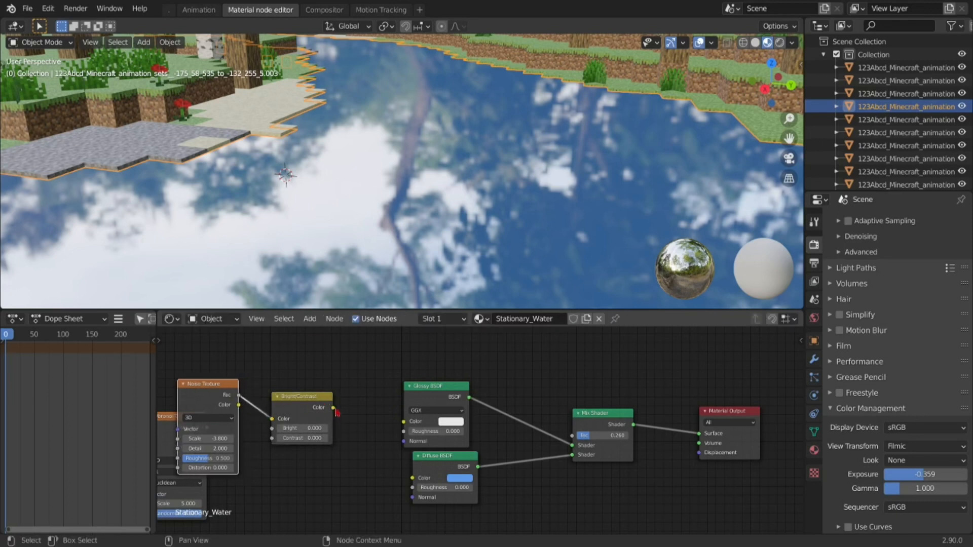
{"action": "left_click_drag", "start_coordinate": [333, 408], "coordinate": [698, 434]}
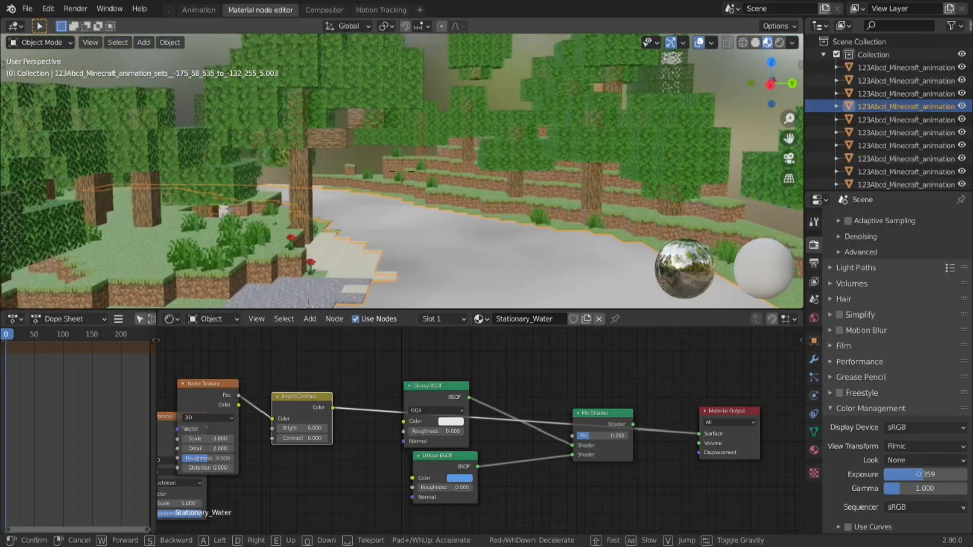
{"action": "key", "text": "w"}
{"action": "key", "text": "s"}
{"action": "left_click", "coordinate": [402, 172]}
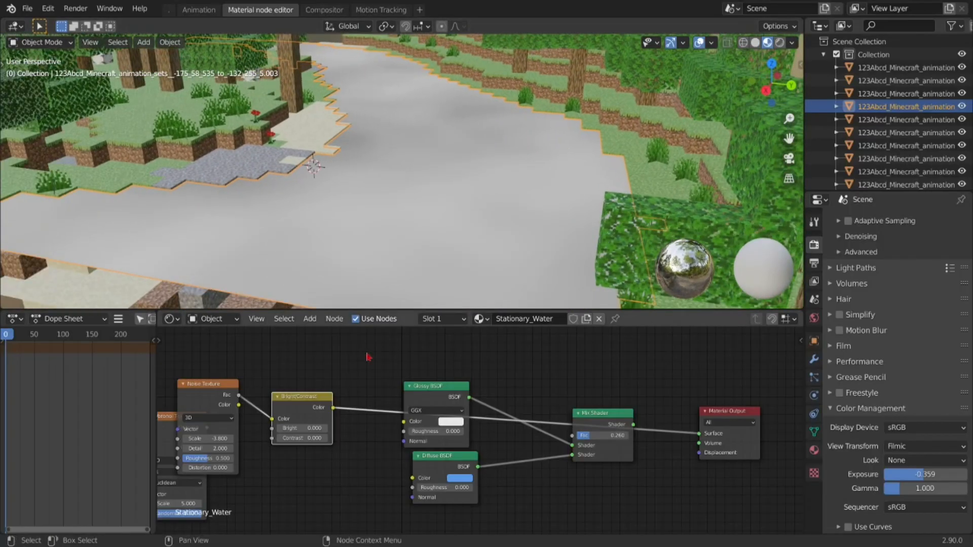
Step: Raise the Noise Texture's Scale to 16.500 and check the pattern on the river surface
{"action": "left_click_drag", "start_coordinate": [210, 439], "coordinate": [299, 439]}
{"action": "key", "text": "shift+grave"}
{"action": "key", "text": "w"}
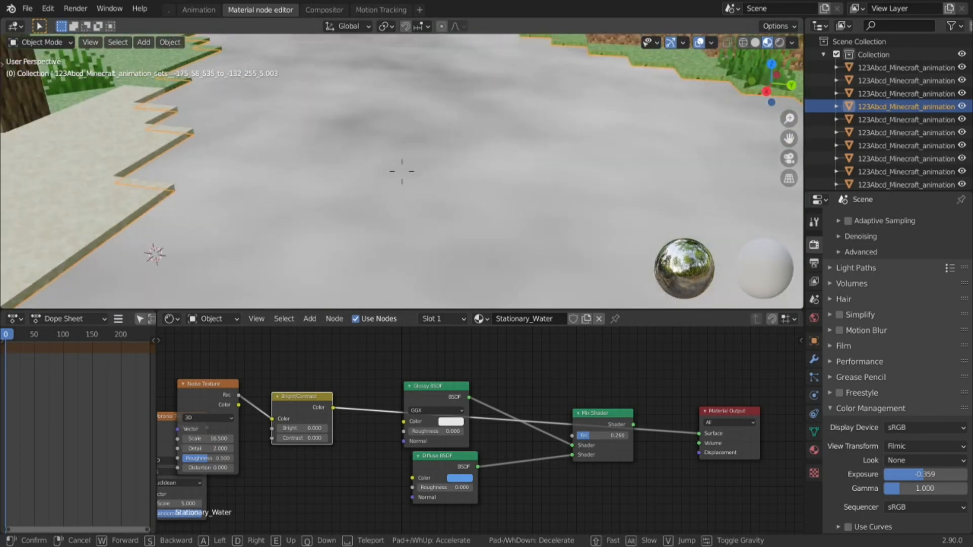
{"action": "left_click", "coordinate": [402, 172]}
Step: Switch the Noise Texture to 4D, and set its Scale to 20.300 and its W to 61.900
{"action": "left_click", "coordinate": [203, 417]}
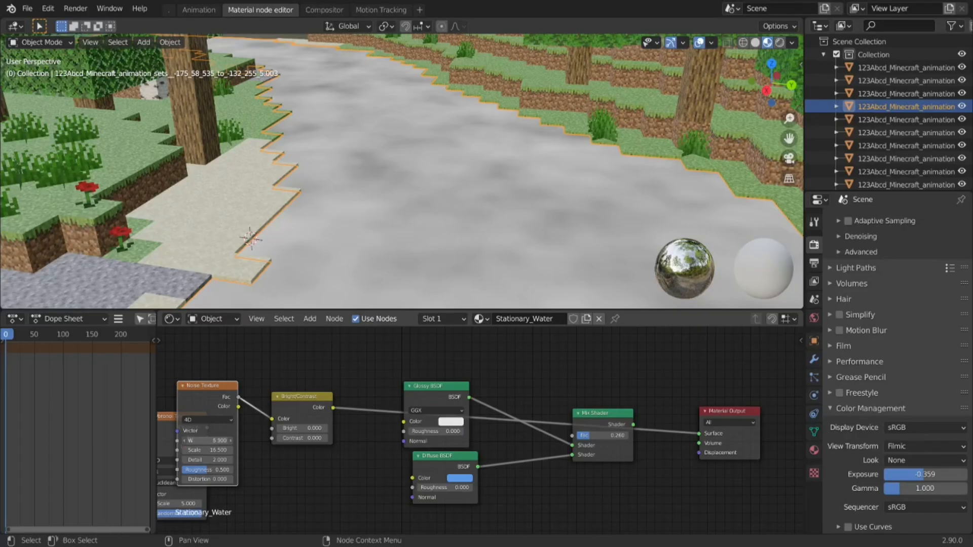
{"action": "left_click_drag", "start_coordinate": [208, 441], "coordinate": [387, 441]}
{"action": "left_click_drag", "start_coordinate": [191, 450], "coordinate": [210, 450]}
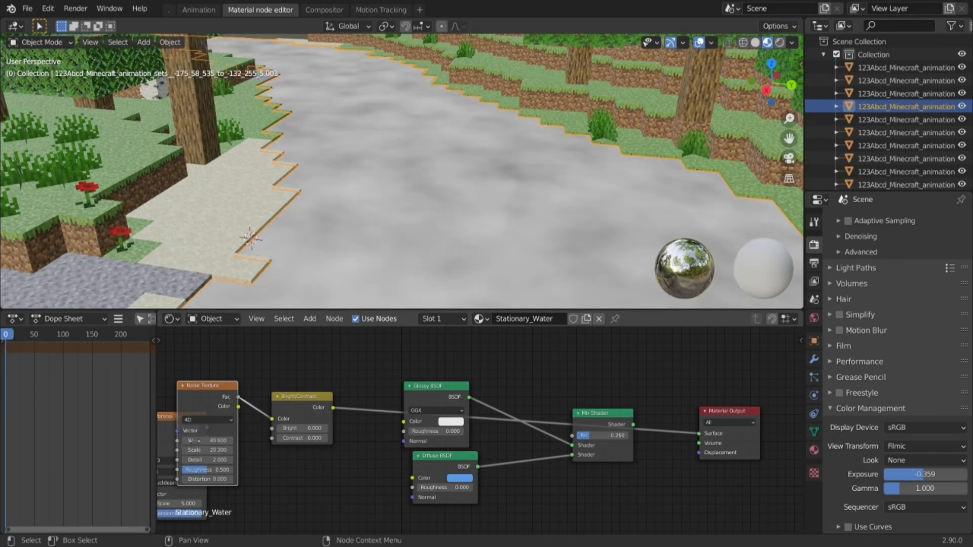
{"action": "left_click_drag", "start_coordinate": [207, 441], "coordinate": [316, 441]}
Step: Reposition the Noise Texture node and set the Bright/Contrast node's Contrast to 1.100 to sharpen the noise on the water
{"action": "left_click_drag", "start_coordinate": [201, 412], "coordinate": [199, 392]}
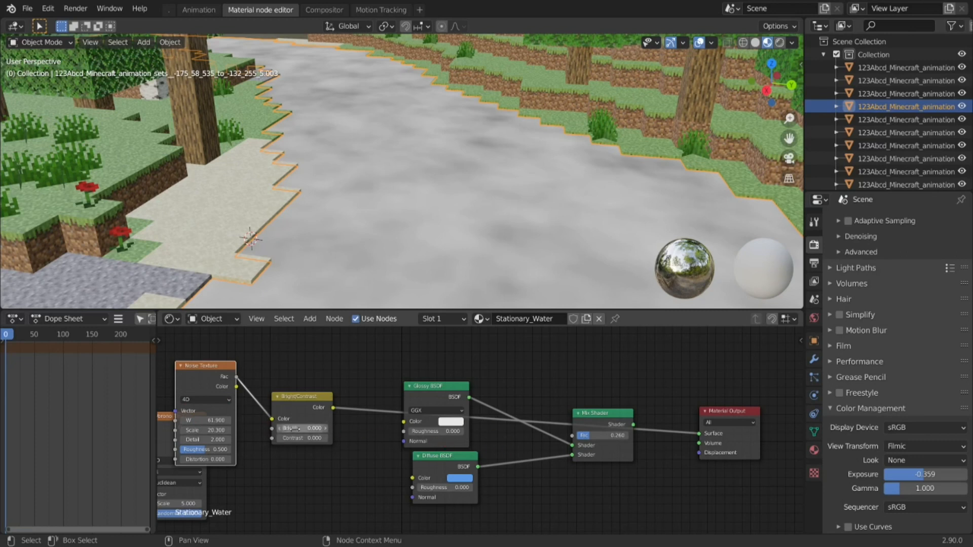
{"action": "mouse_move", "coordinate": [197, 387]}
{"action": "left_mouse_down"}
{"action": "mouse_move", "coordinate": [208, 385]}
{"action": "mouse_move", "coordinate": [192, 394]}
{"action": "left_mouse_up"}
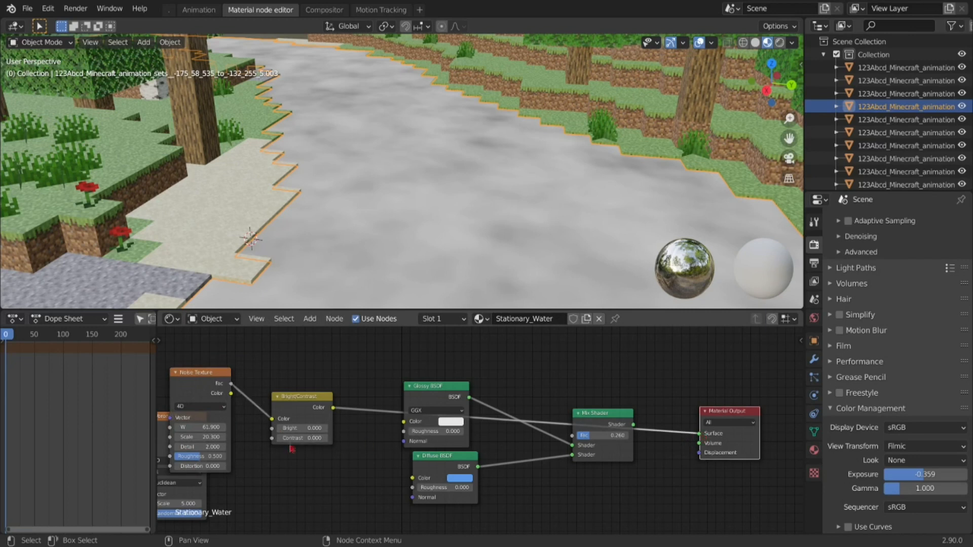
{"action": "mouse_move", "coordinate": [306, 438]}
{"action": "left_mouse_down"}
{"action": "mouse_move", "coordinate": [479, 439]}
{"action": "mouse_move", "coordinate": [315, 439]}
{"action": "left_mouse_up"}
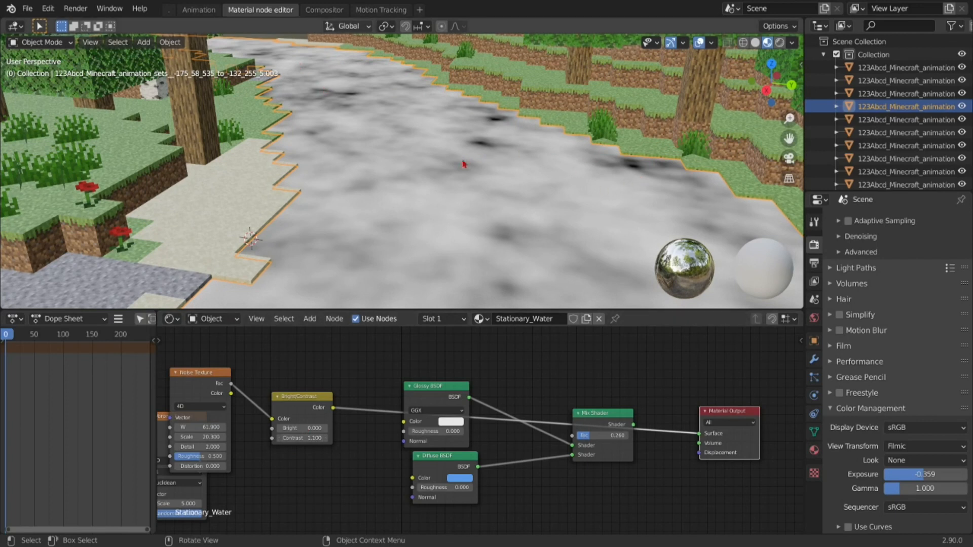
{"action": "key", "text": "shift+grave"}
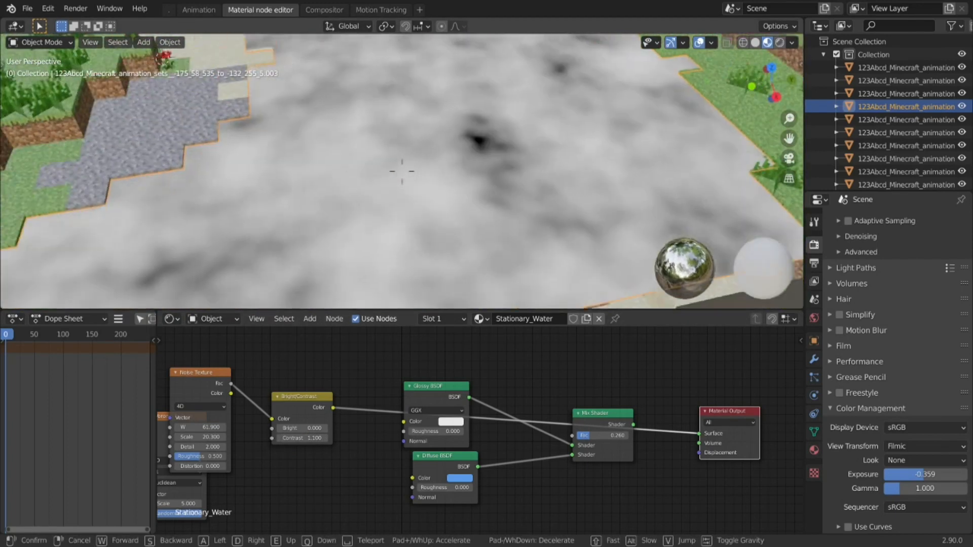
Step: Reroute the Bright/Contrast output from the Material Output to the Glossy BSDF's Normal input, and space out the shader and noise nodes
{"action": "key", "text": "w"}
{"action": "key", "text": "d"}
{"action": "key", "text": "s"}
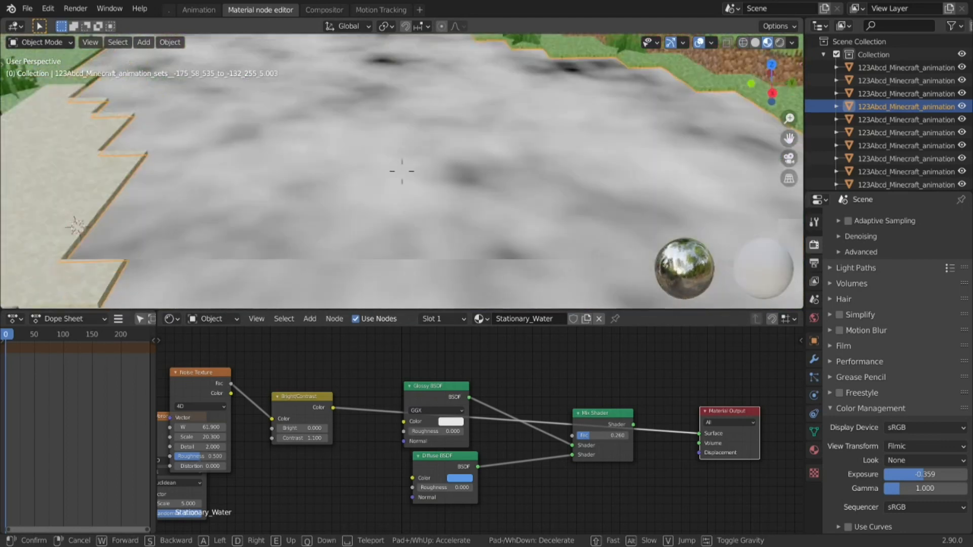
{"action": "left_click", "coordinate": [410, 181]}
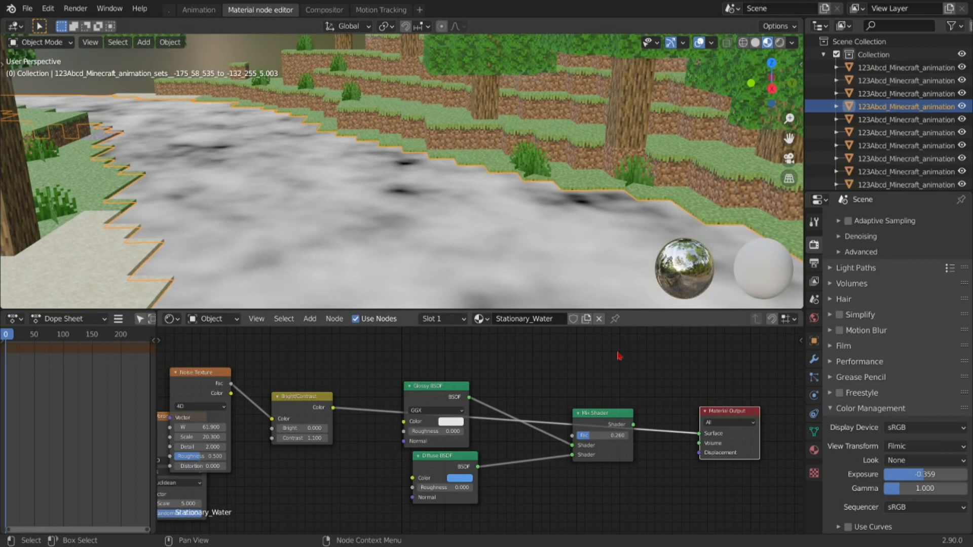
{"action": "left_click_drag", "start_coordinate": [699, 434], "coordinate": [403, 441]}
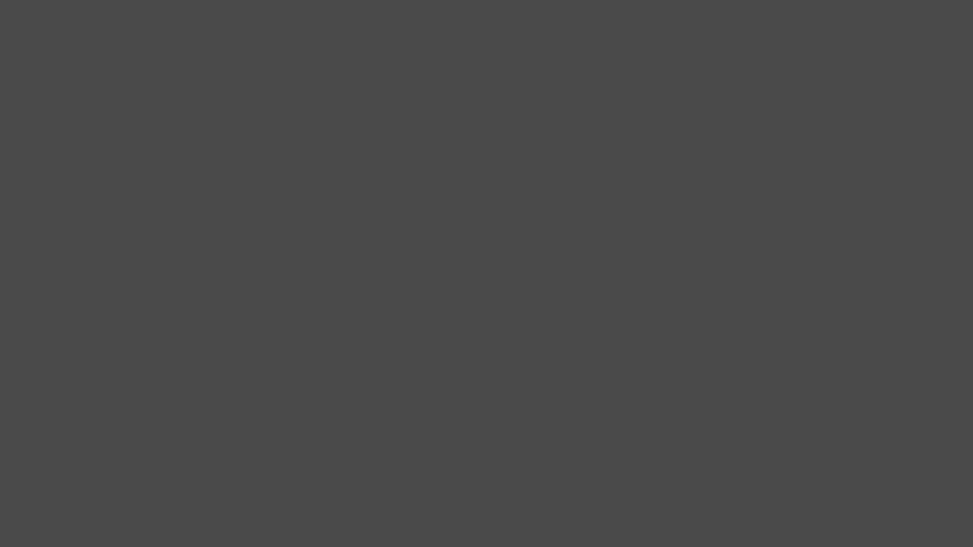
{"action": "left_click_drag", "start_coordinate": [436, 385], "coordinate": [474, 372]}
{"action": "left_click_drag", "start_coordinate": [447, 455], "coordinate": [517, 458]}
{"action": "left_click_drag", "start_coordinate": [309, 396], "coordinate": [327, 395]}
{"action": "left_click_drag", "start_coordinate": [192, 373], "coordinate": [205, 379]}
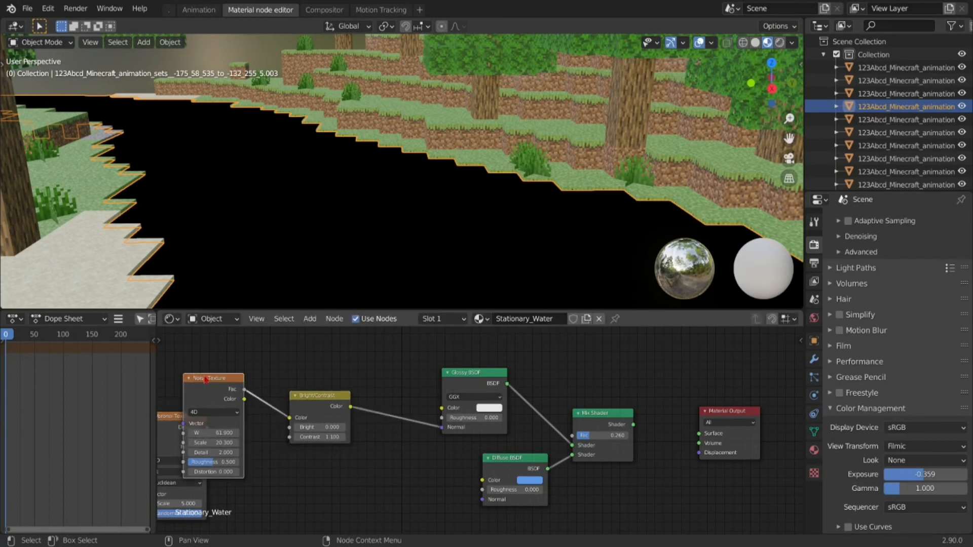
Step: Insert a Bump node between Bright/Contrast and Glossy BSDF, feeding the colour into Height and linking its Normal output to the Glossy Normal
{"action": "left_click", "coordinate": [310, 319]}
{"action": "left_click", "coordinate": [320, 337]}
{"action": "type", "text": "bum"}
{"action": "key", "text": "Return"}
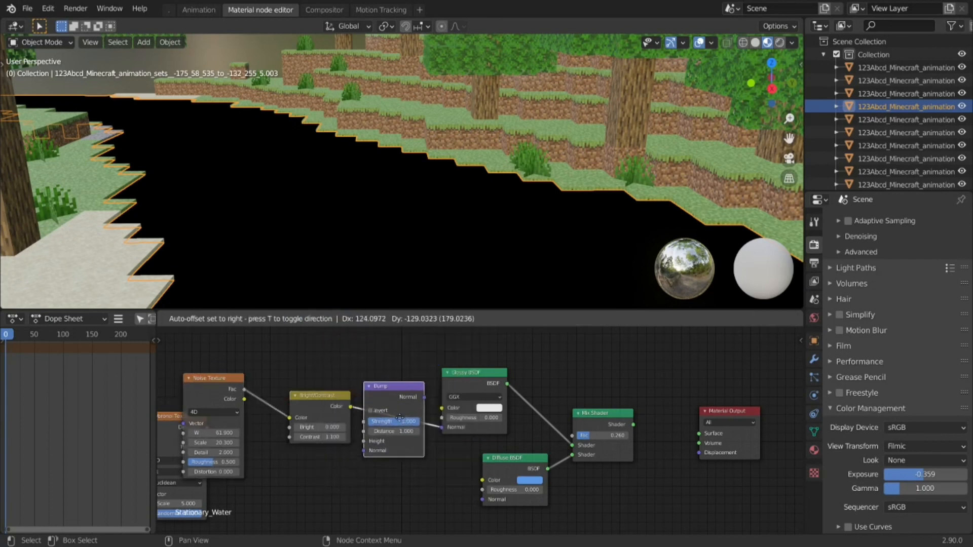
{"action": "left_click", "coordinate": [398, 428]}
{"action": "left_click_drag", "start_coordinate": [394, 442], "coordinate": [393, 432]}
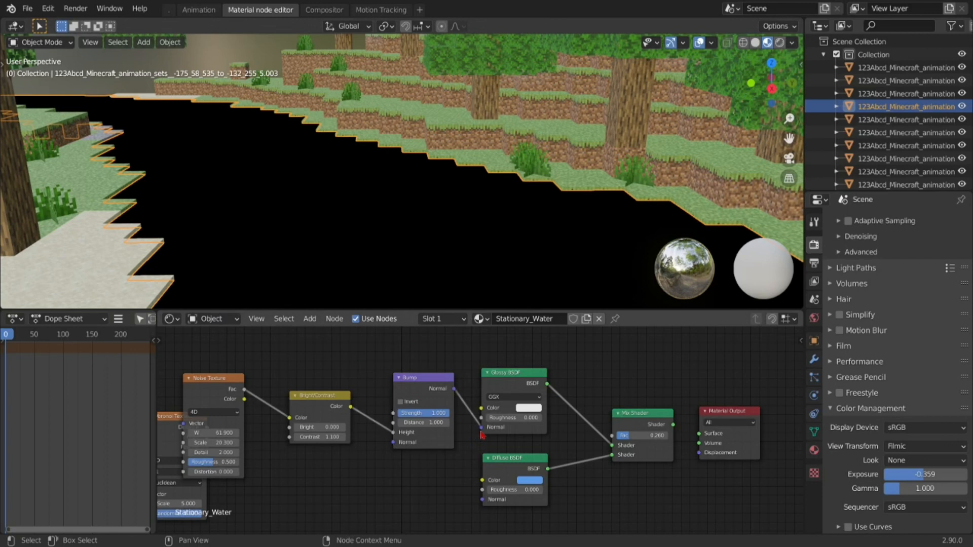
{"action": "mouse_move", "coordinate": [482, 429]}
{"action": "left_mouse_down"}
{"action": "mouse_move", "coordinate": [481, 415]}
{"action": "mouse_move", "coordinate": [481, 427]}
{"action": "left_mouse_up"}
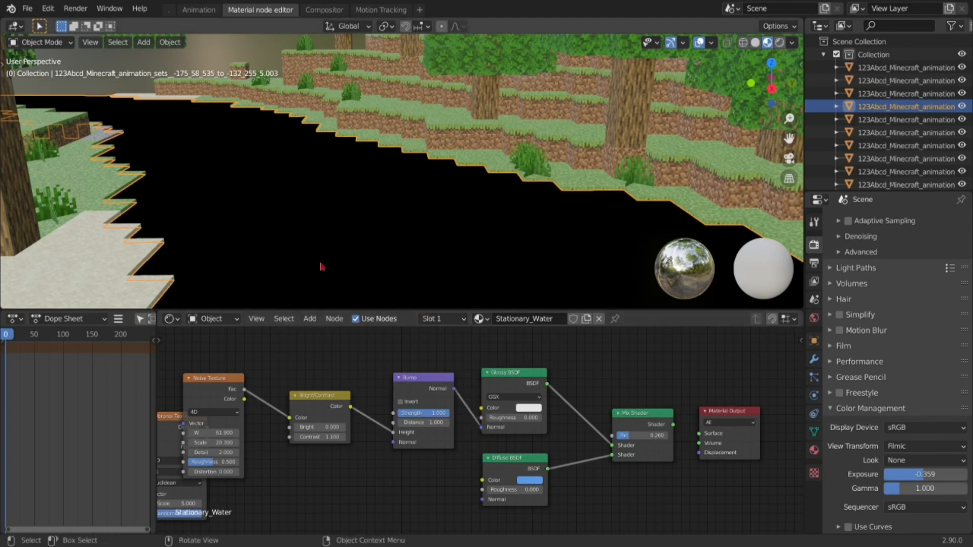
Step: Connect the Mix Shader to the Material Output's Surface and examine the rippled river water from several angles
{"action": "key", "text": "shift+grave"}
{"action": "key", "text": "s"}
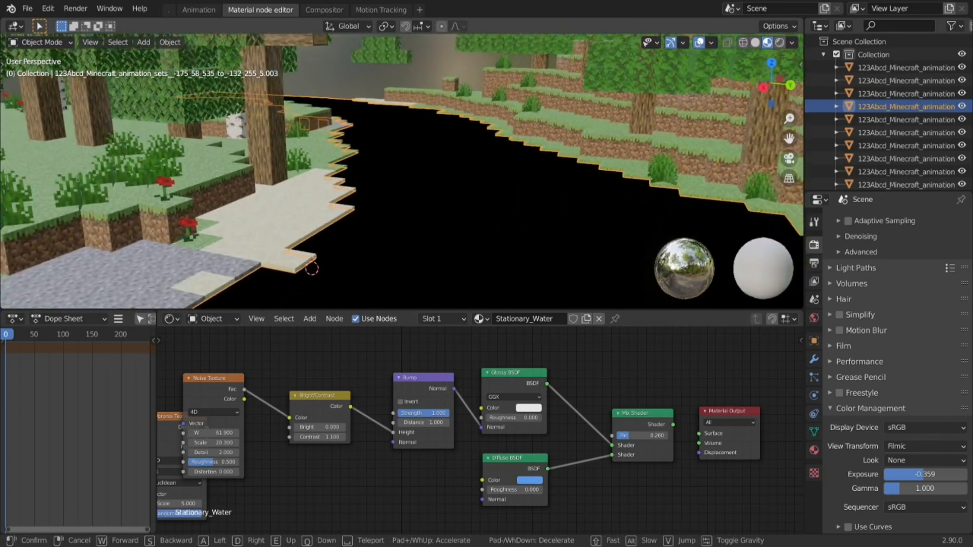
{"action": "left_click", "coordinate": [402, 172]}
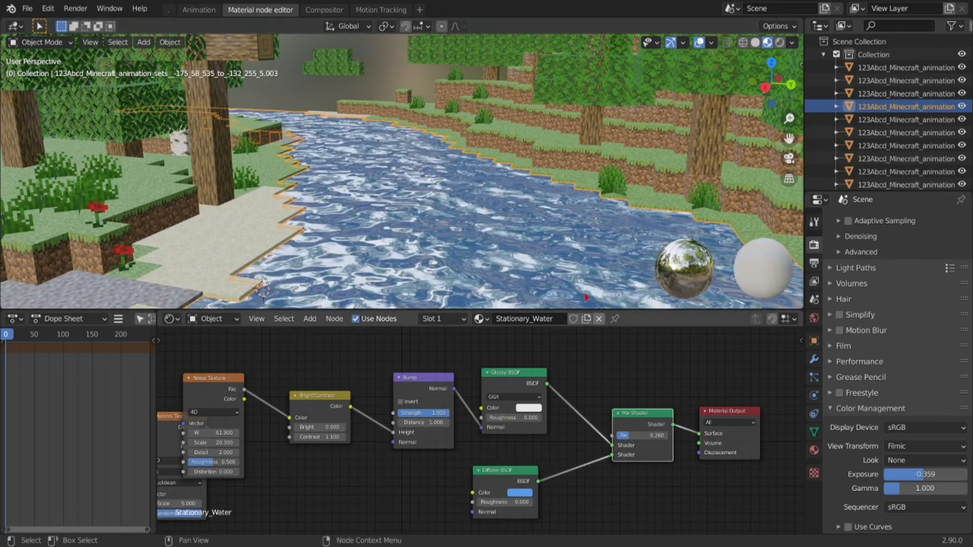
{"action": "key", "text": "shift+grave"}
{"action": "key", "text": "w"}
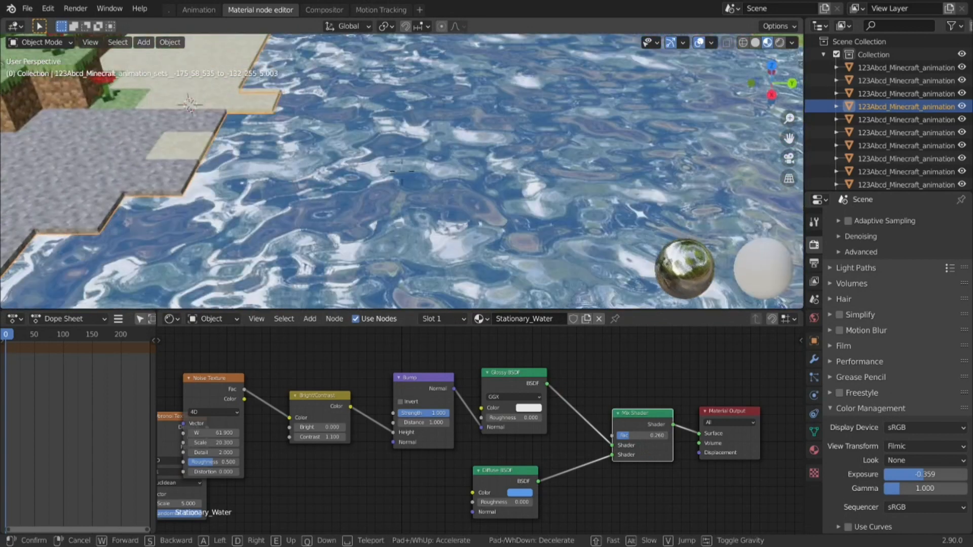
{"action": "key", "text": "w"}
{"action": "key", "text": "s"}
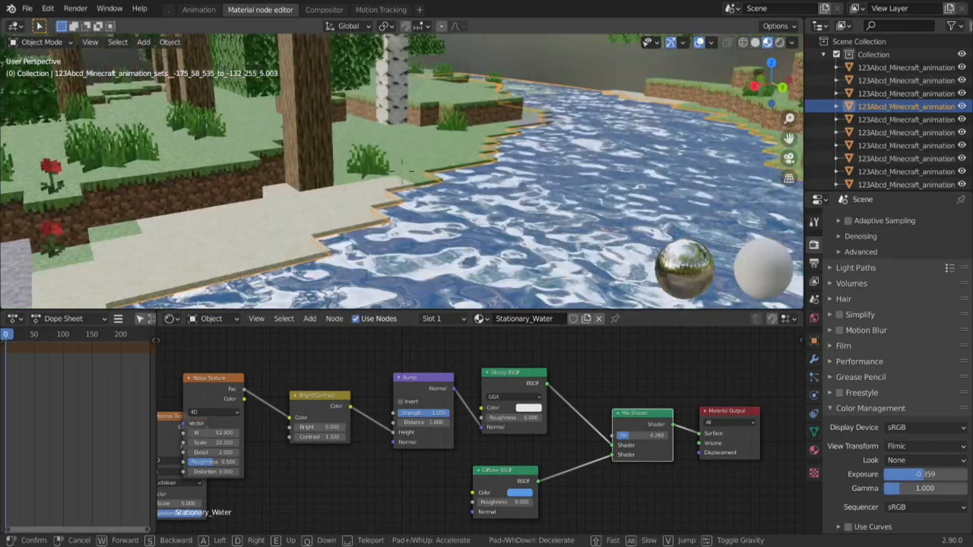
{"action": "left_click", "coordinate": [403, 176]}
{"action": "key", "text": "shift+grave"}
{"action": "key", "text": "w"}
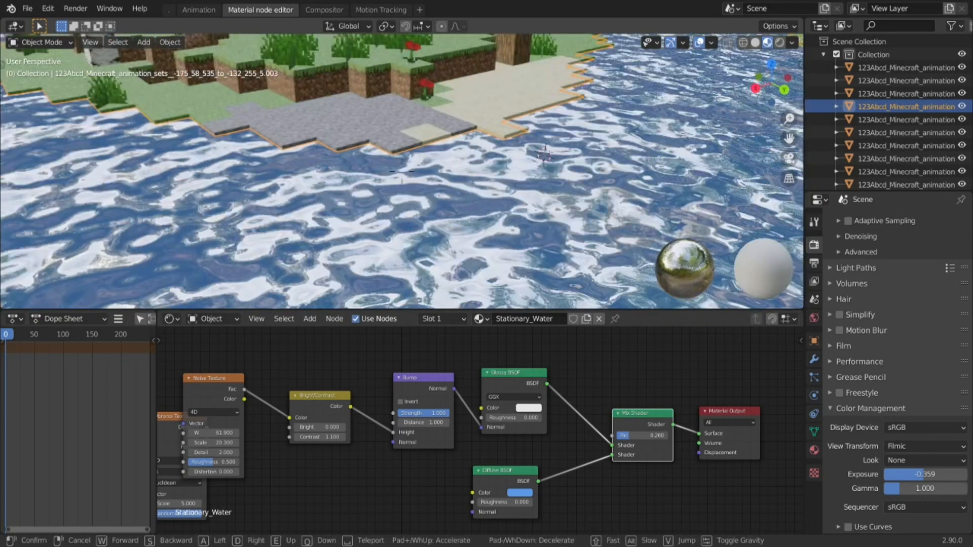
{"action": "left_click", "coordinate": [404, 174]}
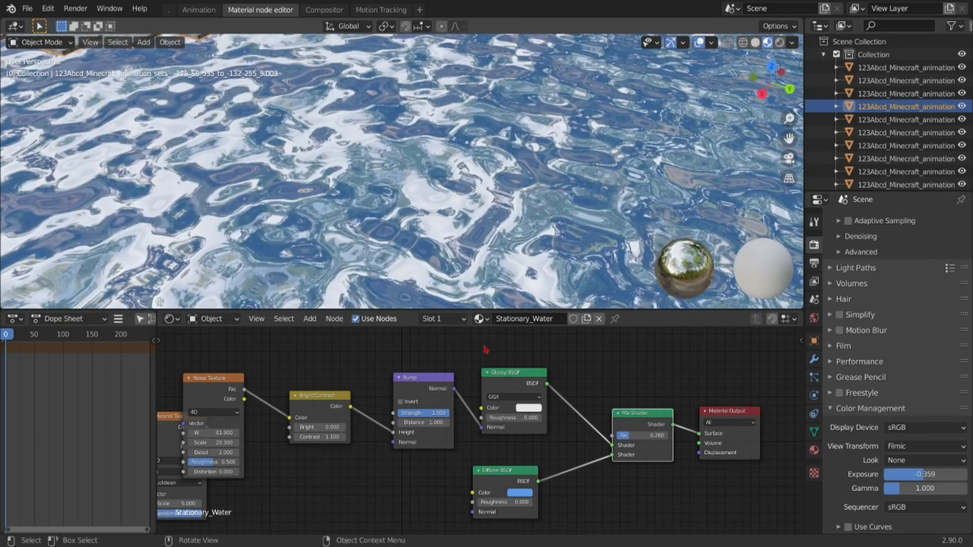
Step: Try a fully saturated bright green as the Diffuse BSDF's colour for the water
{"action": "left_click", "coordinate": [517, 494]}
{"action": "left_click", "coordinate": [573, 383]}
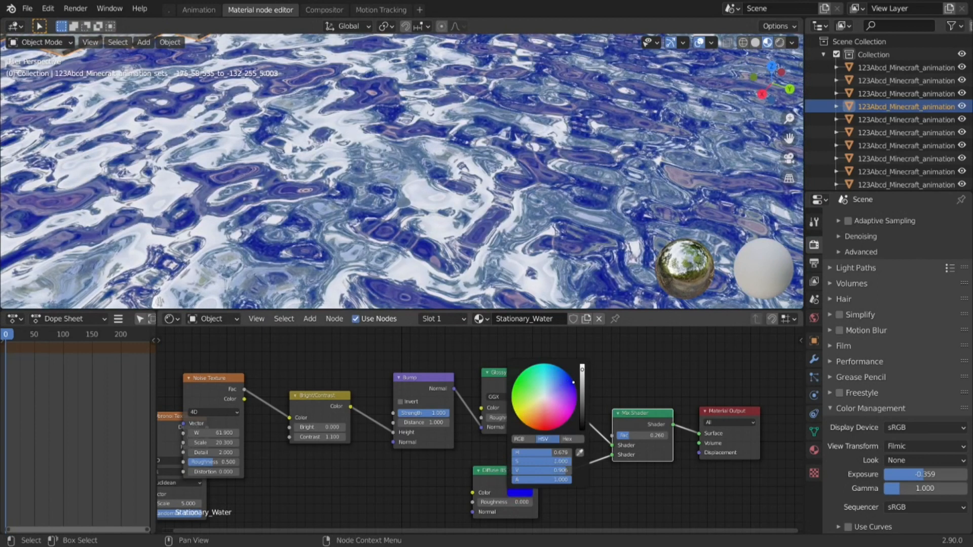
{"action": "mouse_move", "coordinate": [574, 385]}
{"action": "left_mouse_down"}
{"action": "mouse_move", "coordinate": [554, 394]}
{"action": "mouse_move", "coordinate": [513, 385]}
{"action": "left_mouse_up"}
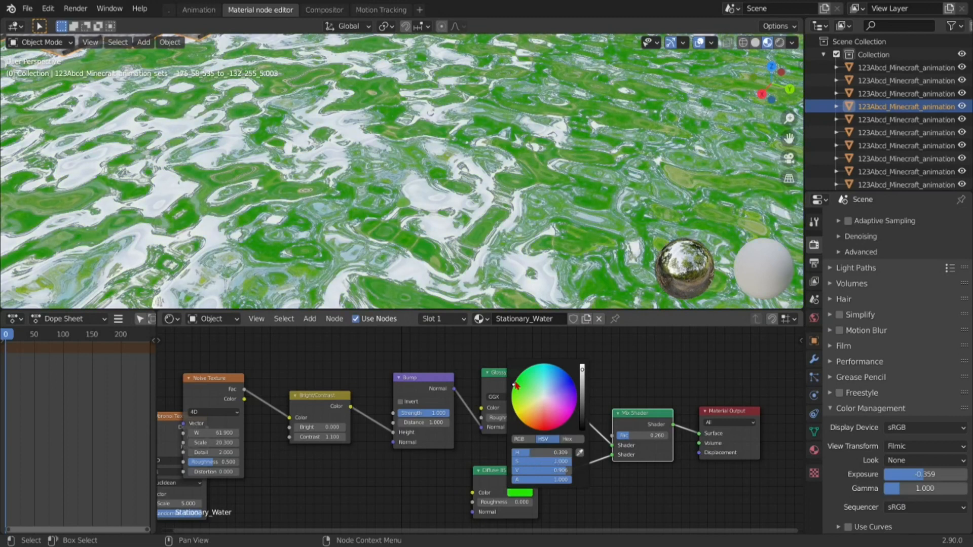
{"action": "left_click_drag", "start_coordinate": [516, 384], "coordinate": [515, 382]}
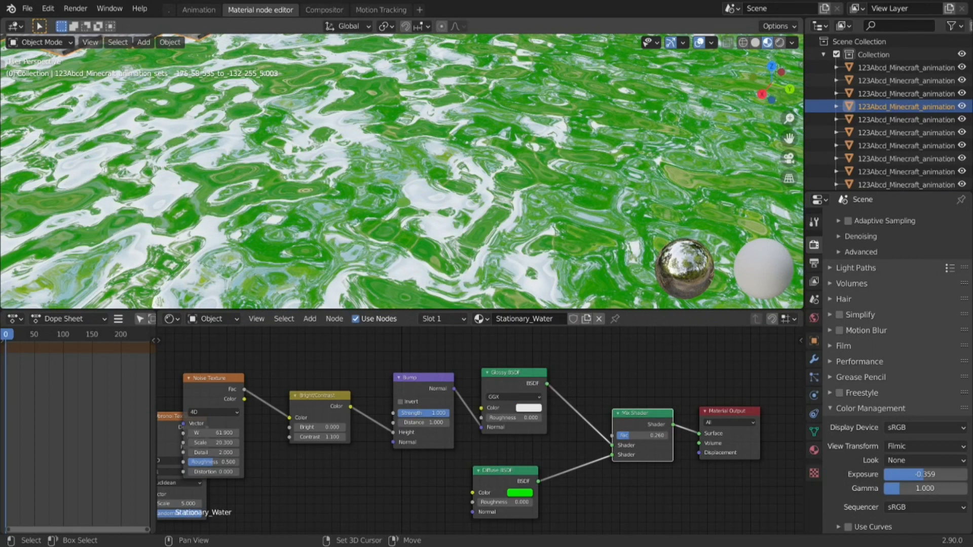
{"action": "key", "text": "shift+grave"}
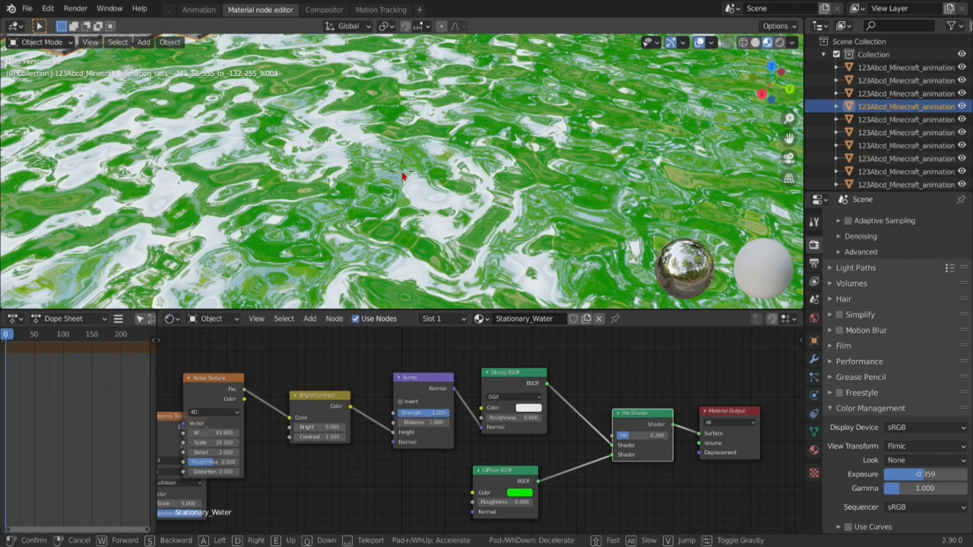
{"action": "left_click", "coordinate": [403, 176]}
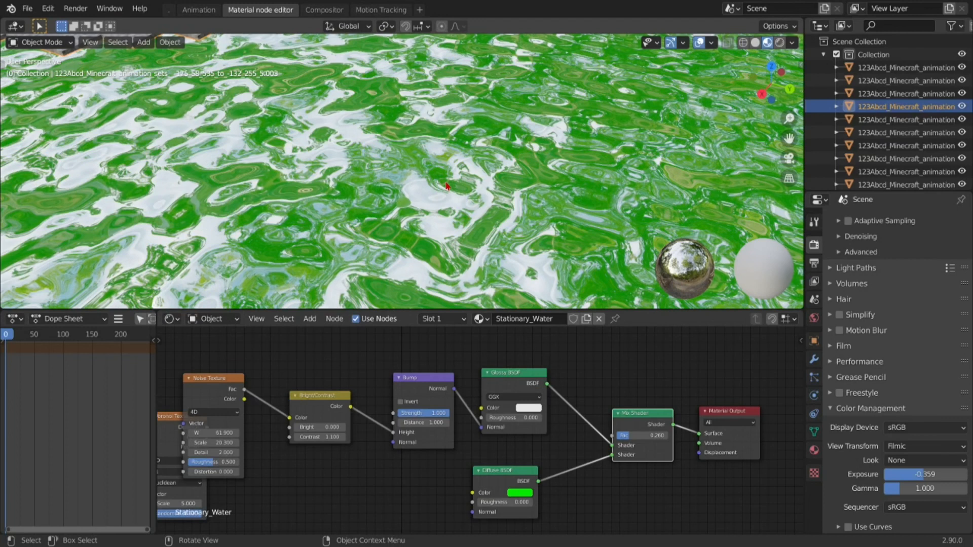
{"action": "left_click", "coordinate": [410, 194]}
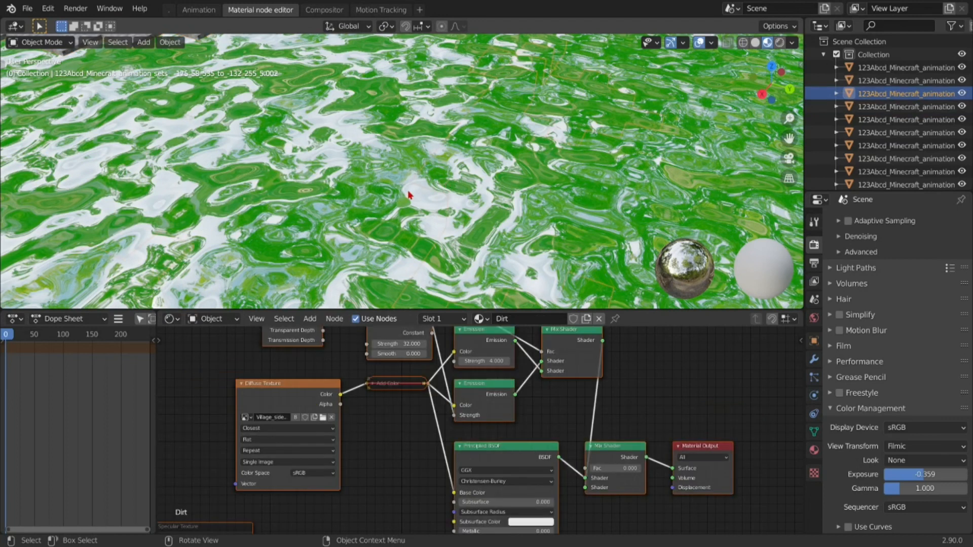
{"action": "left_click", "coordinate": [410, 194]}
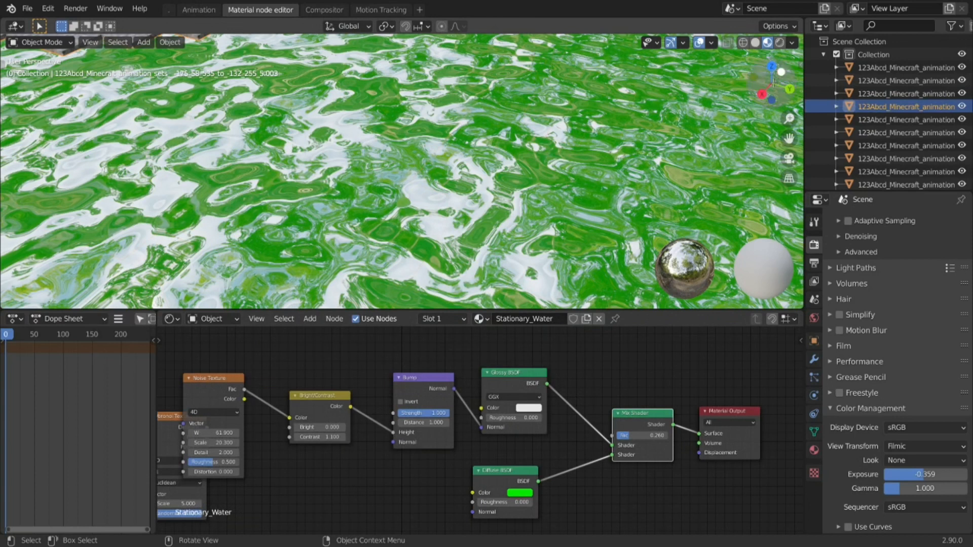
Step: Examine the green water's ripples and reflections close to the surface and from above the river
{"action": "key", "text": "shift+grave"}
{"action": "key", "text": "w"}
{"action": "key", "text": "w"}
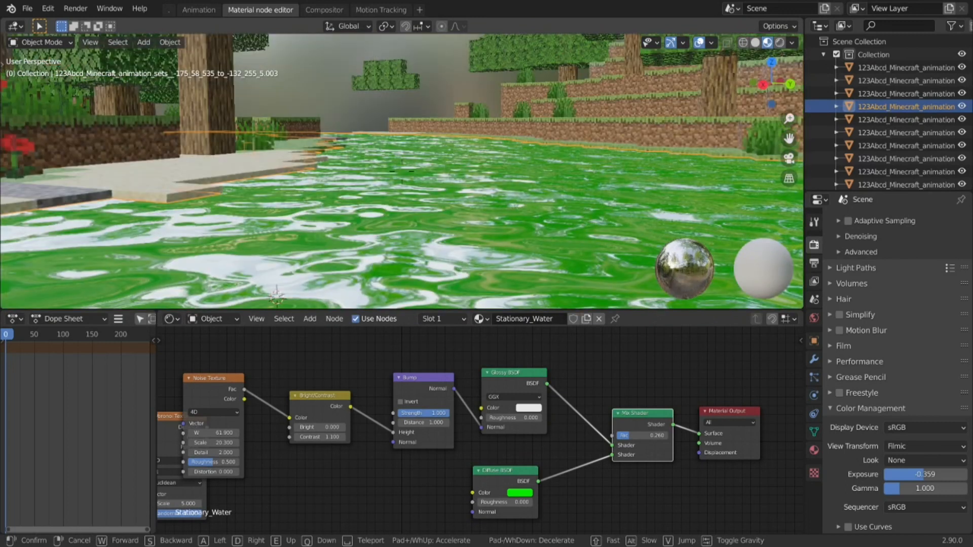
{"action": "key", "text": "w"}
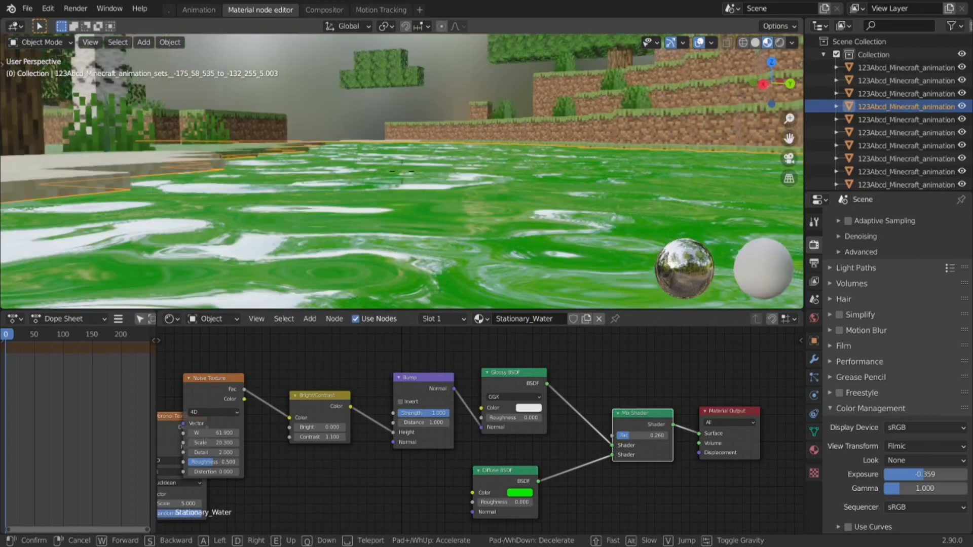
{"action": "key", "text": "w"}
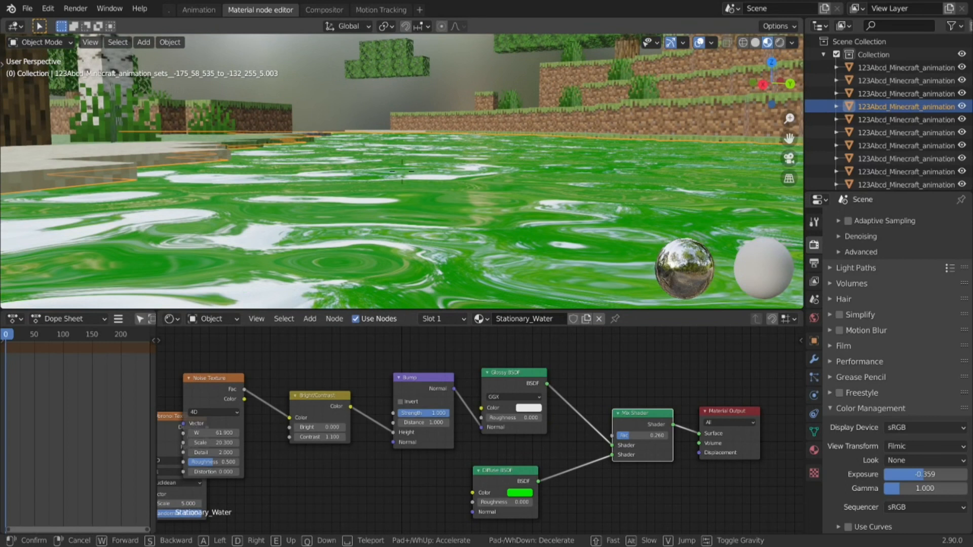
{"action": "key", "text": "w"}
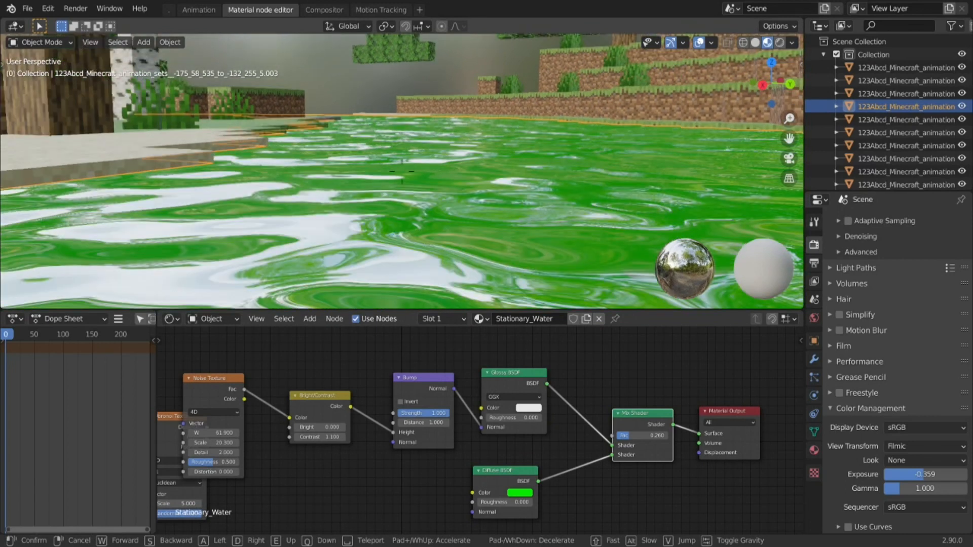
{"action": "key", "text": "w"}
{"action": "key", "text": "w"}
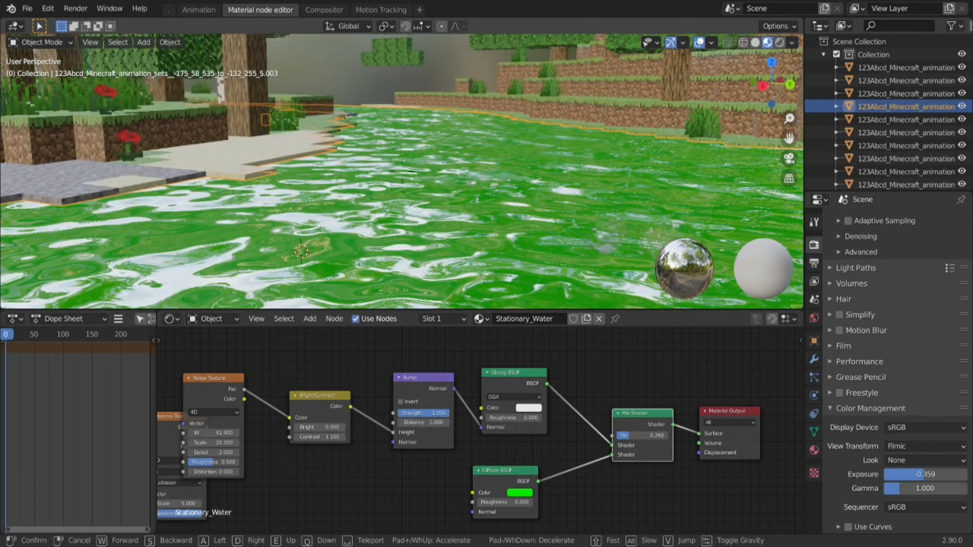
{"action": "key", "text": "w"}
{"action": "left_click", "coordinate": [401, 171]}
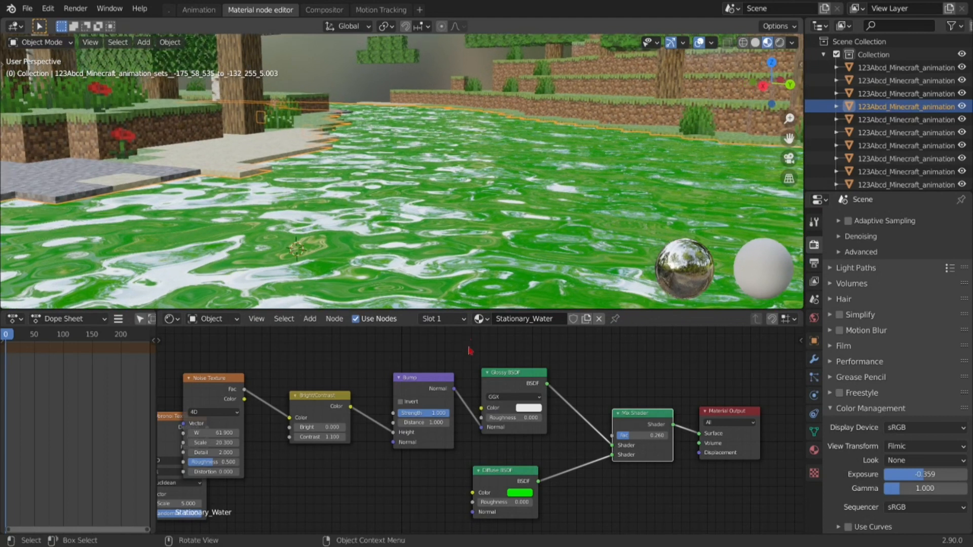
Step: Set the Diffuse BSDF's colour to a vivid purple with hue 0.812, saturation 1.000 and value 0.906
{"action": "left_click", "coordinate": [530, 493]}
{"action": "left_click", "coordinate": [566, 399]}
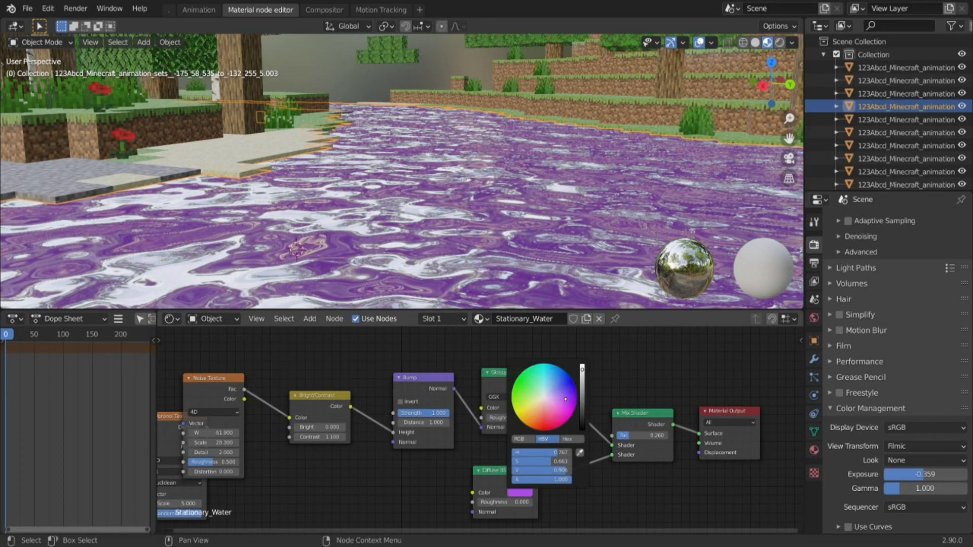
{"action": "left_click_drag", "start_coordinate": [566, 400], "coordinate": [576, 416]}
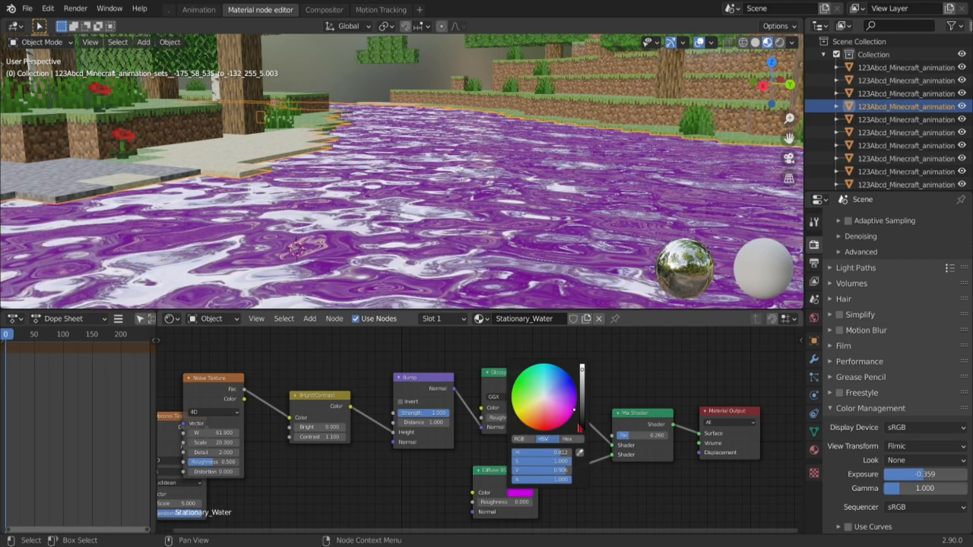
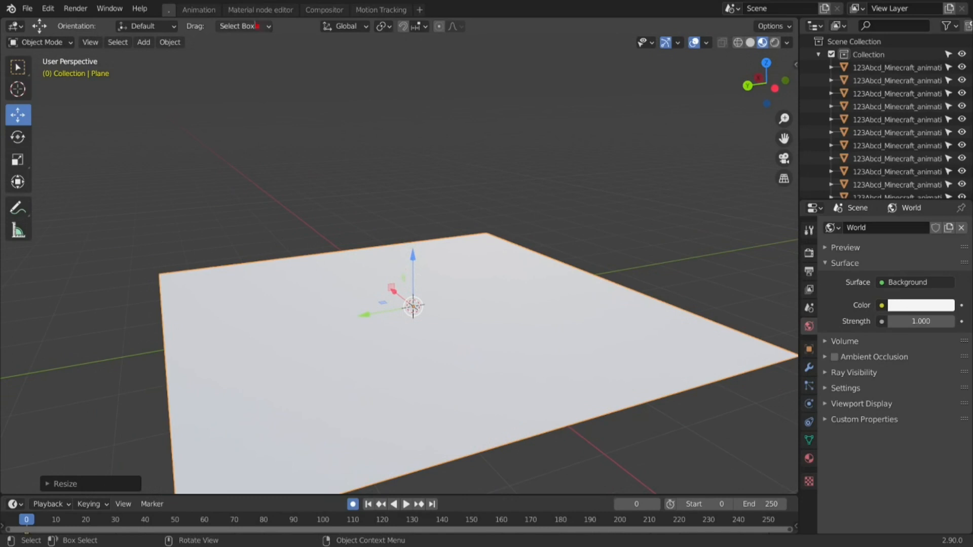
Step: Create a new material for the plane and delete its Principled BSDF node
{"action": "left_click", "coordinate": [507, 319]}
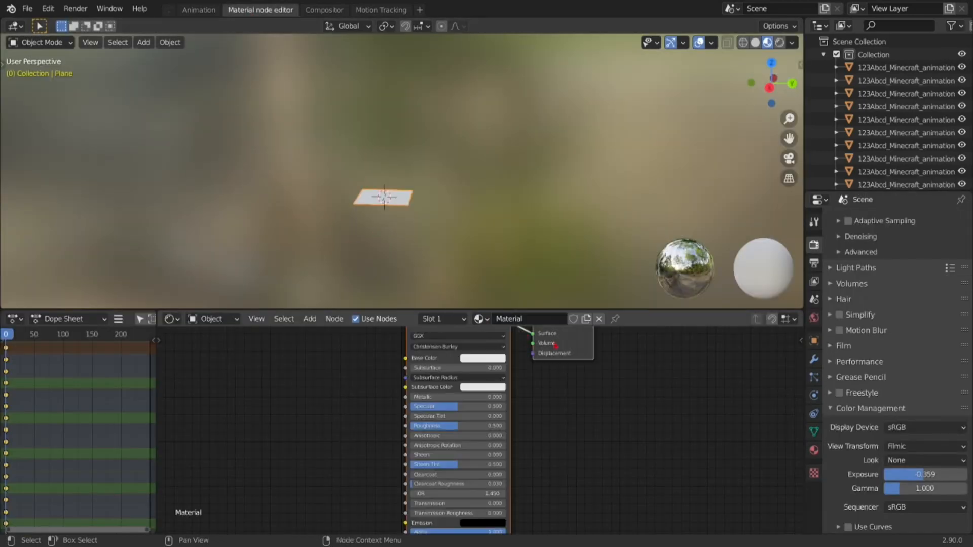
{"action": "left_click", "coordinate": [504, 405]}
{"action": "key", "text": "x"}
Step: Add a Glossy BSDF node to the plane's material and connect its output to the Material Output's Surface
{"action": "left_click", "coordinate": [310, 319]}
{"action": "left_click", "coordinate": [332, 333]}
{"action": "type", "text": "gl"}
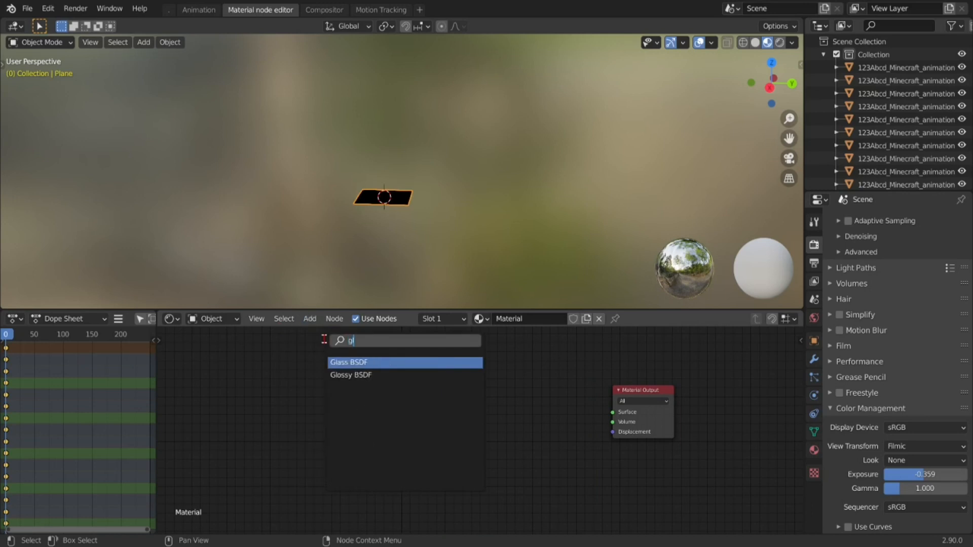
{"action": "left_click", "coordinate": [378, 376]}
{"action": "left_click", "coordinate": [385, 380]}
{"action": "left_click_drag", "start_coordinate": [386, 376], "coordinate": [518, 417]}
{"action": "left_click_drag", "start_coordinate": [614, 413], "coordinate": [614, 414]}
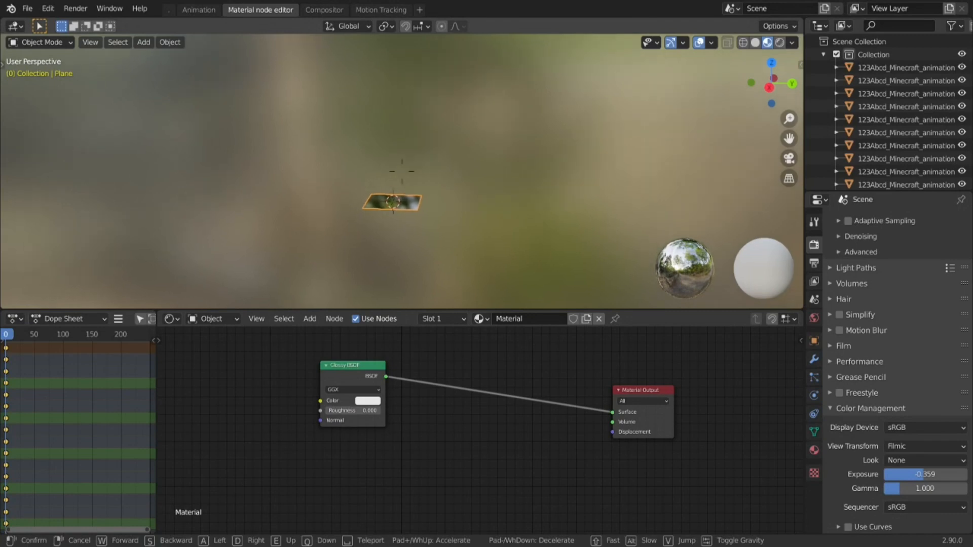
Step: Scale the plane up in the layout workspace and inspect its mirror-like reflections from different angles
{"action": "left_click", "coordinate": [175, 11]}
{"action": "key", "text": "s"}
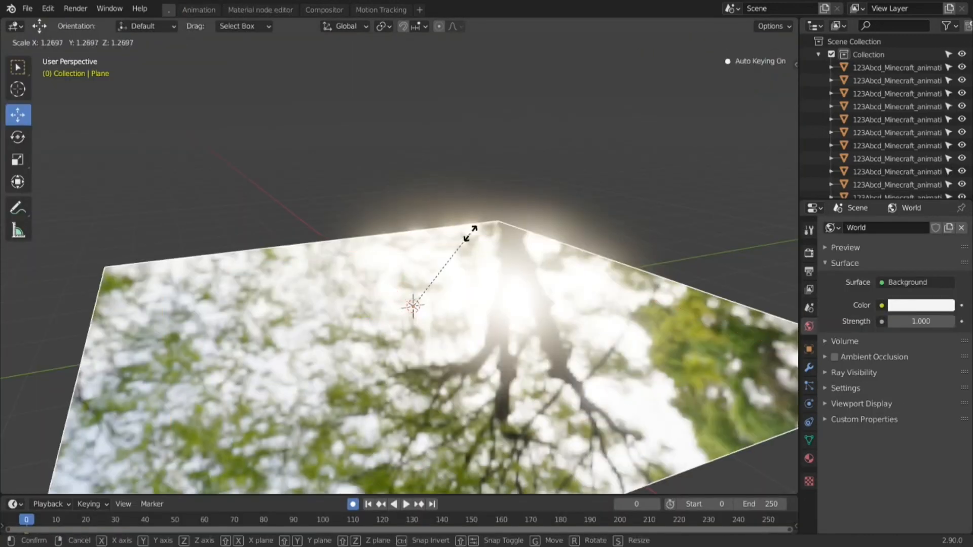
{"action": "left_click", "coordinate": [492, 231]}
{"action": "key", "text": "shift+grave"}
{"action": "key", "text": "w"}
{"action": "key", "text": "d"}
{"action": "key", "text": "s"}
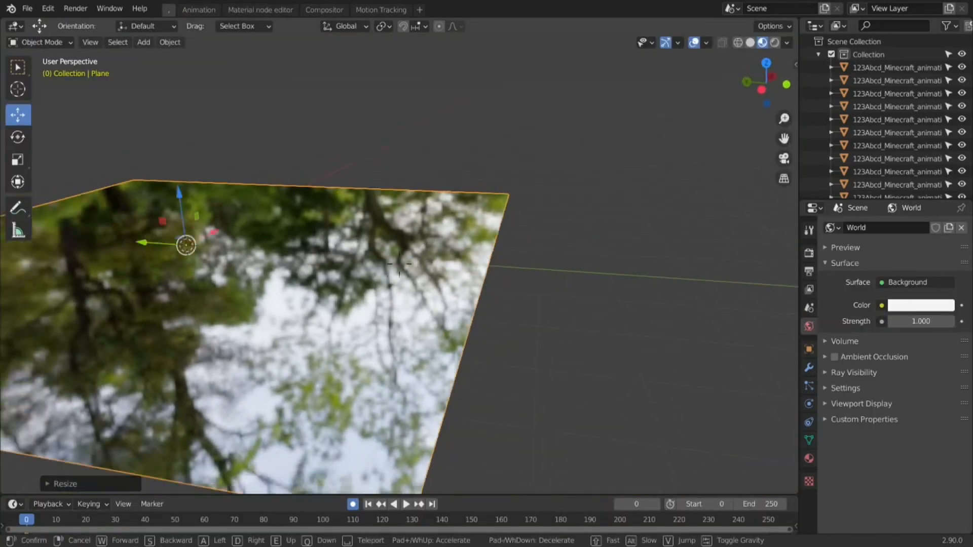
{"action": "key", "text": "w"}
{"action": "key", "text": "a"}
{"action": "left_click", "coordinate": [399, 264]}
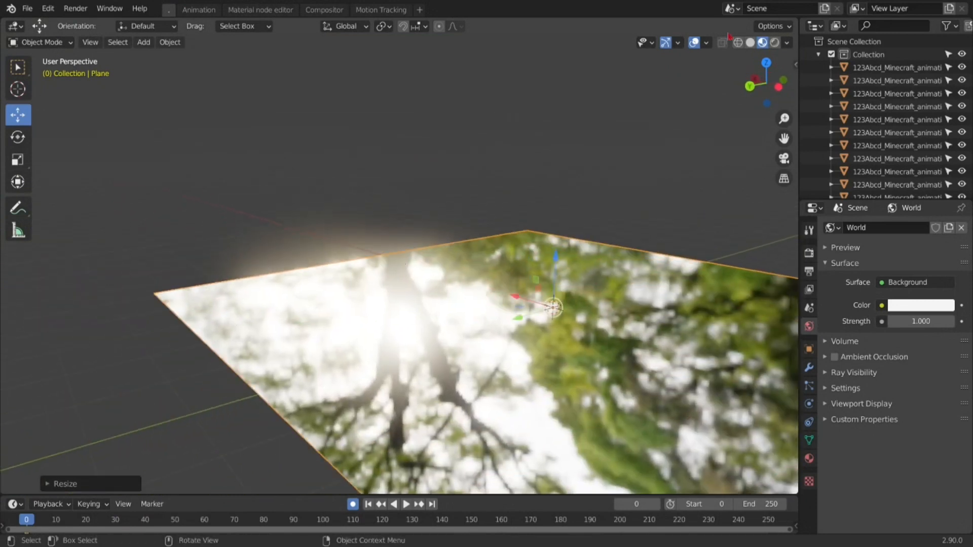
Step: Examine the plane's mirror-like reflections from several viewing angles around it
{"action": "left_click", "coordinate": [809, 254]}
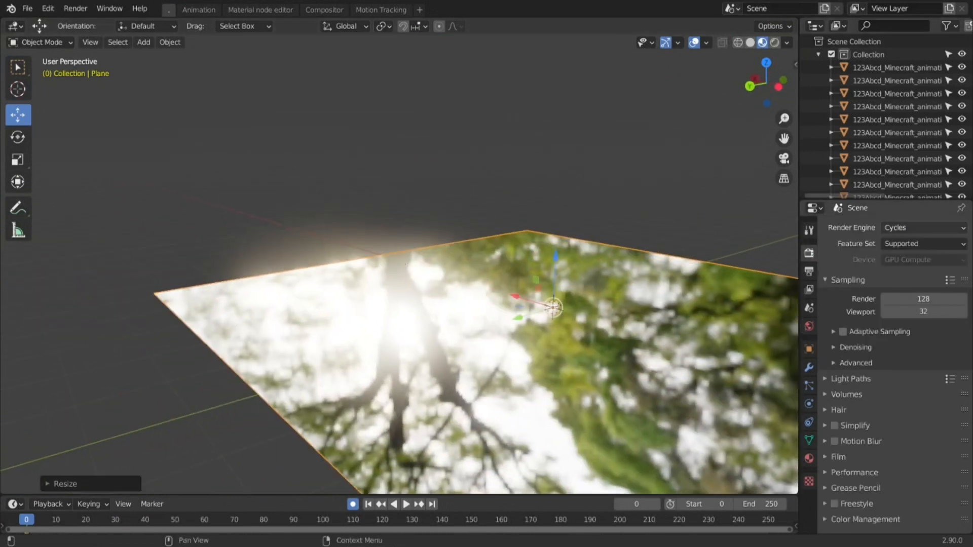
{"action": "key", "text": "shift+grave"}
{"action": "key", "text": "w"}
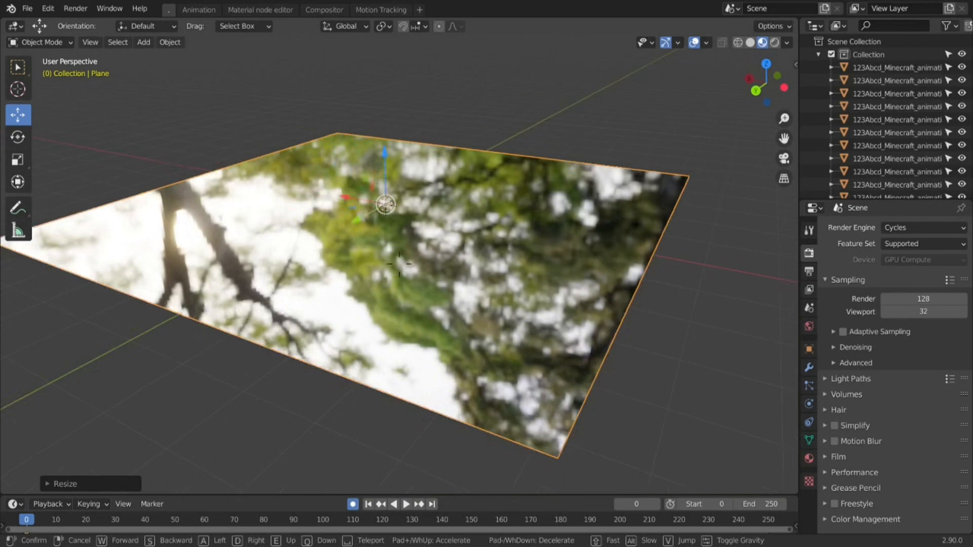
{"action": "key", "text": "a"}
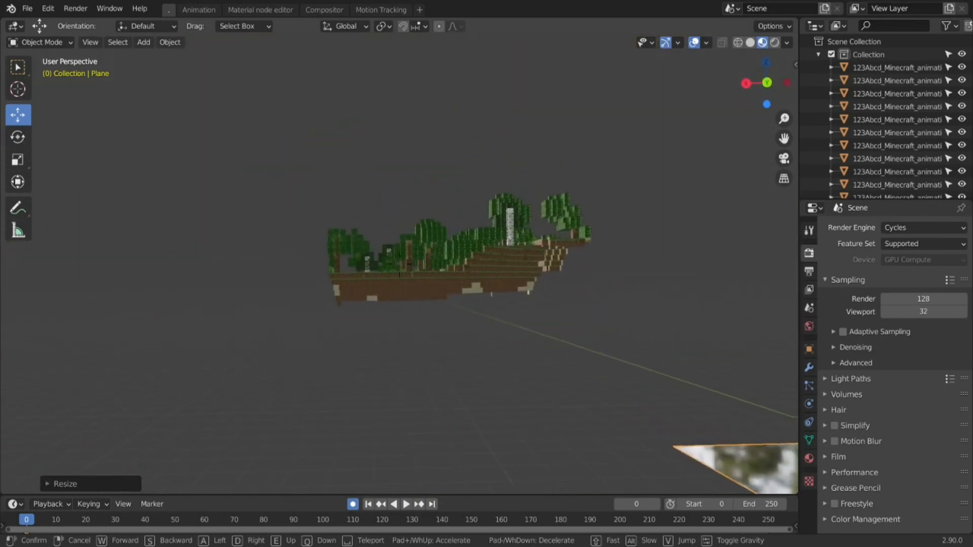
{"action": "key", "text": "w"}
{"action": "key", "text": "a"}
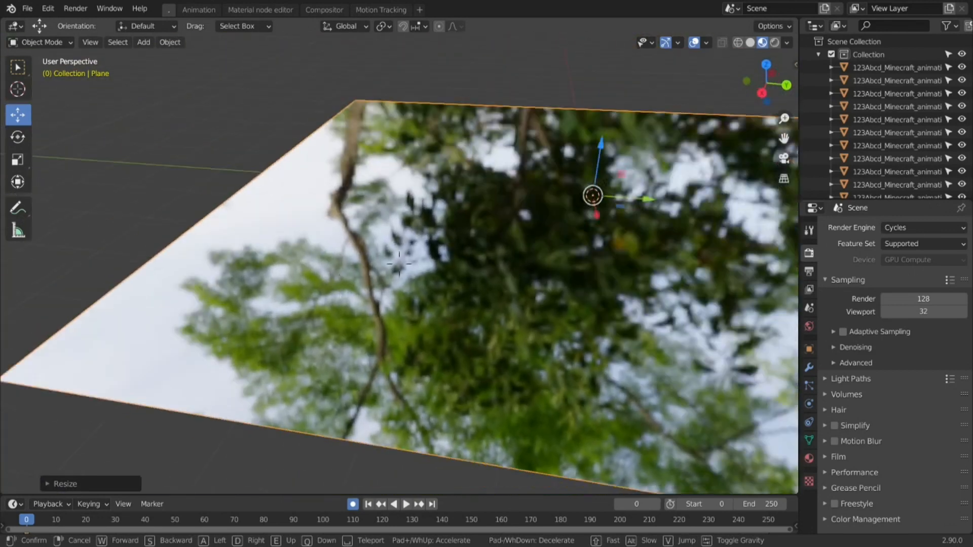
{"action": "key", "text": "s"}
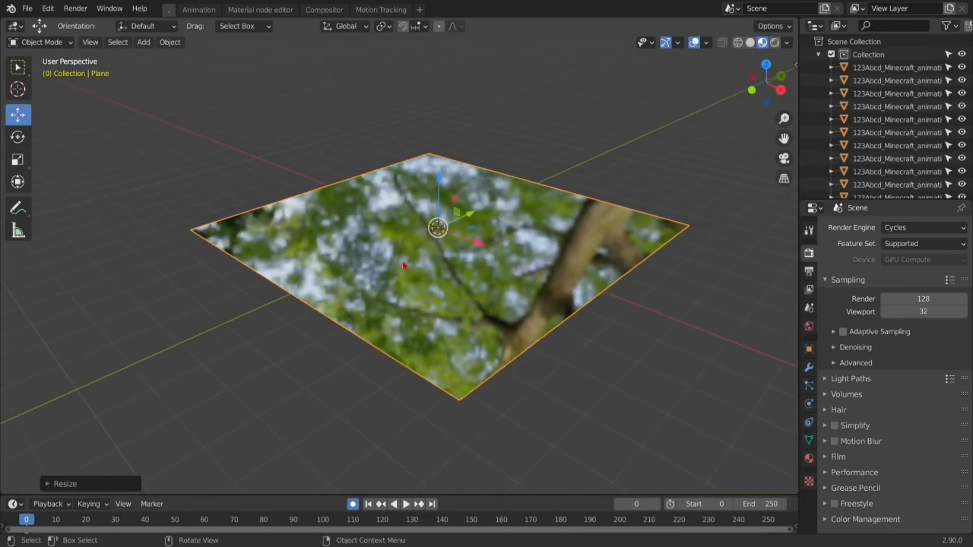
{"action": "key", "text": "Return"}
Step: Scale the reflective plane up in two passes, checking its reflections from another angle in between
{"action": "key", "text": "s"}
{"action": "left_click", "coordinate": [63, 237]}
{"action": "key", "text": "shift+grave"}
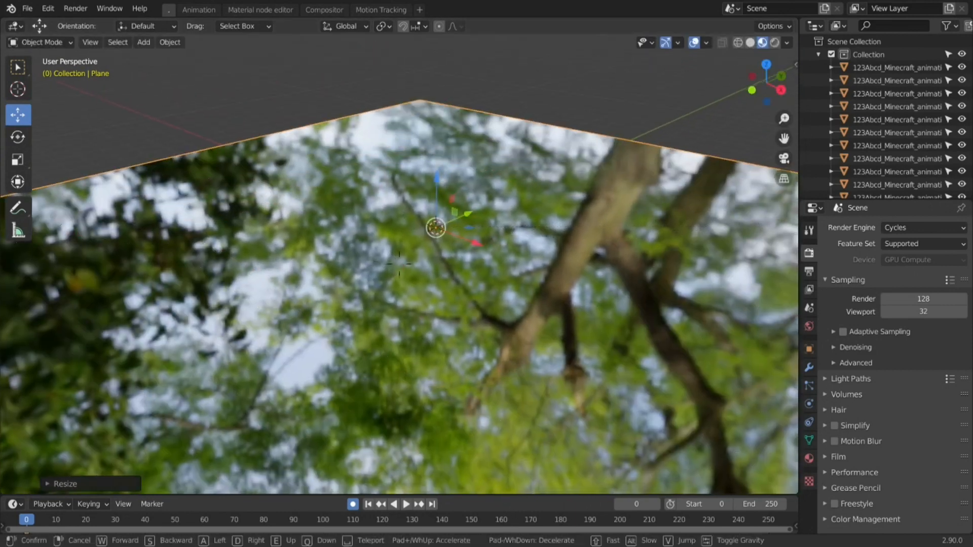
{"action": "key", "text": "s"}
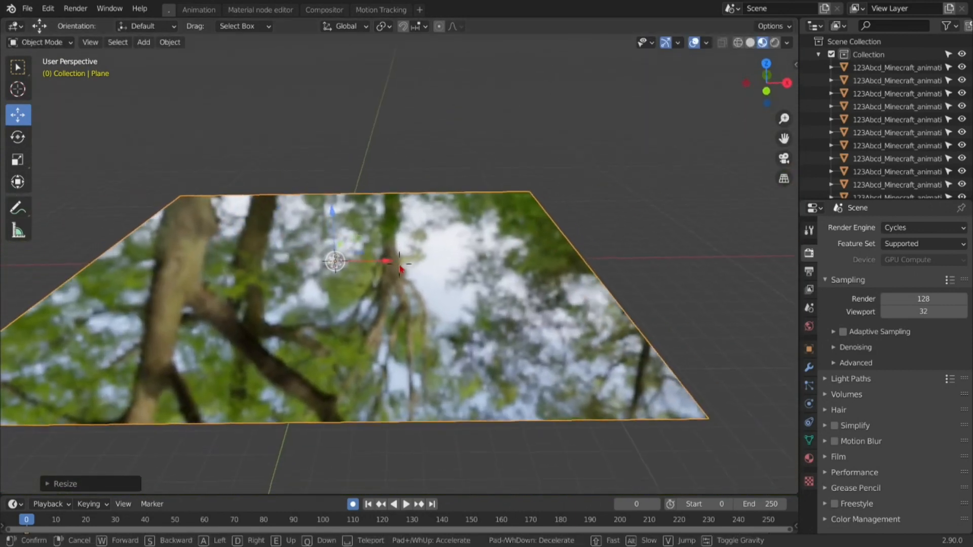
{"action": "key", "text": "Return"}
{"action": "key", "text": "s"}
{"action": "left_click", "coordinate": [476, 292]}
Step: Add a Displace modifier to the plane
{"action": "left_click", "coordinate": [809, 367]}
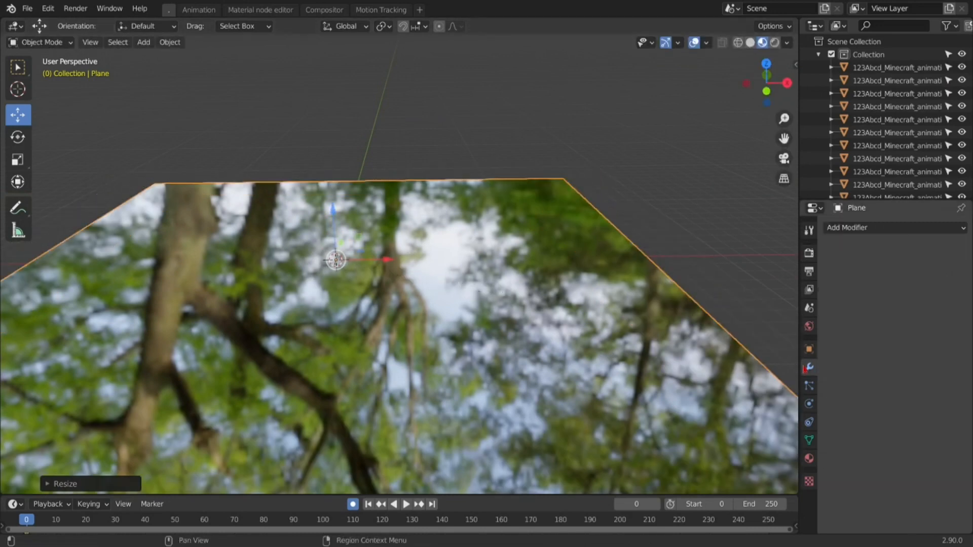
{"action": "middle_click_drag", "start_coordinate": [604, 195], "coordinate": [399, 269]}
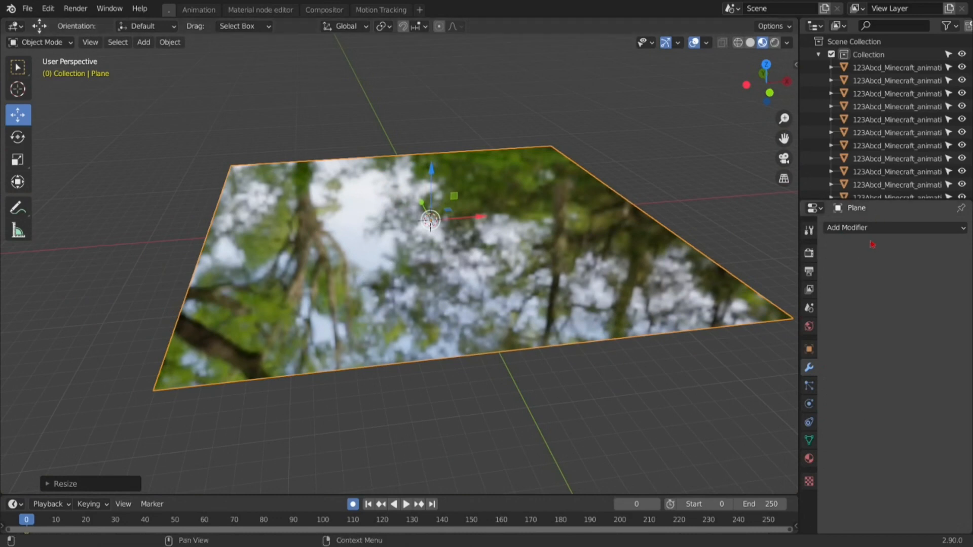
{"action": "left_click", "coordinate": [836, 230]}
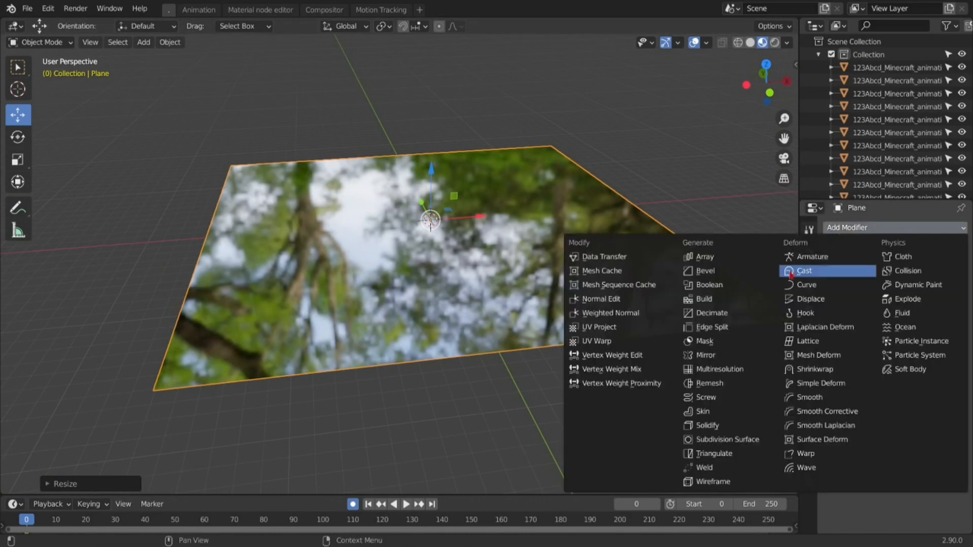
{"action": "left_click", "coordinate": [817, 299]}
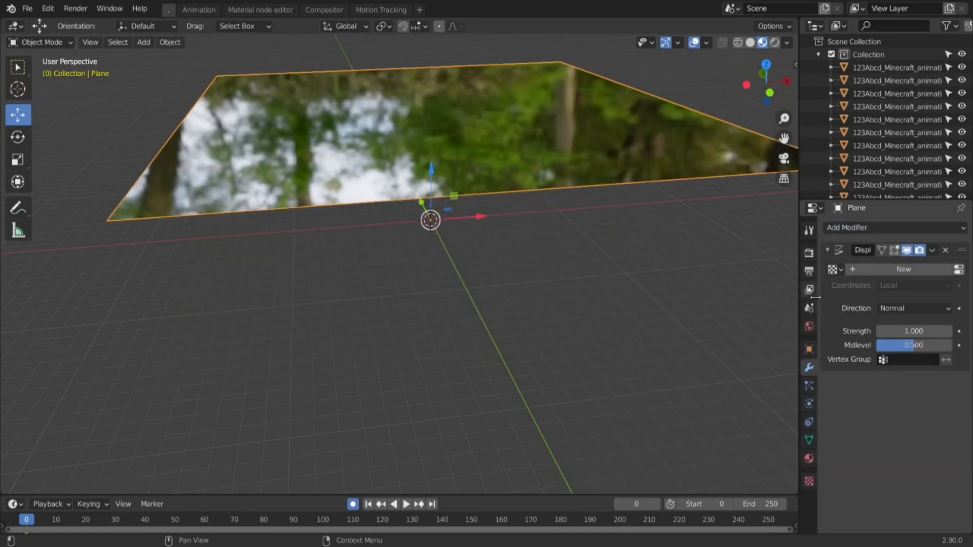
Step: Examine the displaced plane and its reflections at low and high angles from different sides
{"action": "key", "text": "shift+w"}
{"action": "right_click", "coordinate": [541, 224]}
{"action": "key", "text": "shift+grave"}
{"action": "key", "text": "w"}
{"action": "key", "text": "s"}
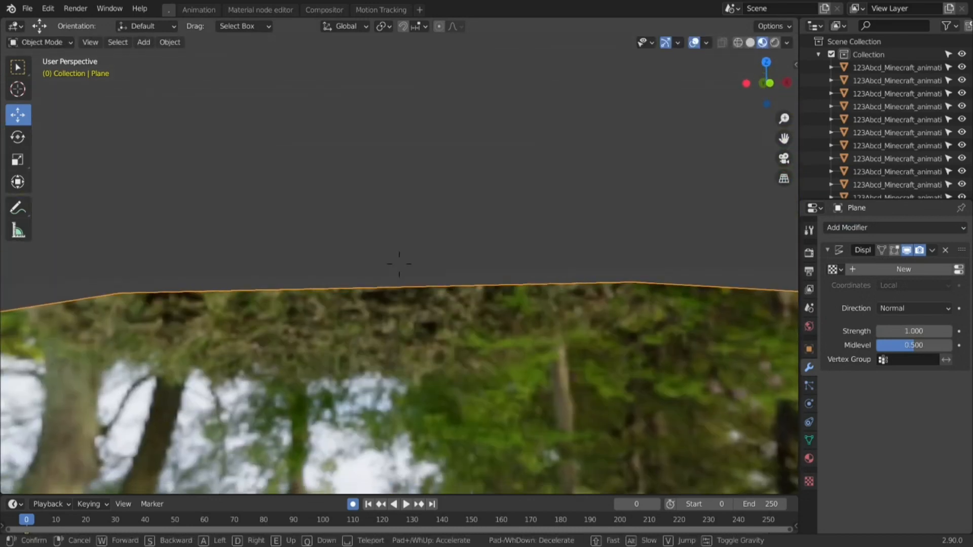
{"action": "key", "text": "d"}
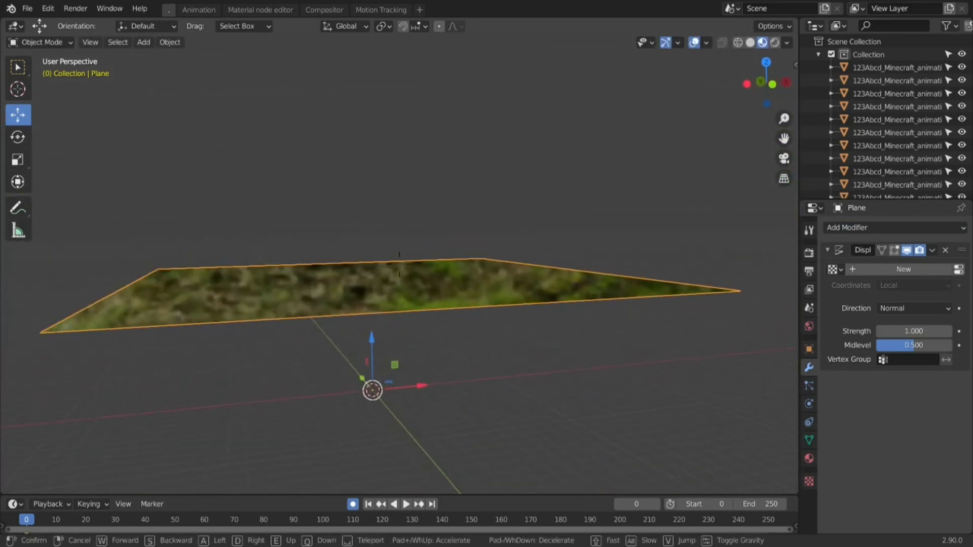
{"action": "key", "text": "w"}
{"action": "key", "text": "s"}
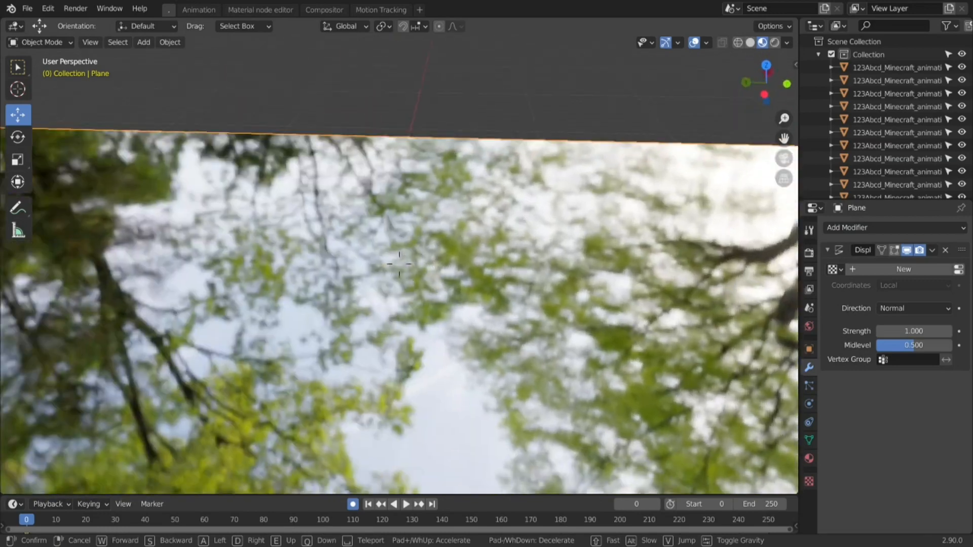
{"action": "key", "text": "w"}
{"action": "key", "text": "s"}
{"action": "key", "text": "s"}
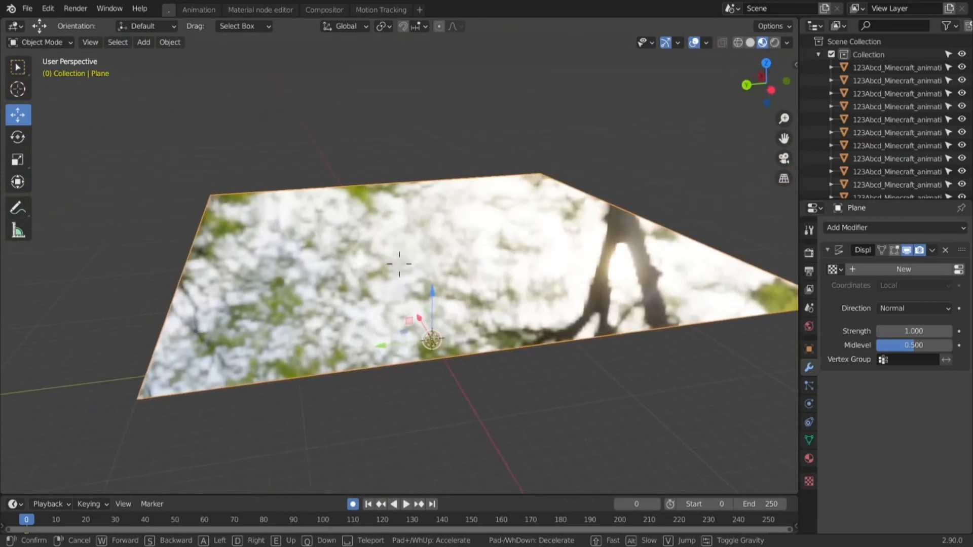
{"action": "left_click", "coordinate": [399, 264]}
Step: Create a new texture for the Displace modifier and set its type to Clouds
{"action": "left_click", "coordinate": [884, 270]}
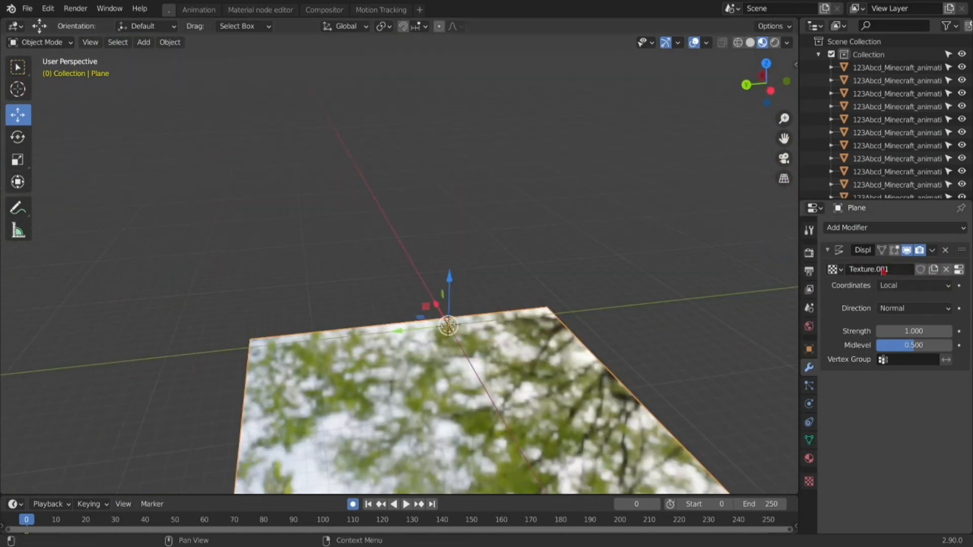
{"action": "key", "text": "shift+grave"}
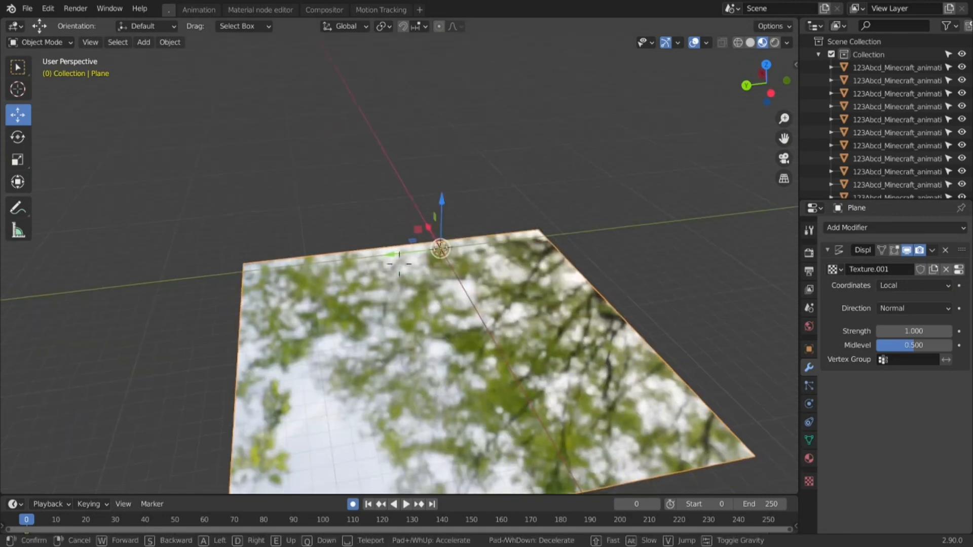
{"action": "left_click", "coordinate": [399, 264]}
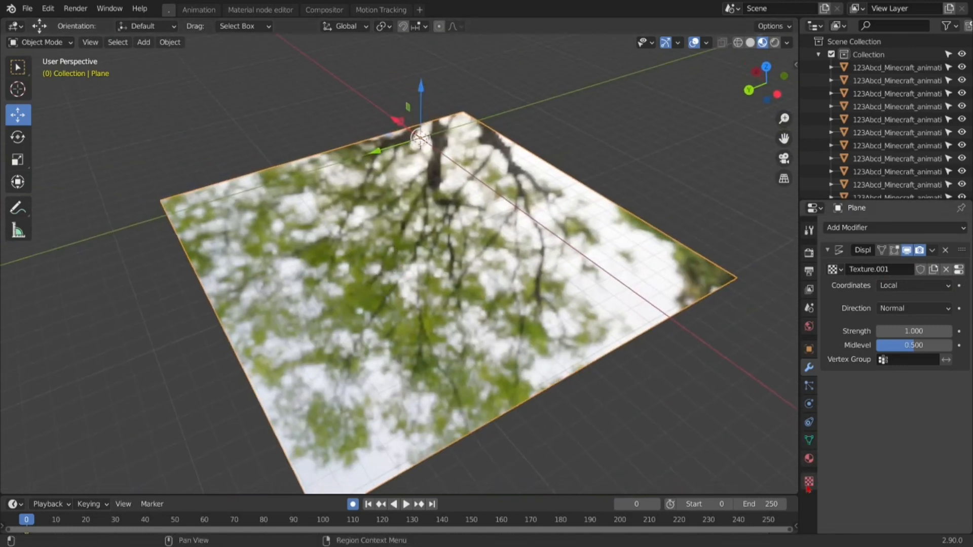
{"action": "left_click", "coordinate": [809, 482]}
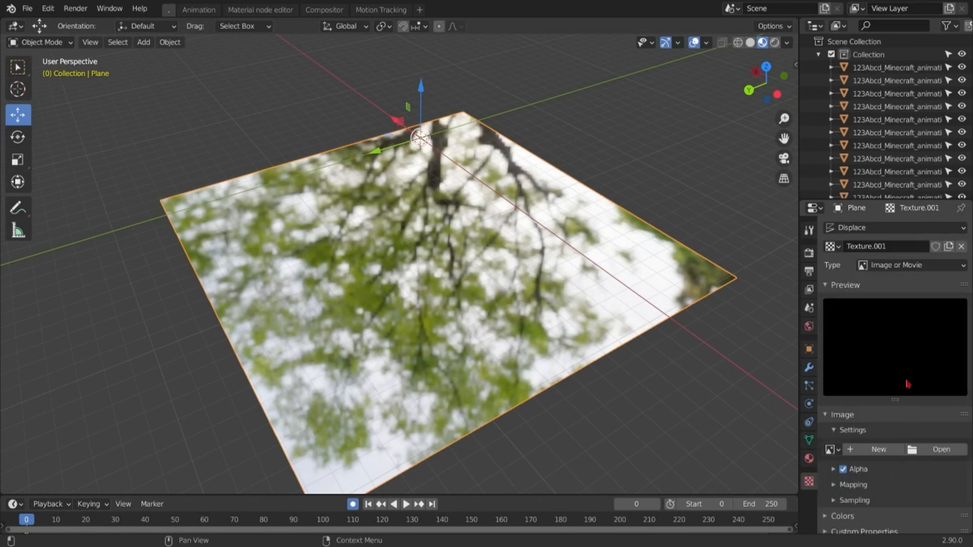
{"action": "left_click", "coordinate": [890, 268]}
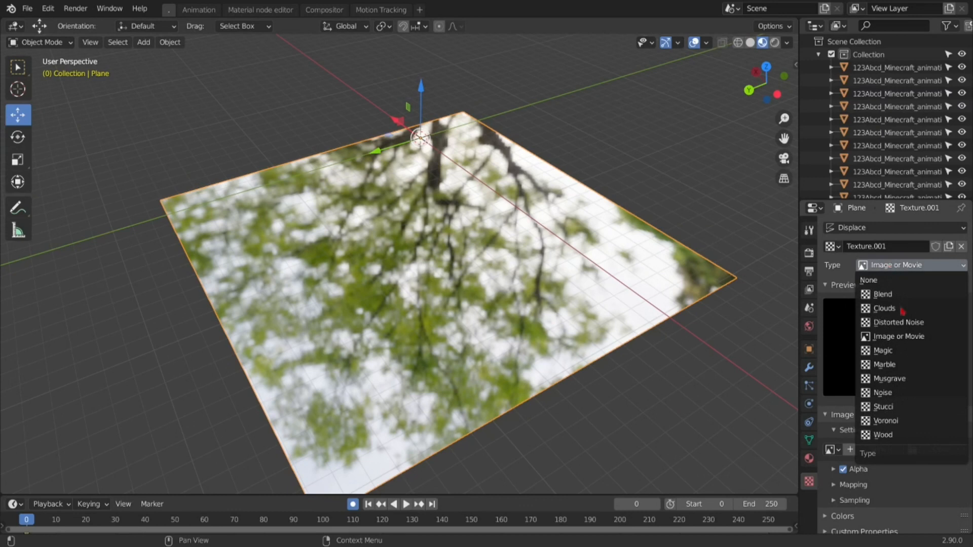
{"action": "left_click", "coordinate": [885, 308]}
Step: Try the Noise and Voronoi types for the displacement texture
{"action": "left_click", "coordinate": [894, 266]}
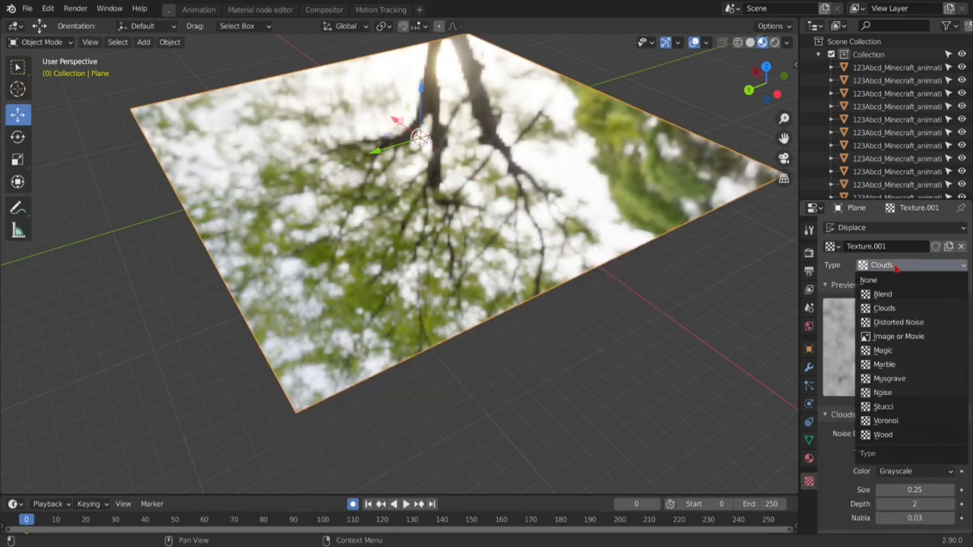
{"action": "left_click", "coordinate": [895, 399]}
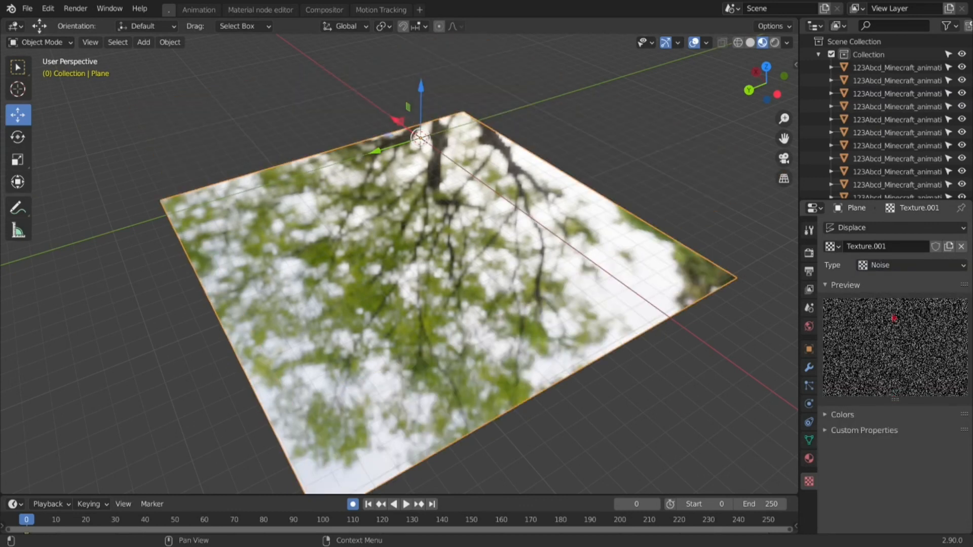
{"action": "left_click", "coordinate": [883, 269]}
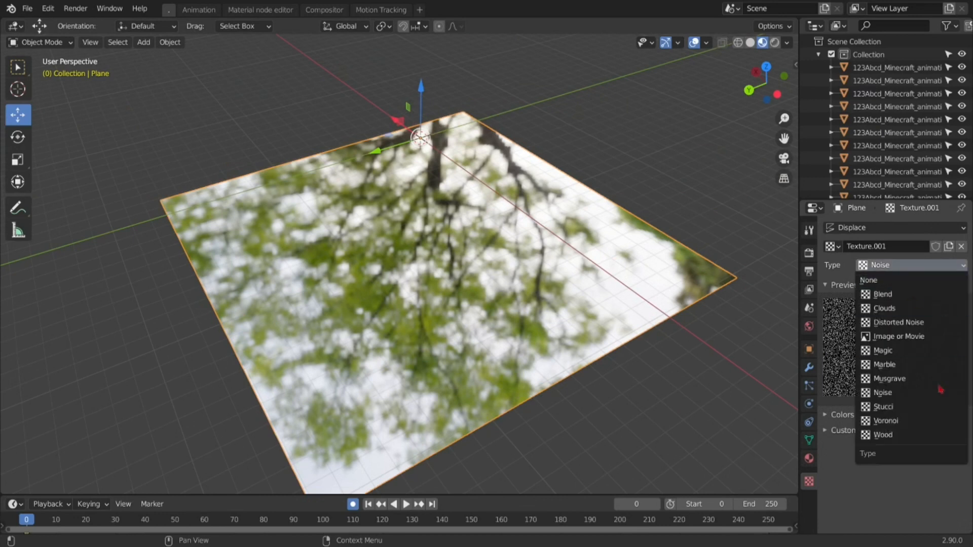
{"action": "left_click", "coordinate": [908, 421]}
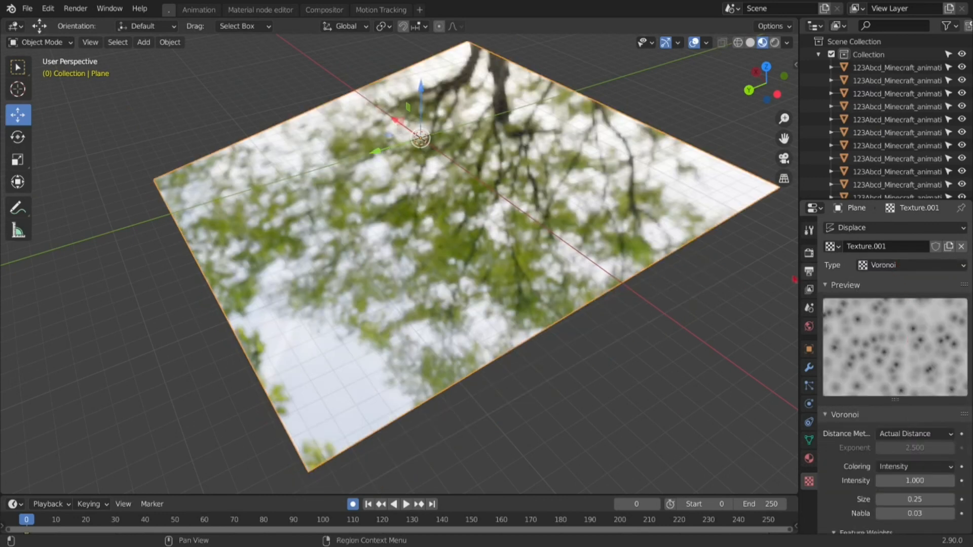
Step: Set the displacement texture's type back to Clouds and its size to 0.21
{"action": "left_click", "coordinate": [885, 266]}
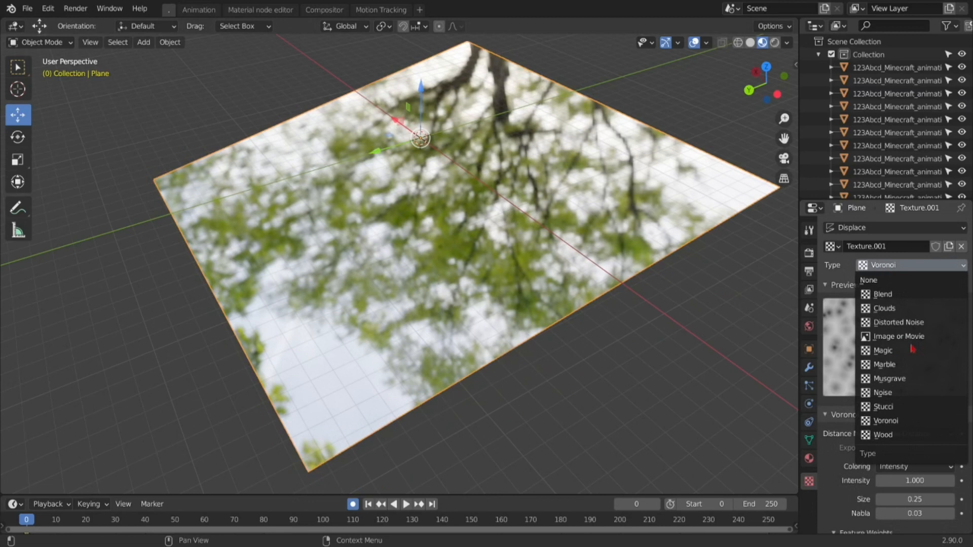
{"action": "left_click", "coordinate": [899, 313]}
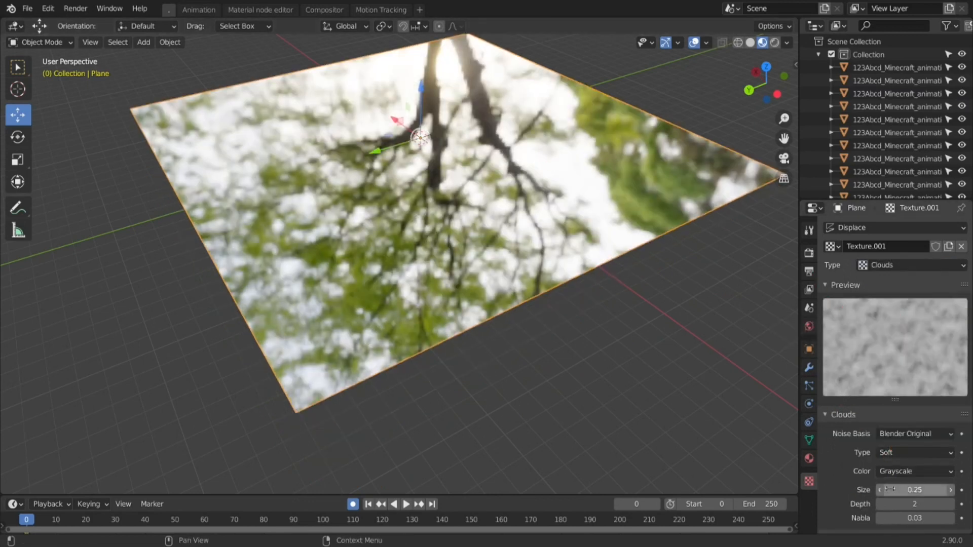
{"action": "mouse_move", "coordinate": [889, 490]}
{"action": "left_mouse_down"}
{"action": "mouse_move", "coordinate": [915, 489]}
{"action": "mouse_move", "coordinate": [886, 489]}
{"action": "left_mouse_up"}
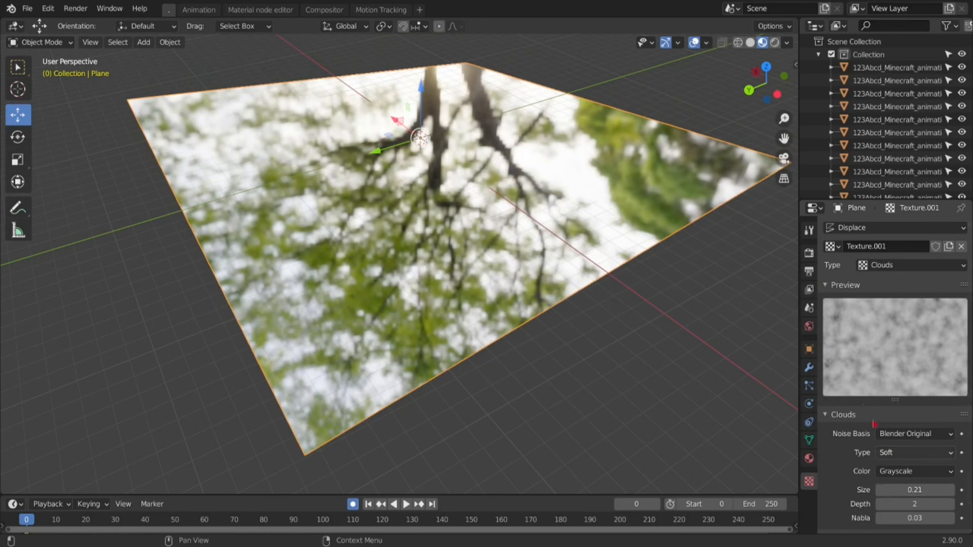
Step: Set the Displace modifier's texture coordinates to Global and look over its direction options
{"action": "left_click", "coordinate": [809, 370]}
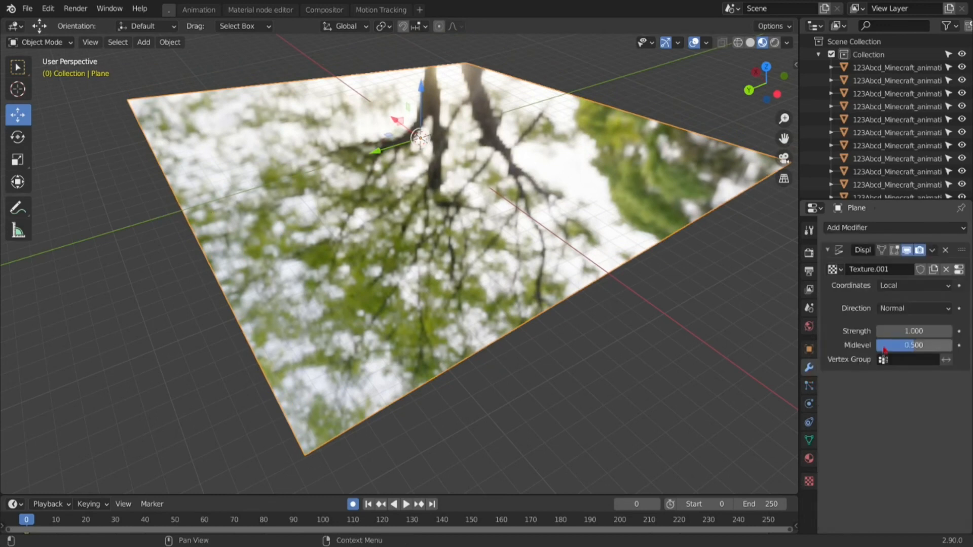
{"action": "left_click", "coordinate": [889, 284]}
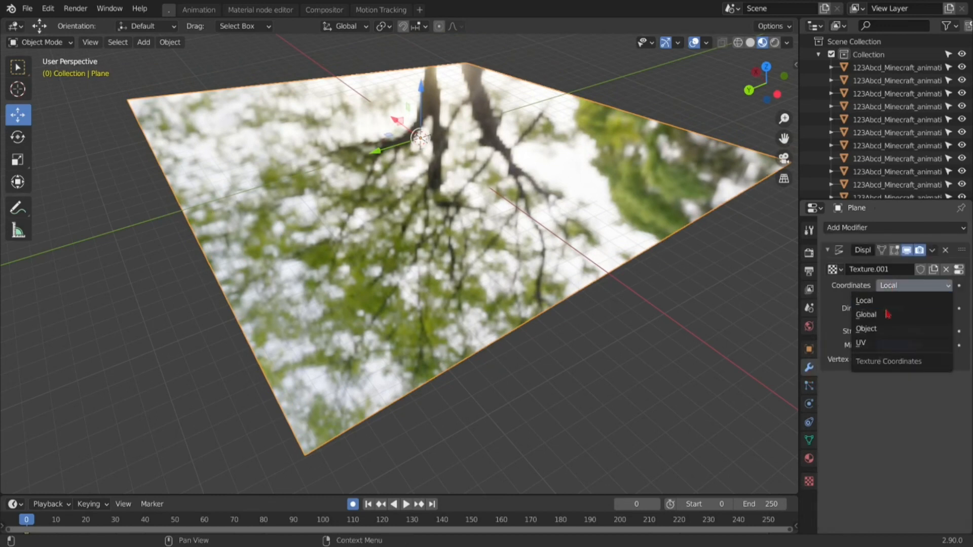
{"action": "left_click", "coordinate": [887, 314]}
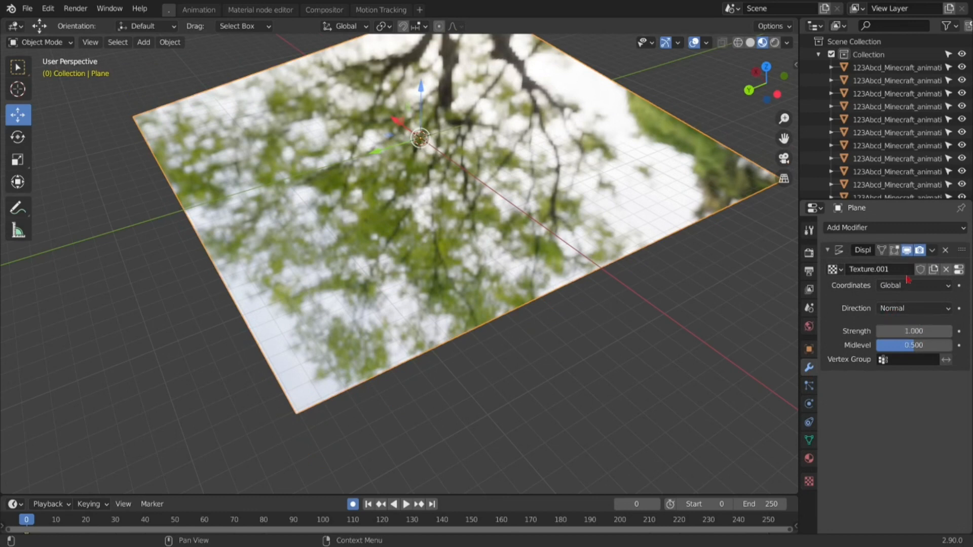
{"action": "left_click", "coordinate": [901, 310]}
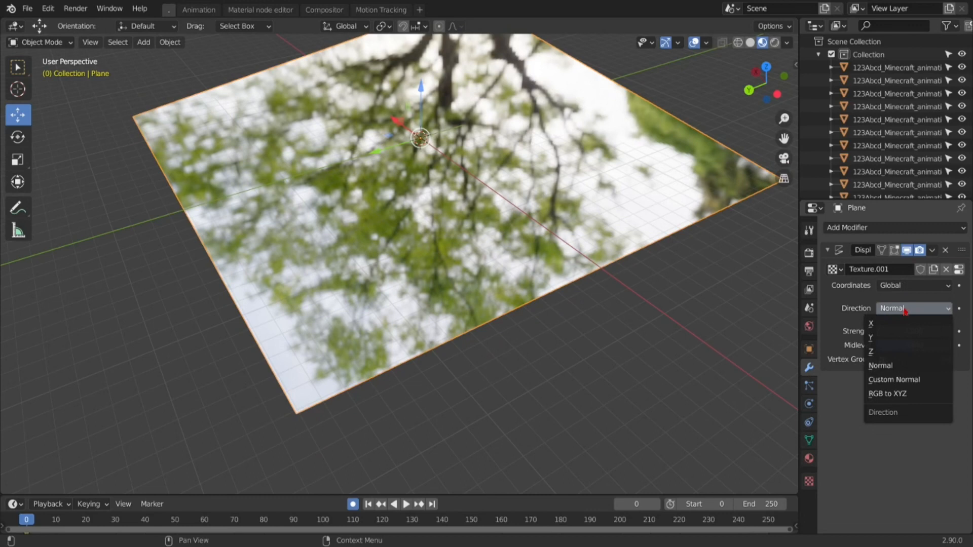
{"action": "left_click", "coordinate": [901, 302]}
Step: Add an Empty to the scene and move it away from the plane to about Y 21.9 m, Z 6.68 m
{"action": "left_click", "coordinate": [144, 42]}
{"action": "left_click", "coordinate": [144, 42]}
{"action": "left_click", "coordinate": [147, 45]}
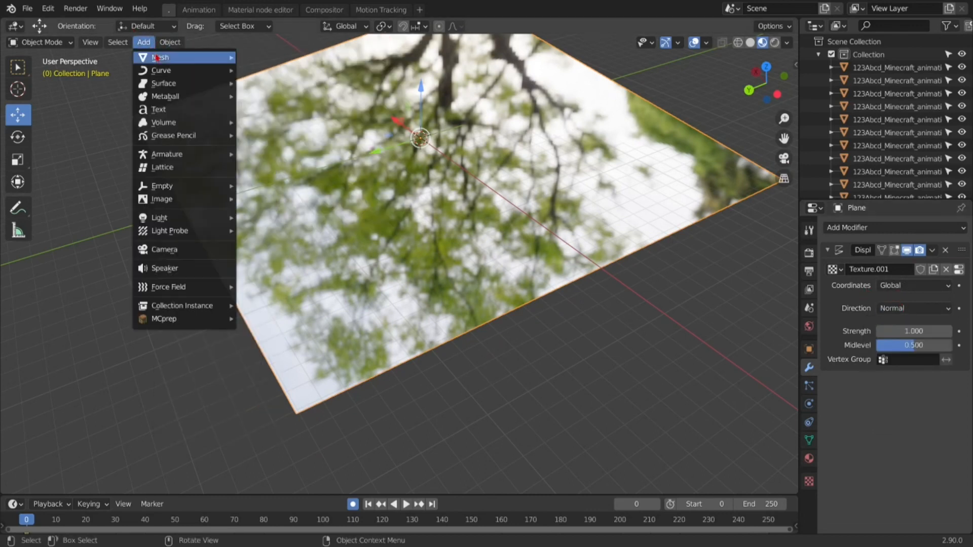
{"action": "mouse_move", "coordinate": [157, 58]}
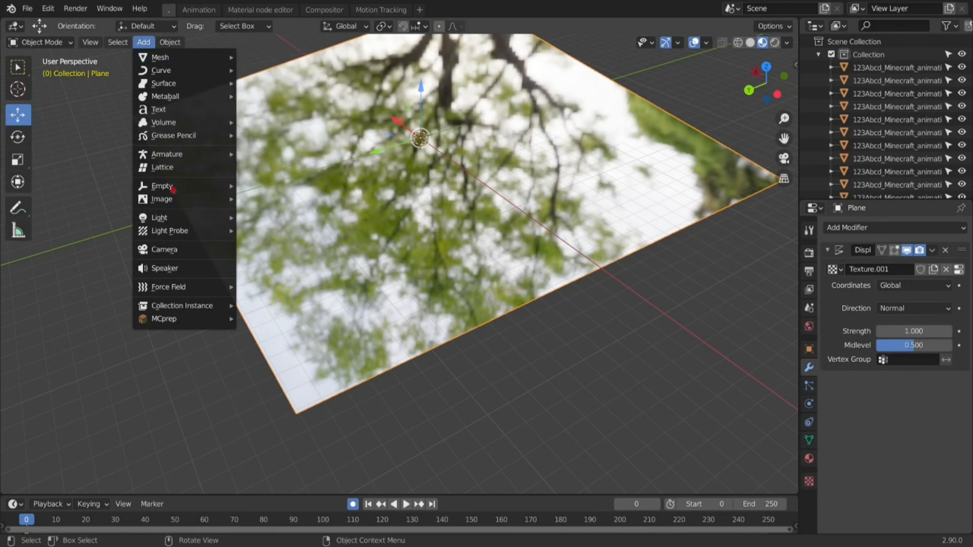
{"action": "mouse_move", "coordinate": [172, 190]}
{"action": "left_click", "coordinate": [255, 186]}
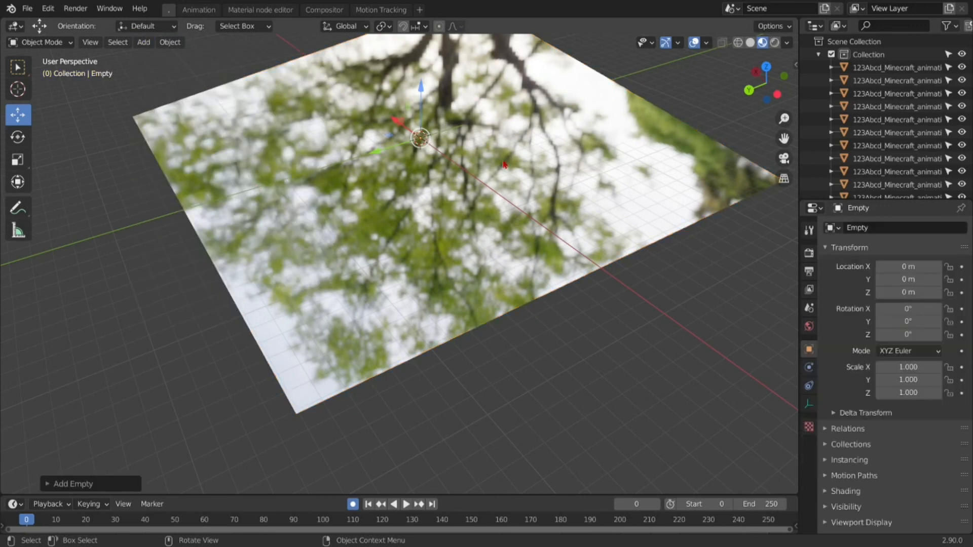
{"action": "left_click_drag", "start_coordinate": [401, 124], "coordinate": [4, 112]}
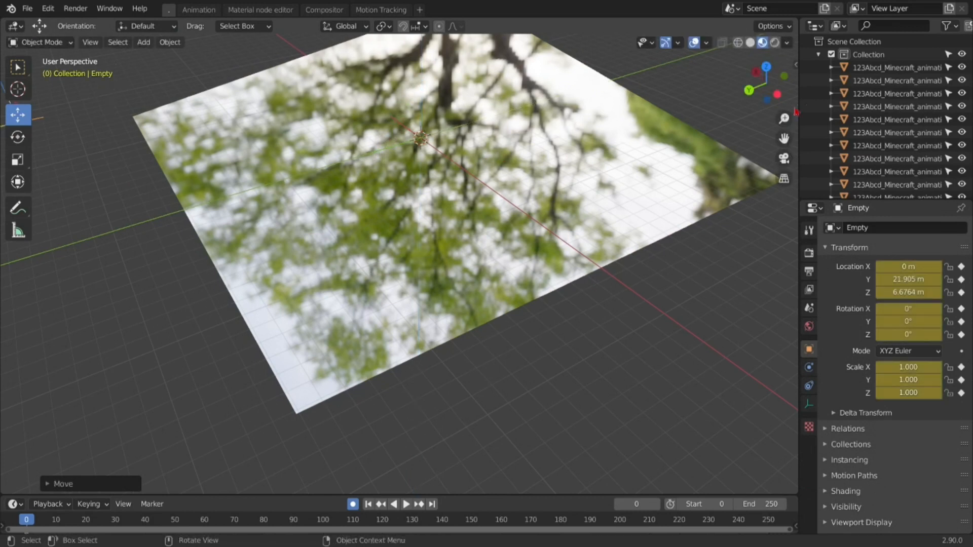
Step: Set the plane's Displace modifier to use Object texture coordinates with the Empty as the reference object
{"action": "left_click", "coordinate": [810, 370]}
{"action": "left_click", "coordinate": [552, 252]}
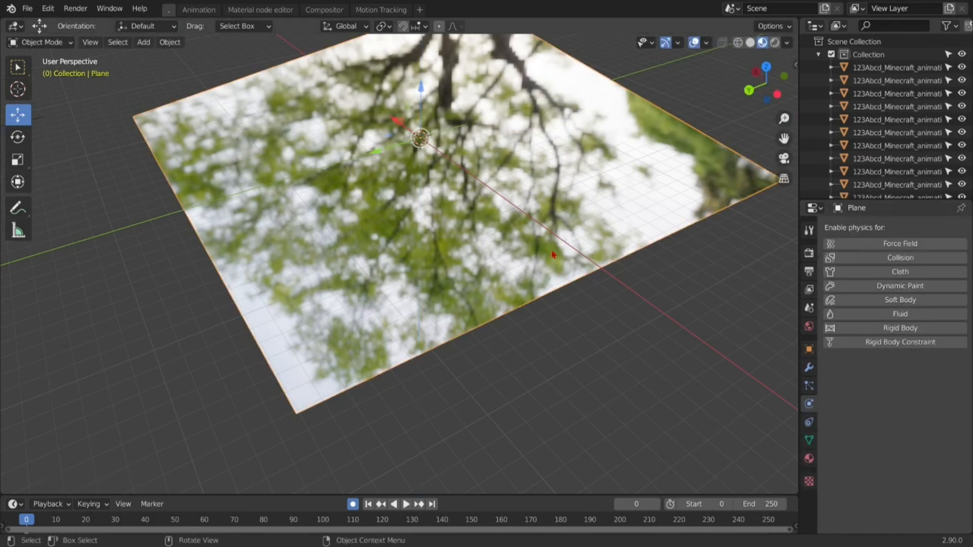
{"action": "left_click", "coordinate": [809, 369]}
{"action": "middle_click_drag", "start_coordinate": [563, 304], "coordinate": [533, 290]}
{"action": "middle_click_drag", "start_coordinate": [533, 290], "coordinate": [675, 398], "text": "shift"}
{"action": "scroll", "coordinate": [676, 398], "scroll_direction": "down", "scroll_amount": 1}
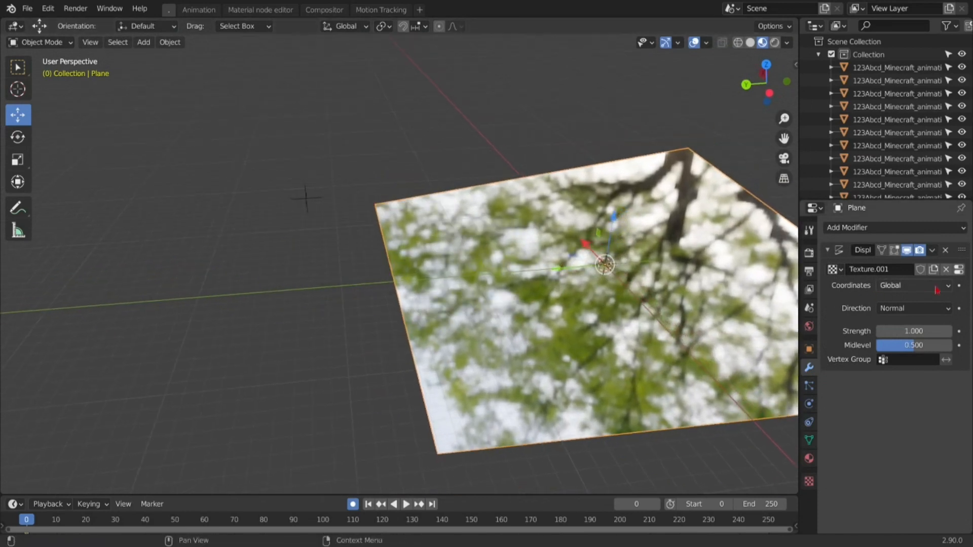
{"action": "left_click", "coordinate": [937, 288]}
{"action": "left_click", "coordinate": [881, 332]}
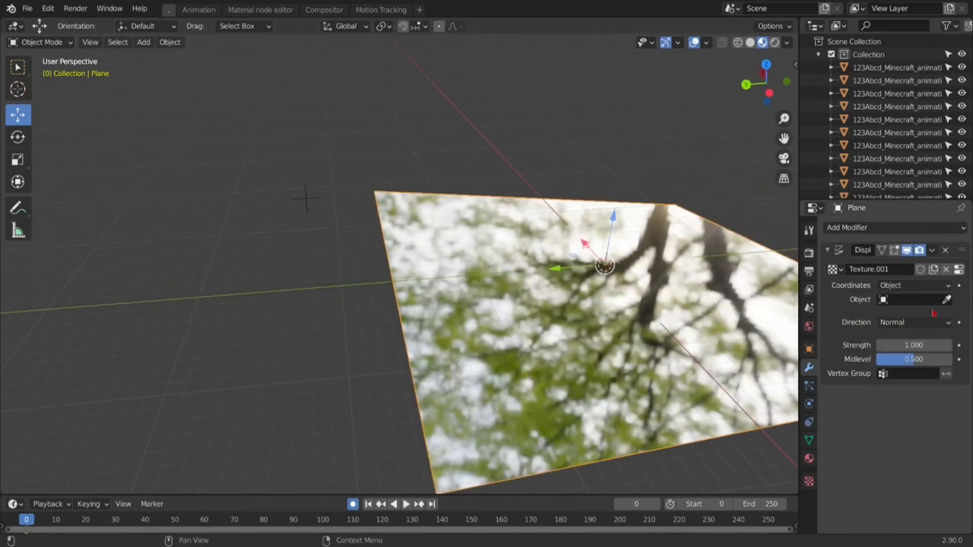
{"action": "left_click", "coordinate": [318, 194]}
Step: Select the Empty and move it through the space beyond the plane to shift the plane's displacement
{"action": "left_click", "coordinate": [309, 198]}
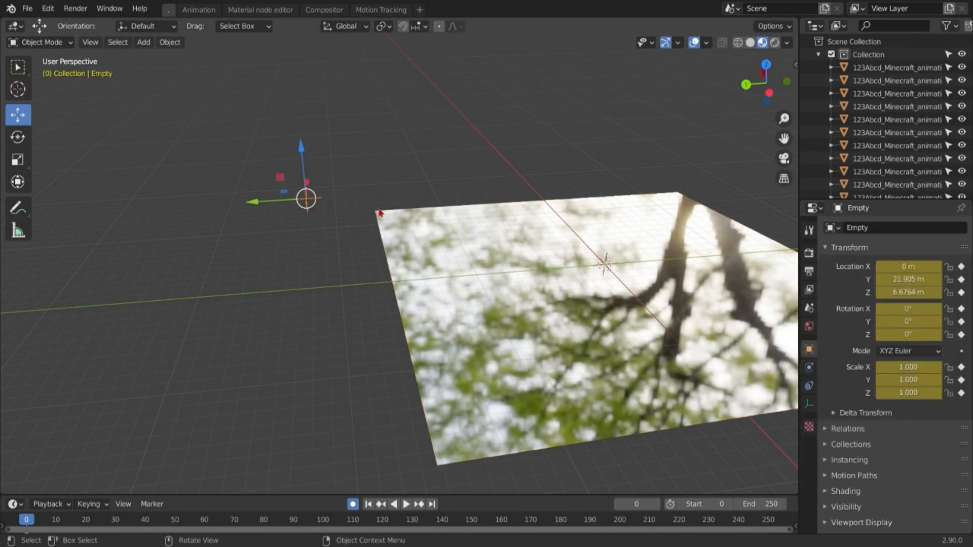
{"action": "key", "text": "g"}
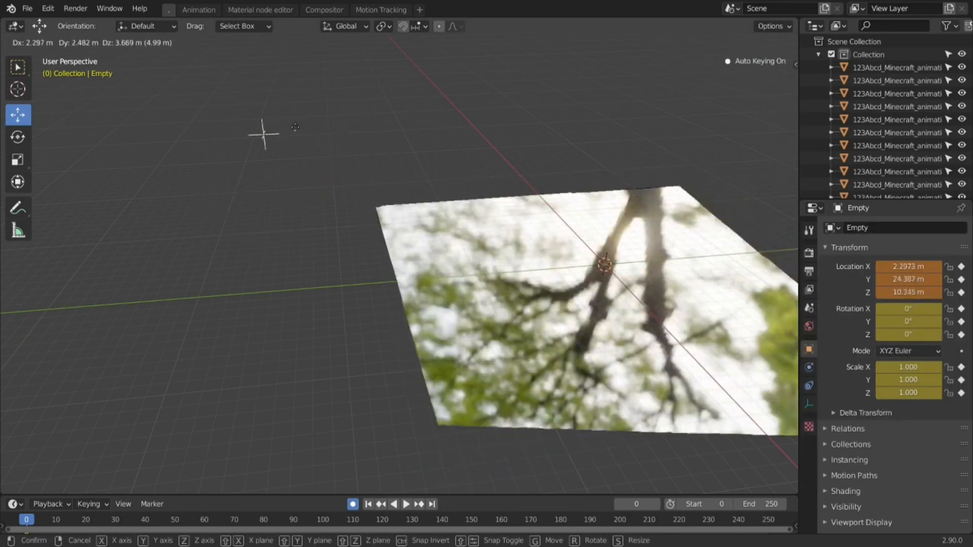
{"action": "left_click", "coordinate": [259, 189]}
Step: Examine the displaced plane's mesh grid in Edit Mode and return to Object Mode
{"action": "left_click", "coordinate": [510, 276]}
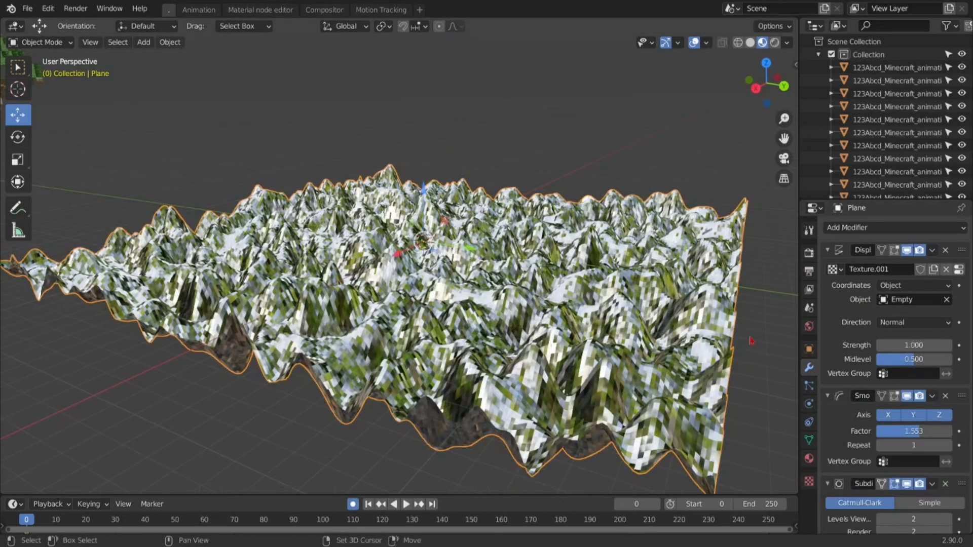
{"action": "middle_click_drag", "start_coordinate": [751, 341], "coordinate": [563, 203]}
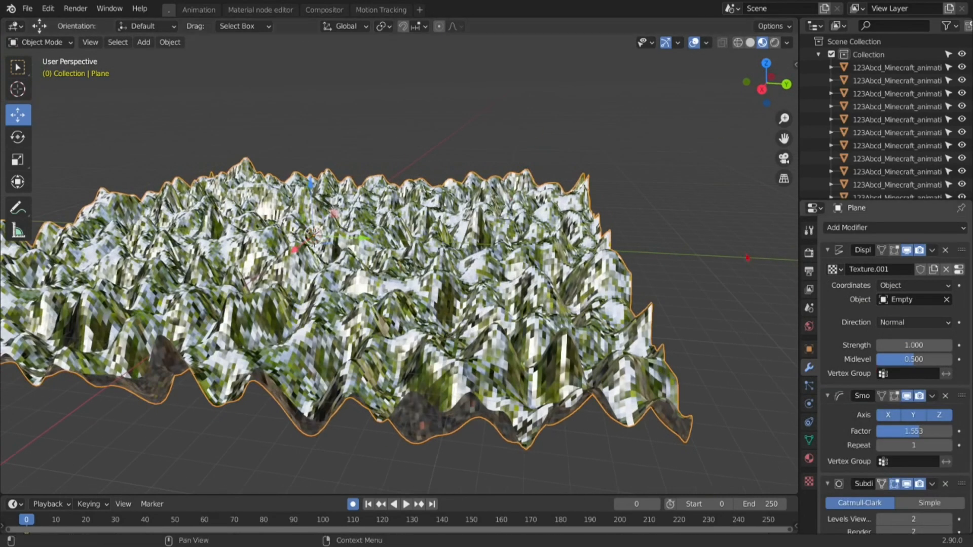
{"action": "key", "text": "Tab"}
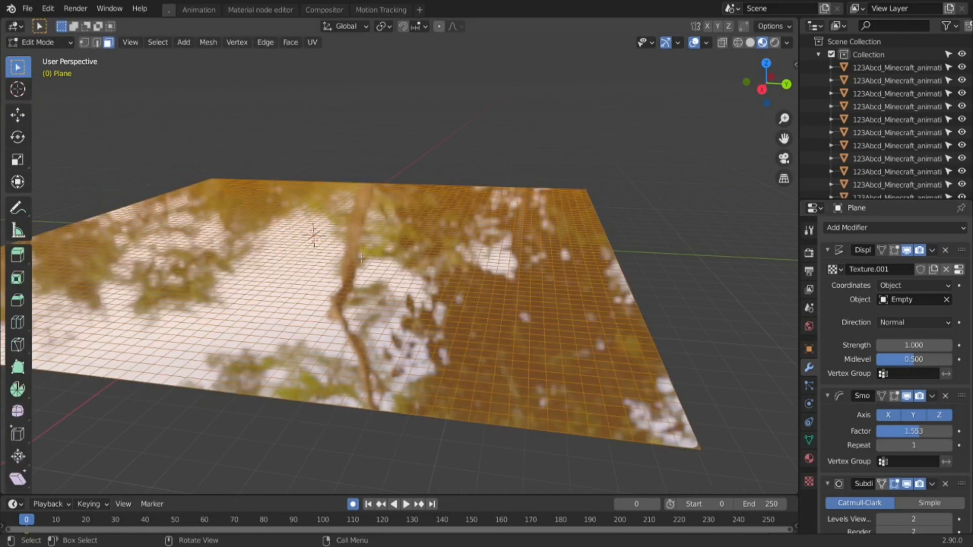
{"action": "right_click", "coordinate": [350, 259]}
{"action": "left_click", "coordinate": [322, 276]}
{"action": "key", "text": "Tab"}
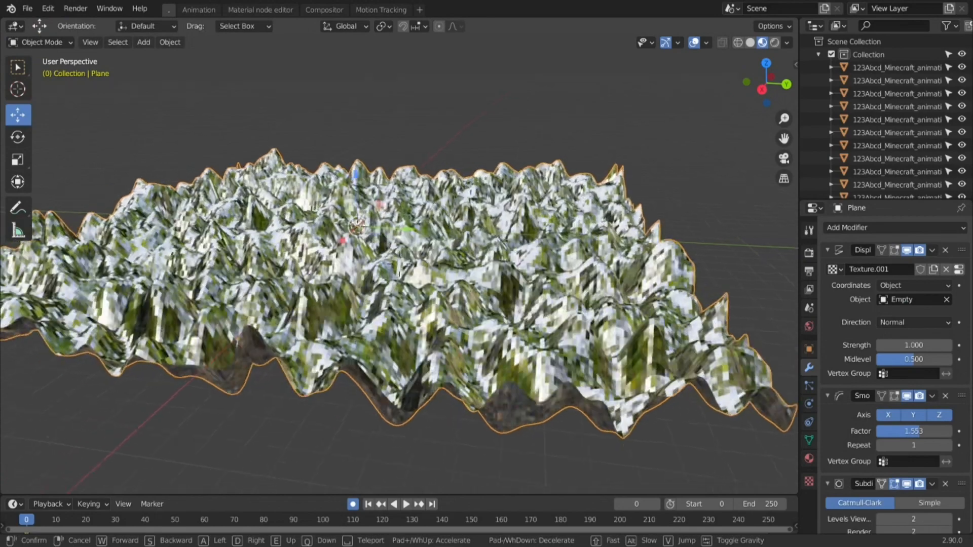
Step: Set the plane's Smooth modifier factor to 1.684
{"action": "key", "text": "shift+grave"}
{"action": "key", "text": "Escape"}
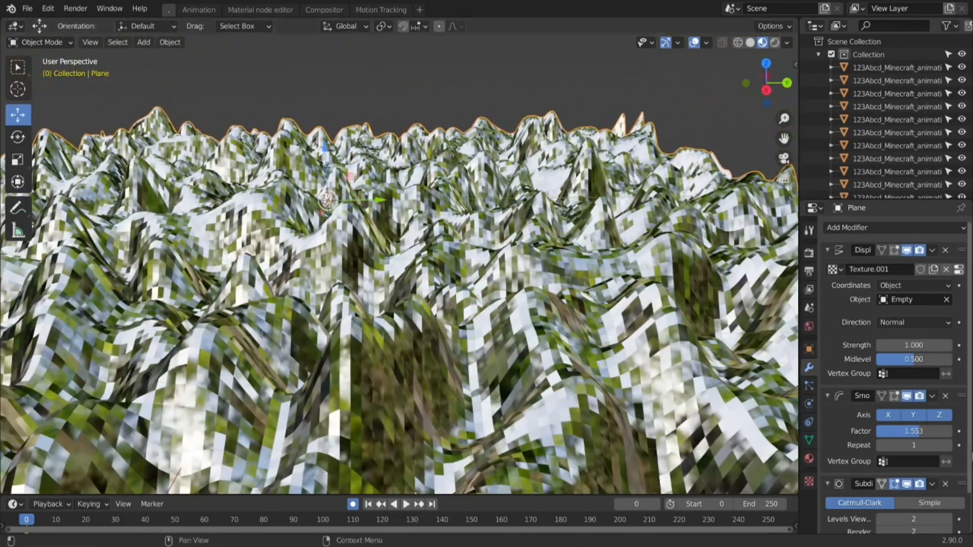
{"action": "scroll", "coordinate": [868, 376], "scroll_direction": "down", "scroll_amount": 2}
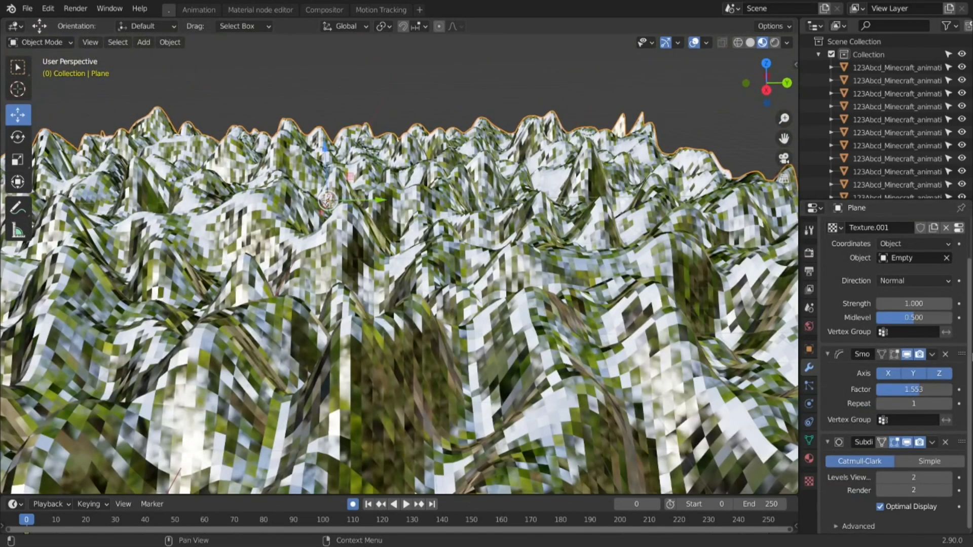
{"action": "left_click_drag", "start_coordinate": [913, 390], "coordinate": [910, 389]}
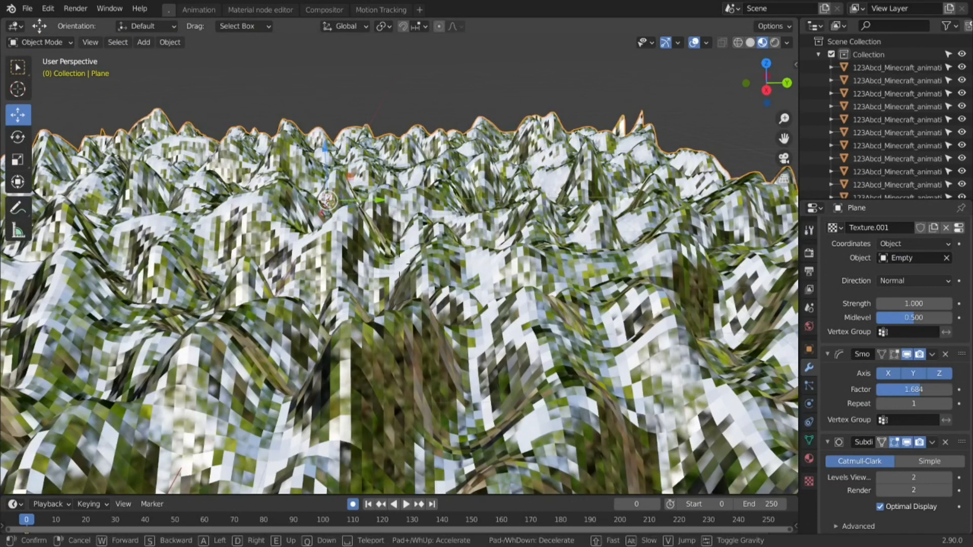
Step: Apply smooth shading to the displaced plane
{"action": "right_click", "coordinate": [402, 267]}
{"action": "left_click", "coordinate": [401, 267]}
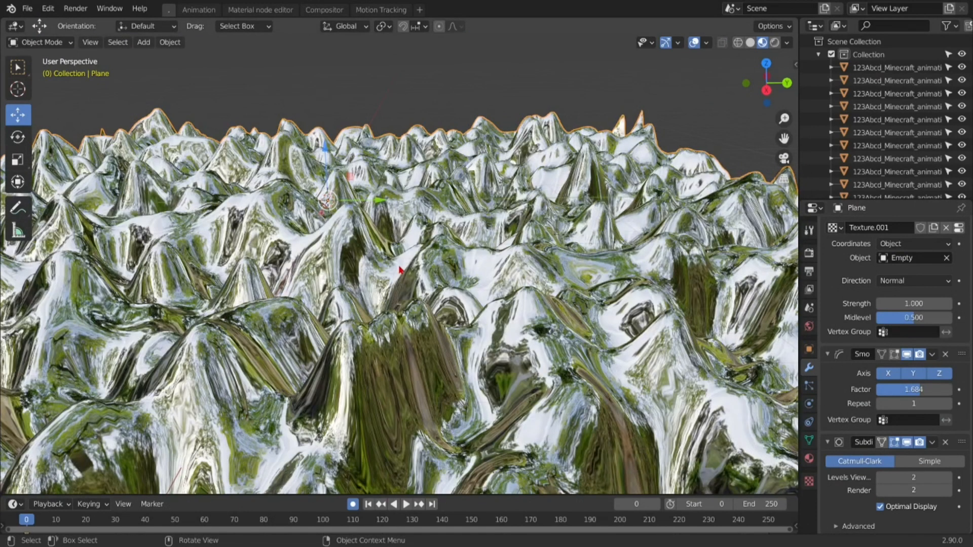
{"action": "key", "text": "shift+grave"}
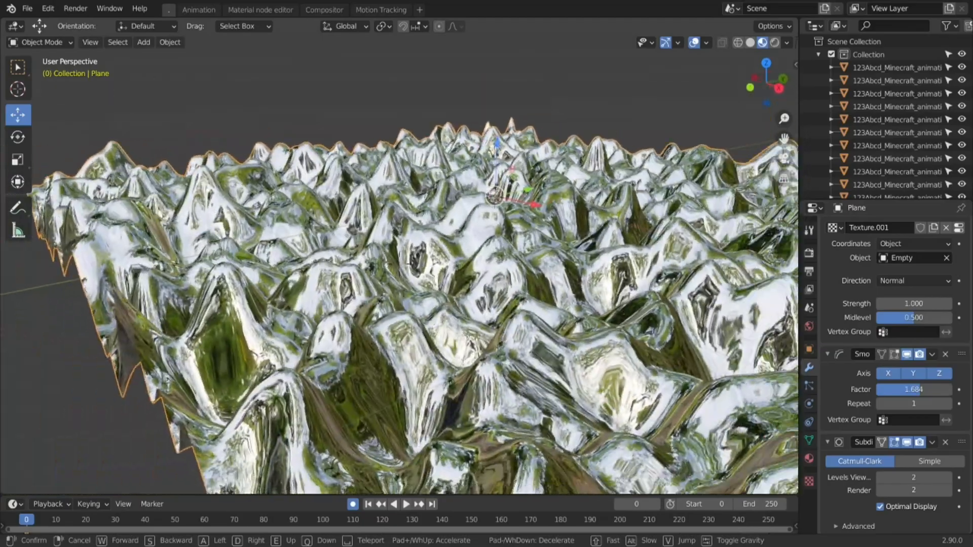
{"action": "left_click", "coordinate": [400, 266]}
{"action": "right_click", "coordinate": [400, 267]}
{"action": "left_click", "coordinate": [399, 267]}
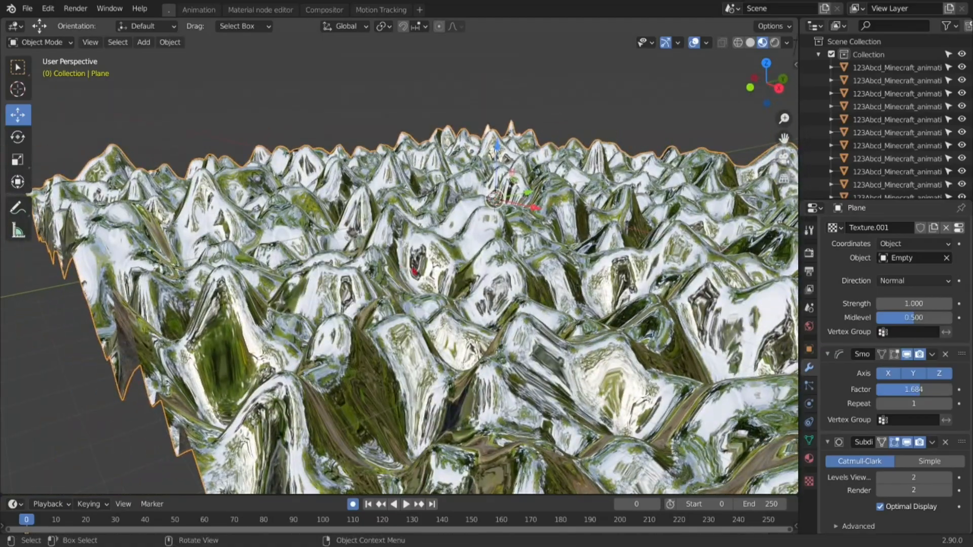
Step: Set the plane's Clouds displacement texture to a depth of 24 and a nabla of 0.01
{"action": "key", "text": "shift+grave"}
{"action": "key", "text": "w"}
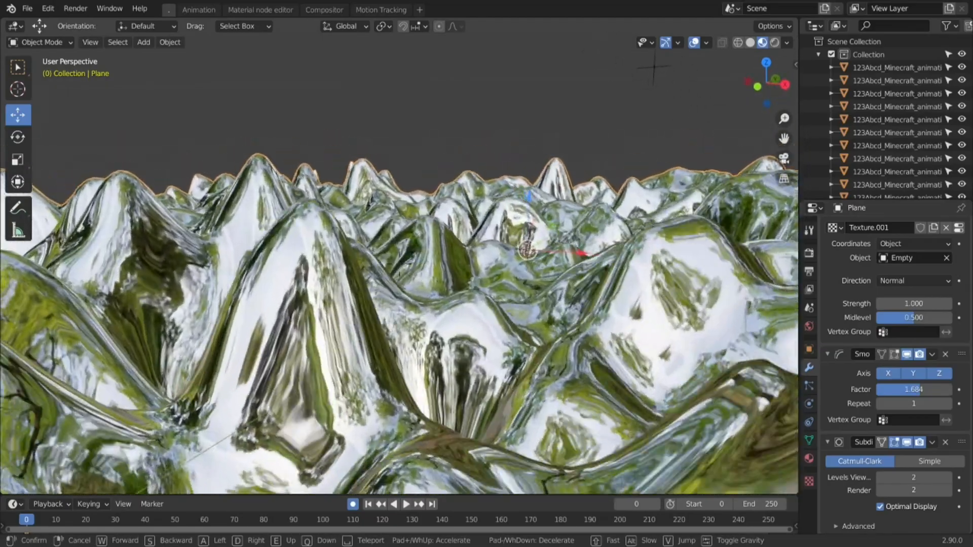
{"action": "key", "text": "s"}
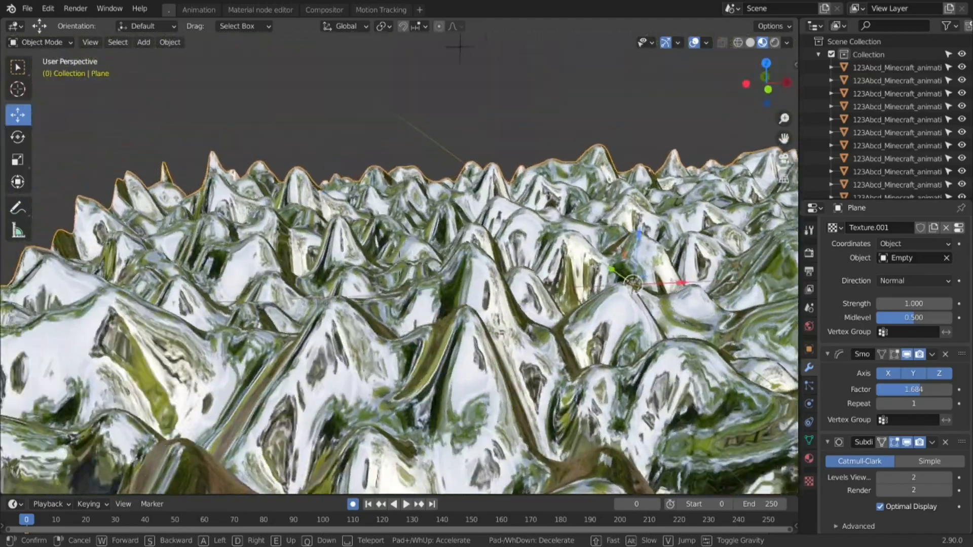
{"action": "left_click", "coordinate": [467, 61]}
{"action": "left_click", "coordinate": [809, 482]}
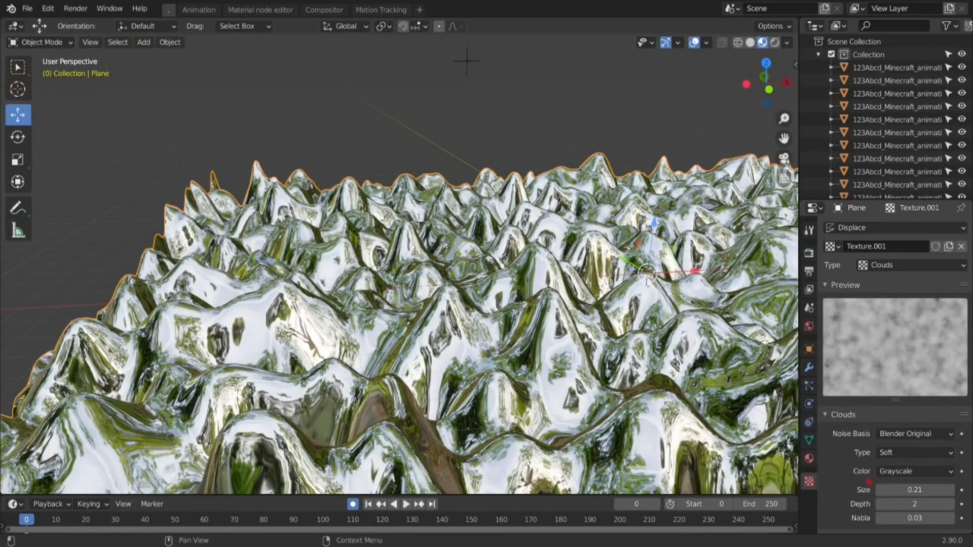
{"action": "scroll", "coordinate": [912, 471], "scroll_direction": "down", "scroll_amount": 1}
{"action": "mouse_move", "coordinate": [927, 478]}
{"action": "left_mouse_down"}
{"action": "mouse_move", "coordinate": [912, 478]}
{"action": "mouse_move", "coordinate": [943, 477]}
{"action": "left_mouse_up"}
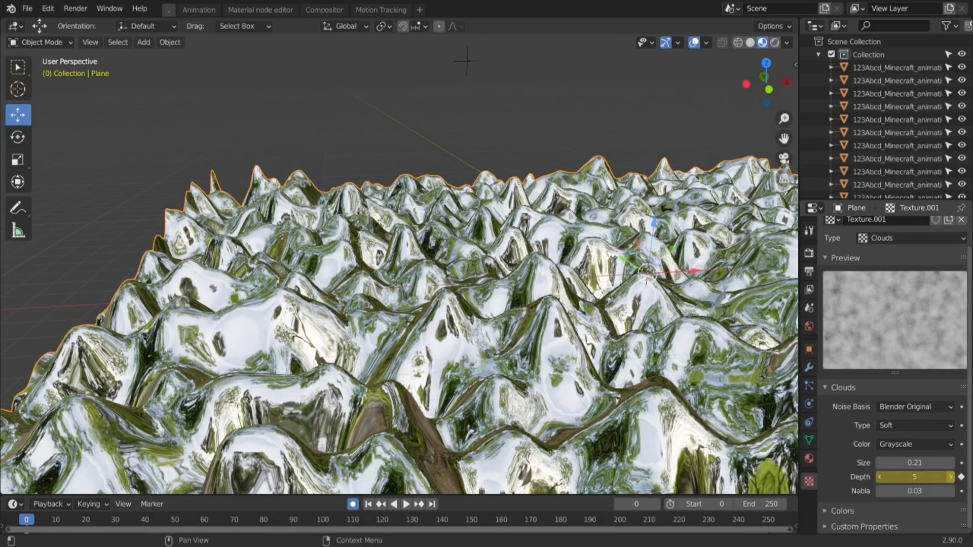
{"action": "left_click", "coordinate": [950, 477]}
{"action": "mouse_move", "coordinate": [914, 476]}
{"action": "left_mouse_down"}
{"action": "mouse_move", "coordinate": [960, 477]}
{"action": "mouse_move", "coordinate": [918, 477]}
{"action": "mouse_move", "coordinate": [920, 491]}
{"action": "mouse_move", "coordinate": [909, 491]}
{"action": "left_mouse_up"}
Step: Try a size of 1.80 for the plane's Clouds displacement texture
{"action": "key", "text": "shift+grave"}
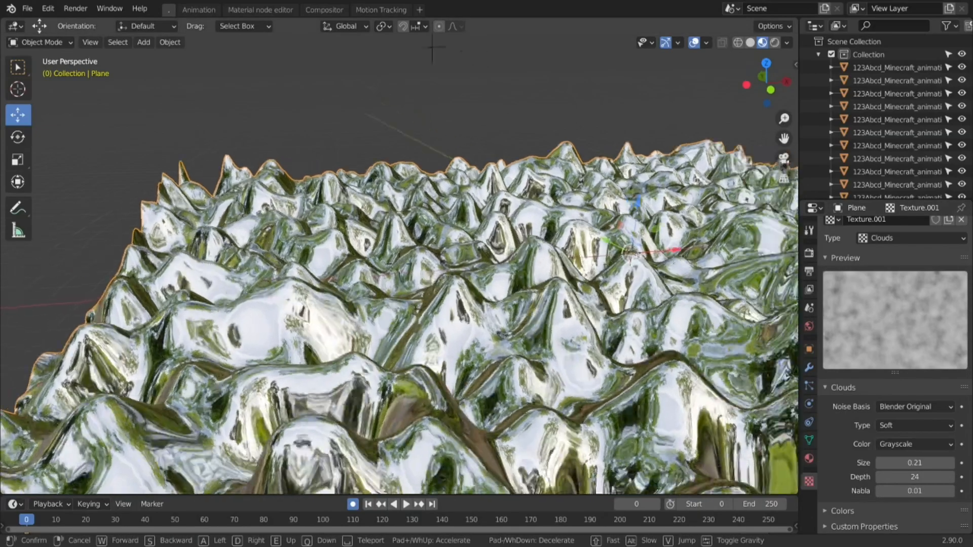
{"action": "key", "text": "w"}
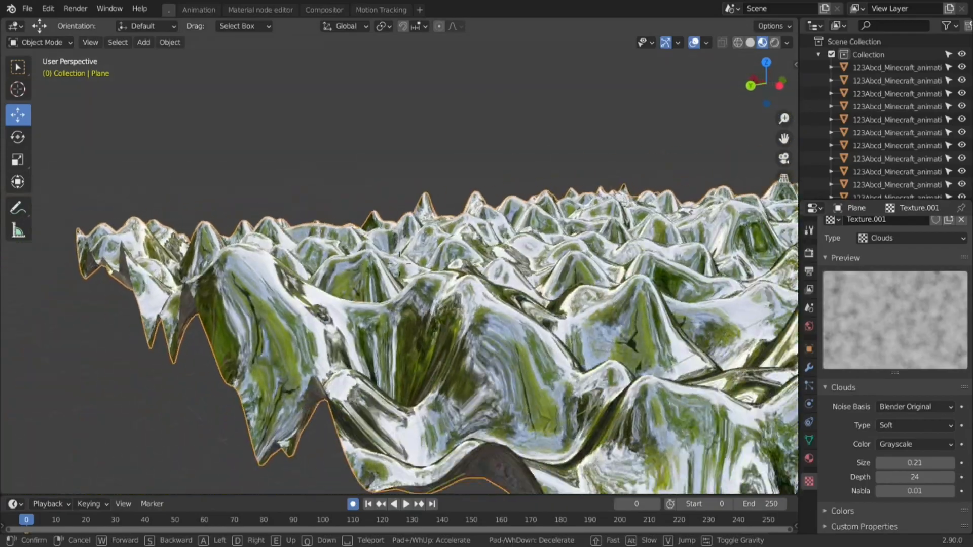
{"action": "key", "text": "Escape"}
{"action": "left_click_drag", "start_coordinate": [915, 463], "coordinate": [948, 463]}
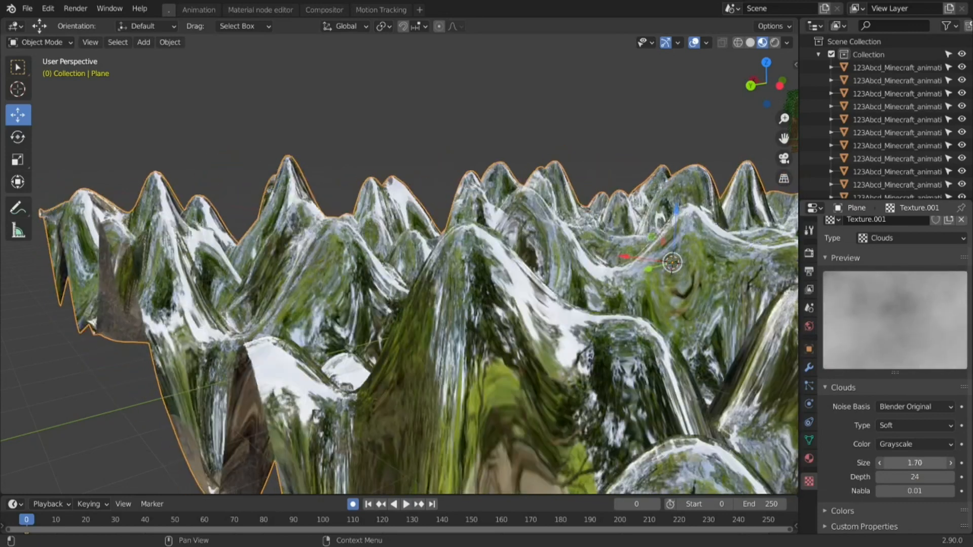
{"action": "left_click", "coordinate": [951, 464]}
Step: Inspect the large waves up close and reduce the Clouds texture's size to 0.000
{"action": "key", "text": "shift+grave"}
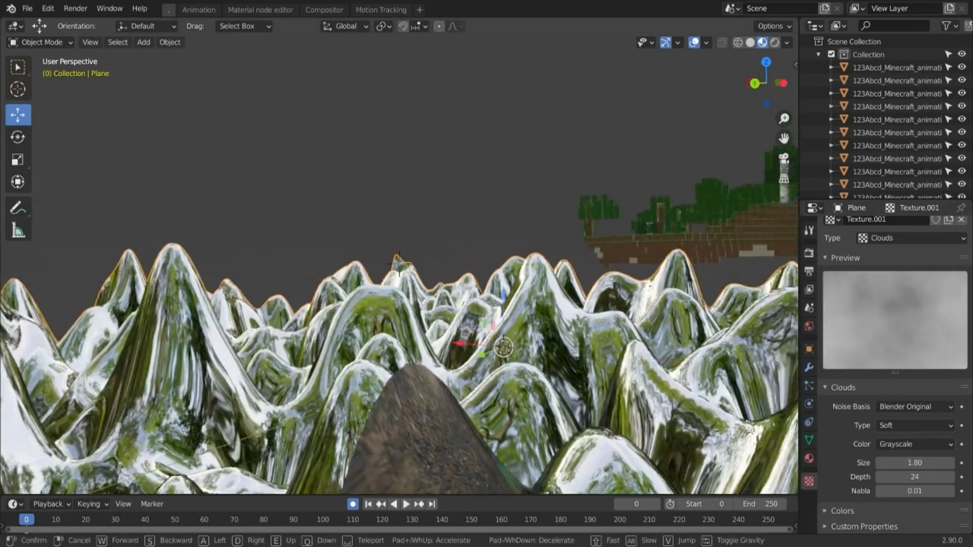
{"action": "key", "text": "s"}
{"action": "key", "text": "w"}
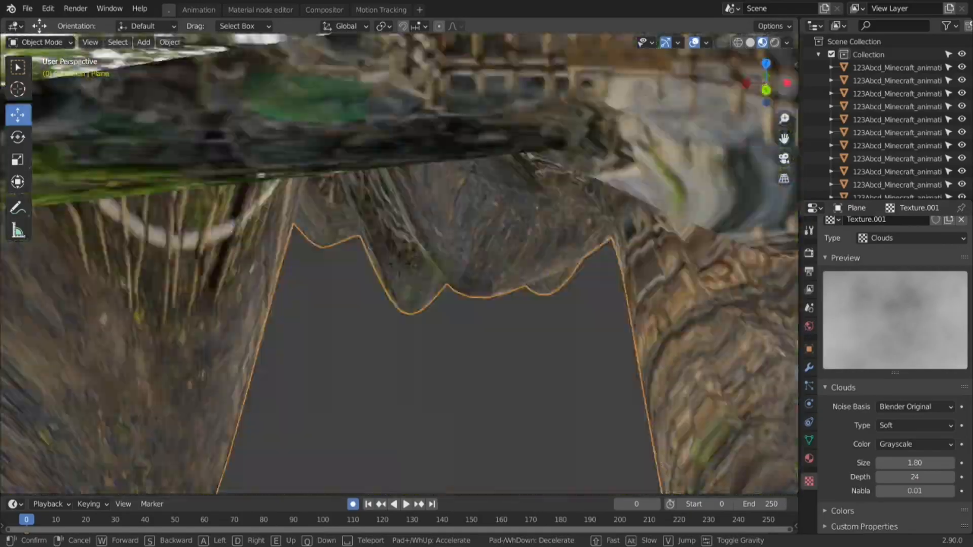
{"action": "key", "text": "s"}
{"action": "key", "text": "w"}
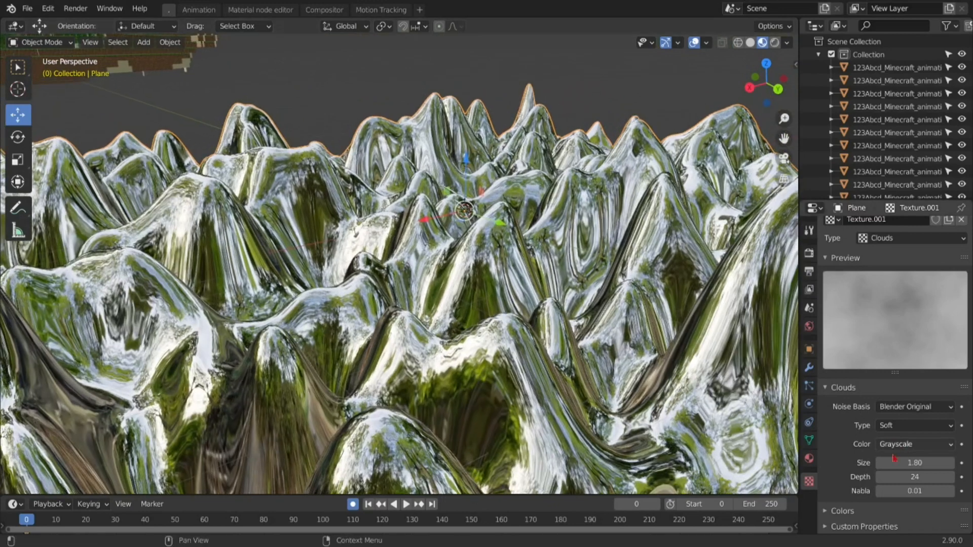
{"action": "mouse_move", "coordinate": [885, 463]}
{"action": "left_mouse_down"}
{"action": "mouse_move", "coordinate": [932, 463]}
{"action": "mouse_move", "coordinate": [902, 463]}
{"action": "left_mouse_up"}
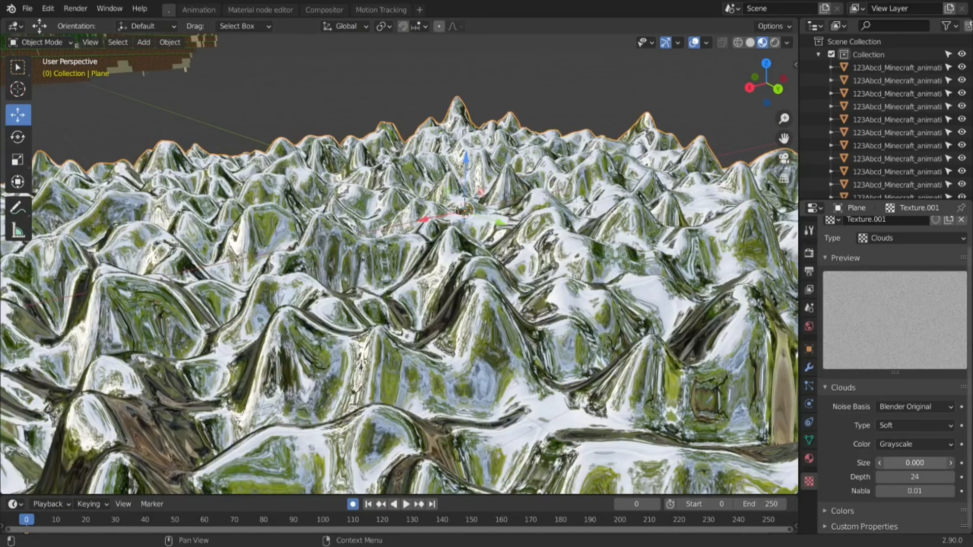
Step: Move the Empty toward the plane and then partway back out to make the wave pattern shift
{"action": "key", "text": "shift+grave"}
{"action": "key", "text": "a"}
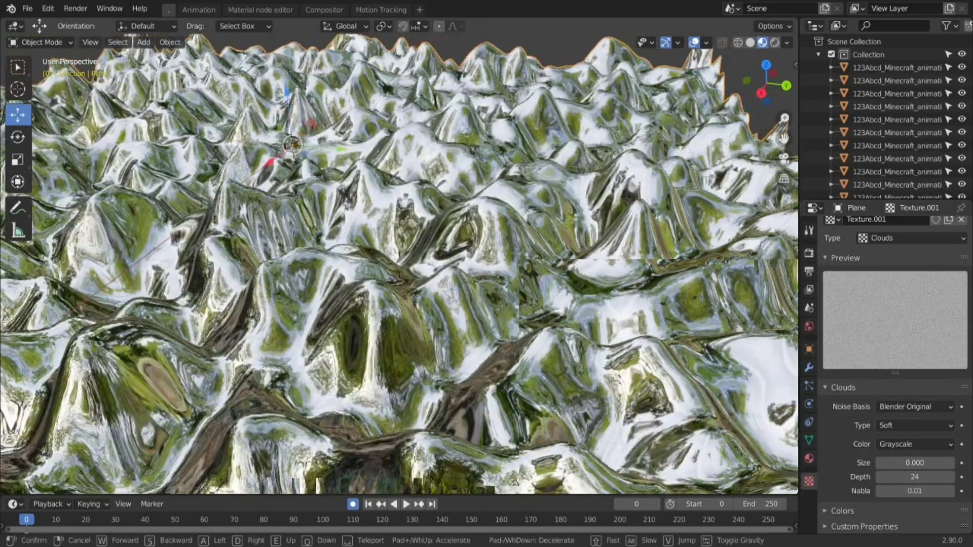
{"action": "key", "text": "s"}
{"action": "left_click", "coordinate": [401, 268]}
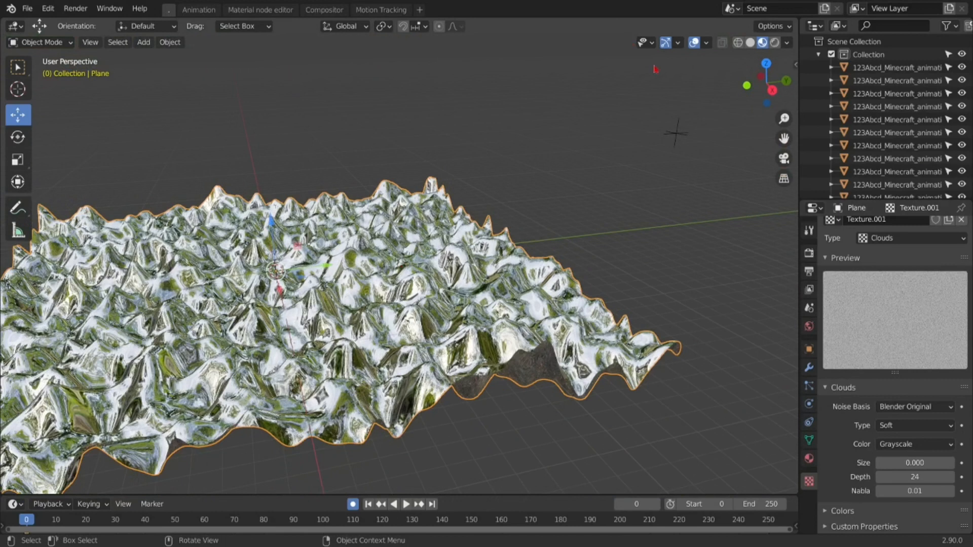
{"action": "left_click", "coordinate": [677, 132]}
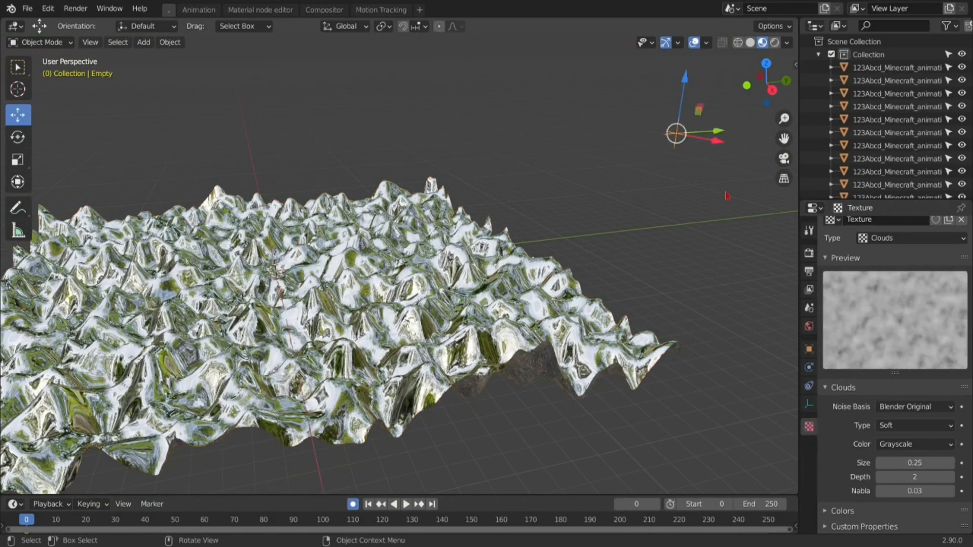
{"action": "key", "text": "g"}
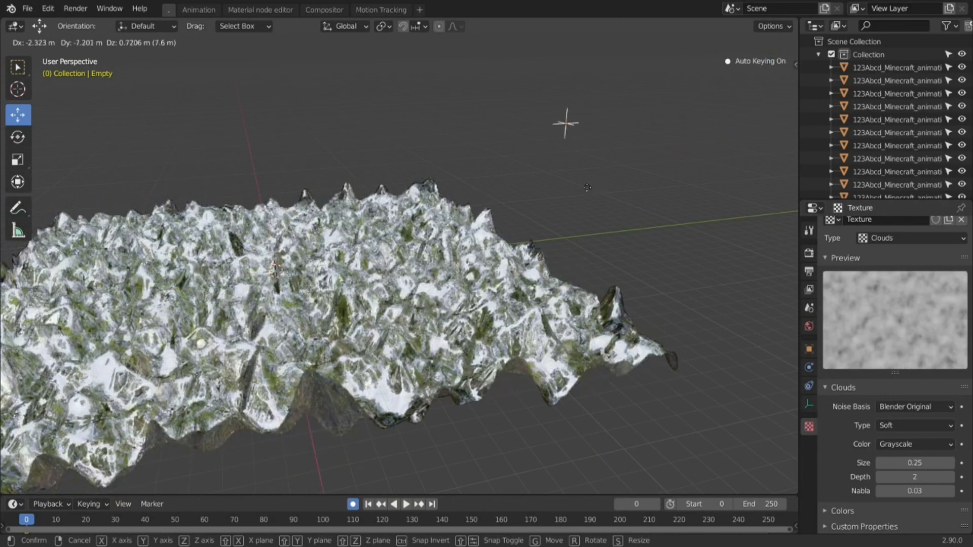
{"action": "left_click", "coordinate": [520, 194]}
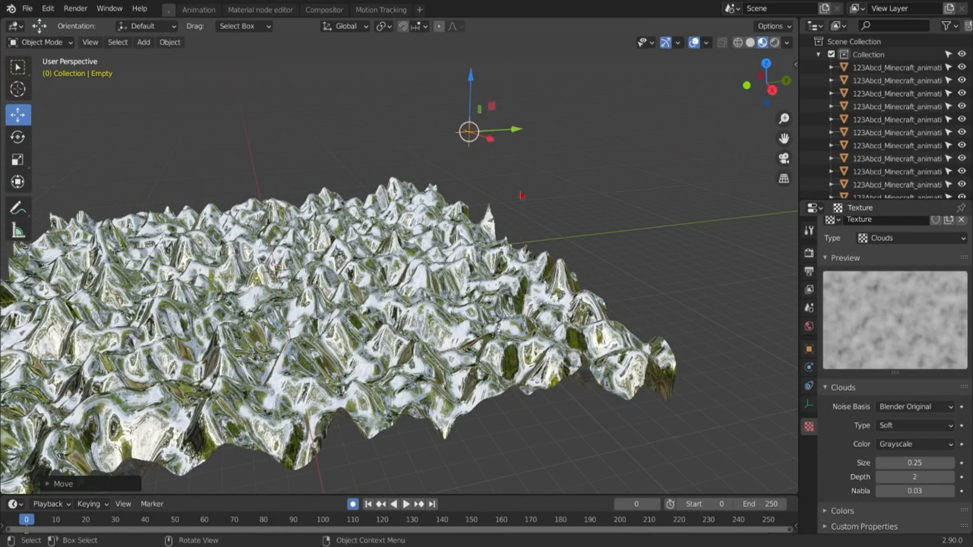
{"action": "key", "text": "g"}
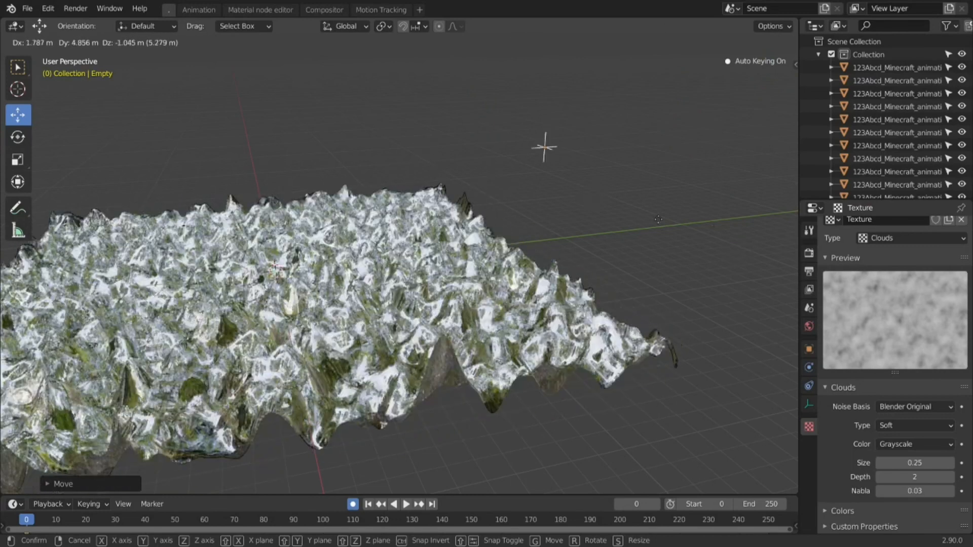
{"action": "left_click", "coordinate": [704, 207]}
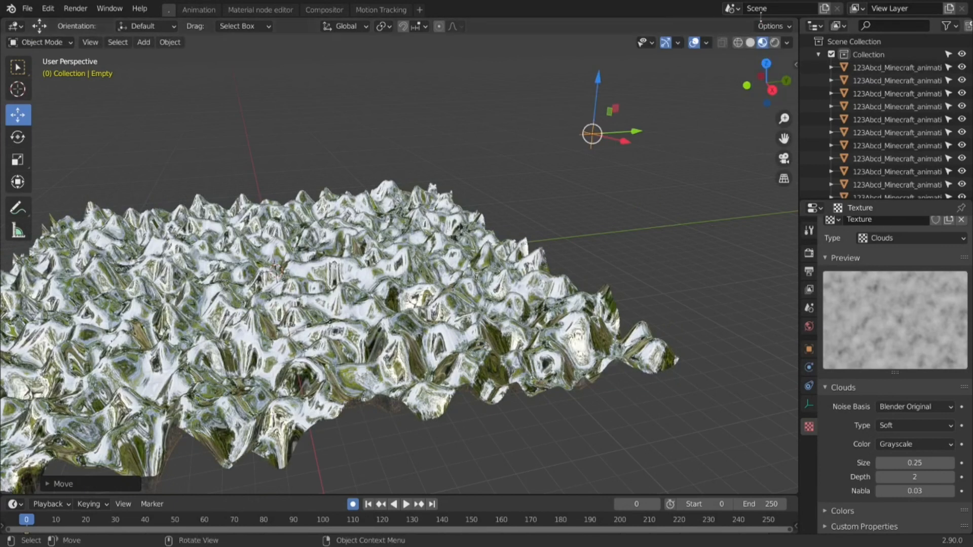
Step: Switch the viewport to rendered shading and move the Empty back and forth to shift the plane's wave pattern
{"action": "left_click", "coordinate": [774, 42]}
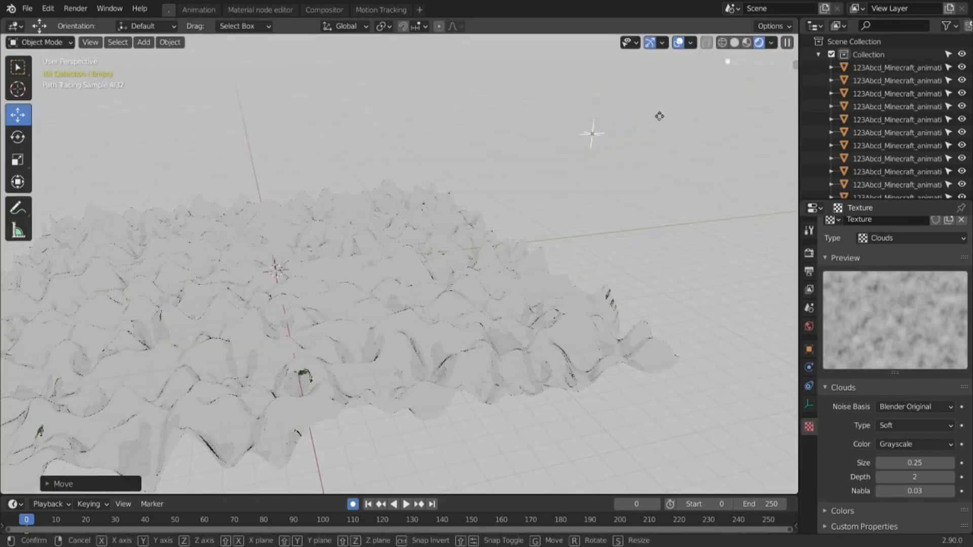
{"action": "key", "text": "g"}
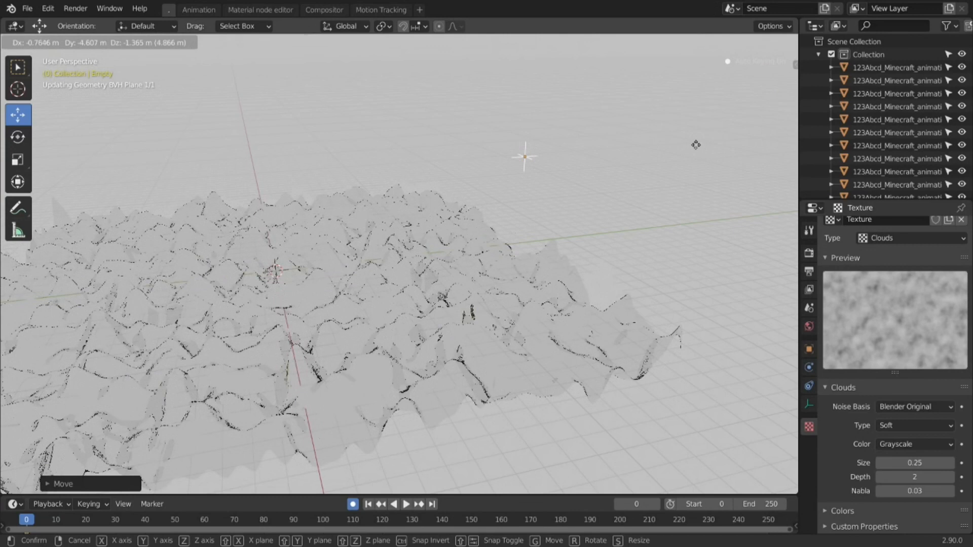
{"action": "left_click", "coordinate": [690, 149]}
Step: Walk through the displaced plane in the rendered view to examine the wave shapes up close and from its edge
{"action": "key", "text": "shift+grave"}
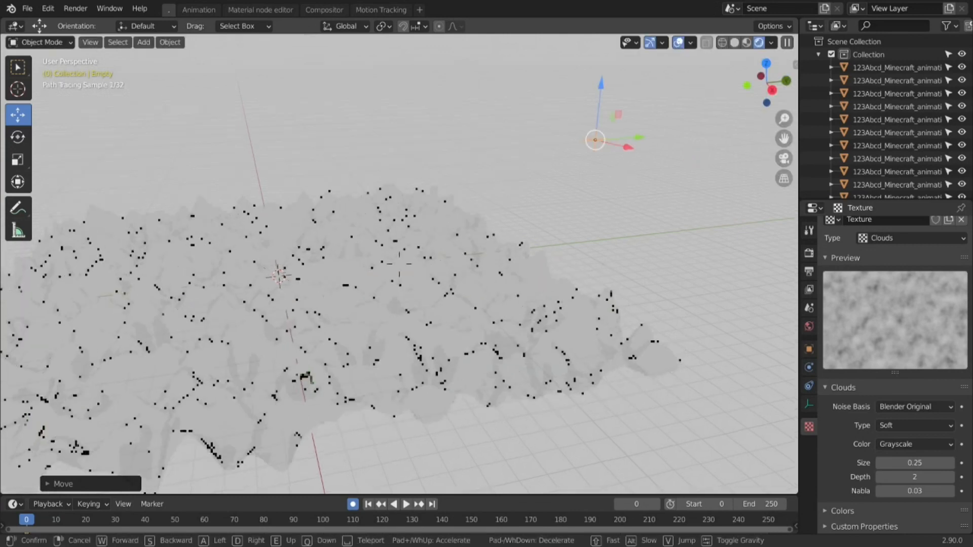
{"action": "key", "text": "w"}
{"action": "key", "text": "w"}
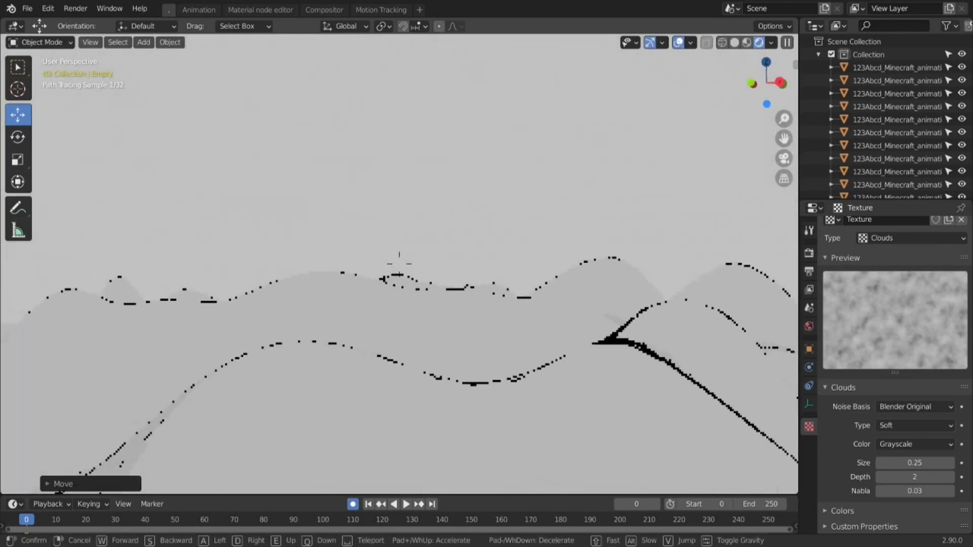
{"action": "key", "text": "w"}
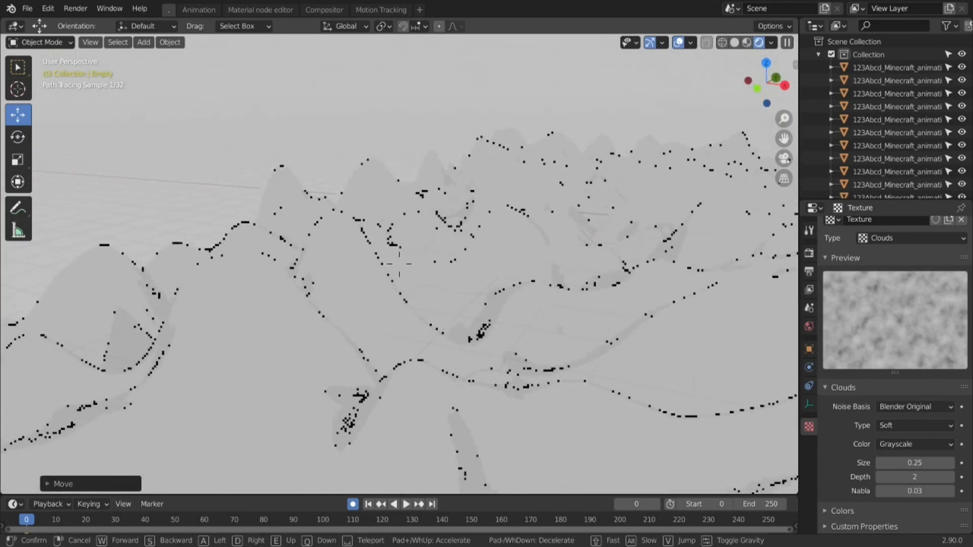
{"action": "key", "text": "w"}
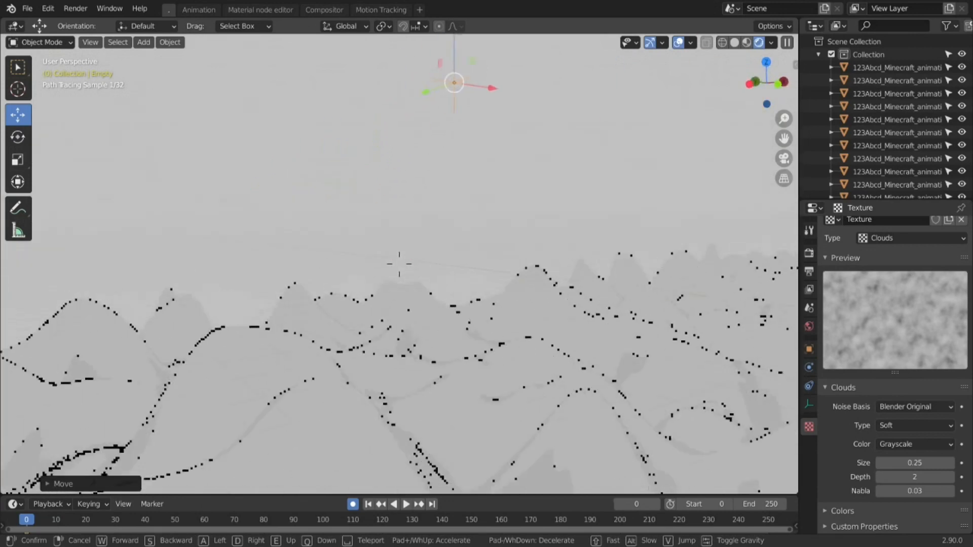
{"action": "key", "text": "s"}
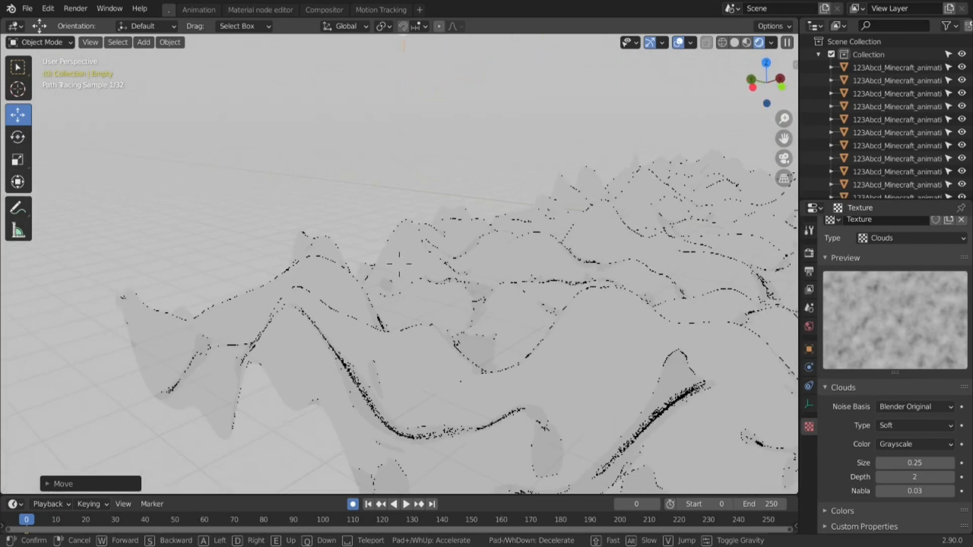
{"action": "key", "text": "w"}
{"action": "key", "text": "d"}
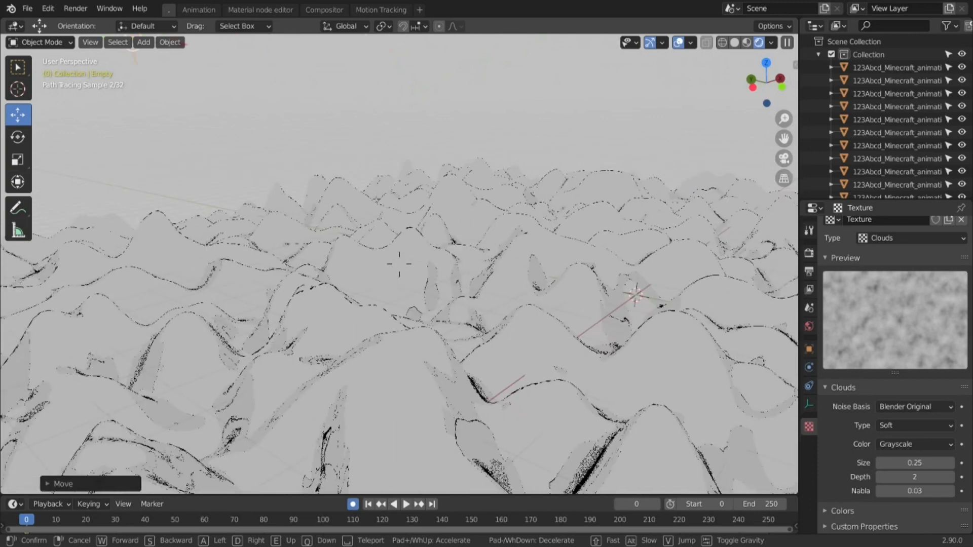
{"action": "key", "text": "s"}
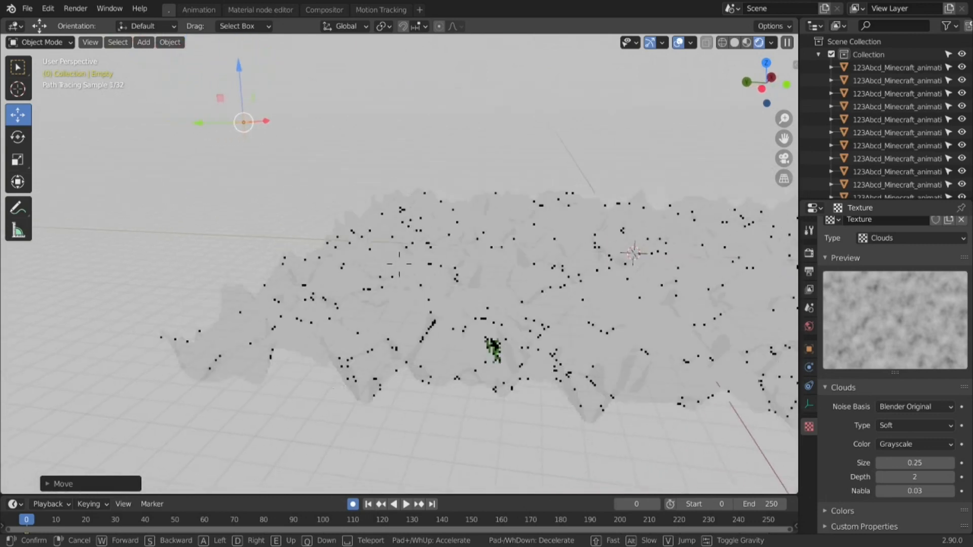
Step: Walk over to the Minecraft terrain and frame the river between its banks to examine the rendered water ripples
{"action": "key", "text": "w"}
{"action": "key", "text": "s"}
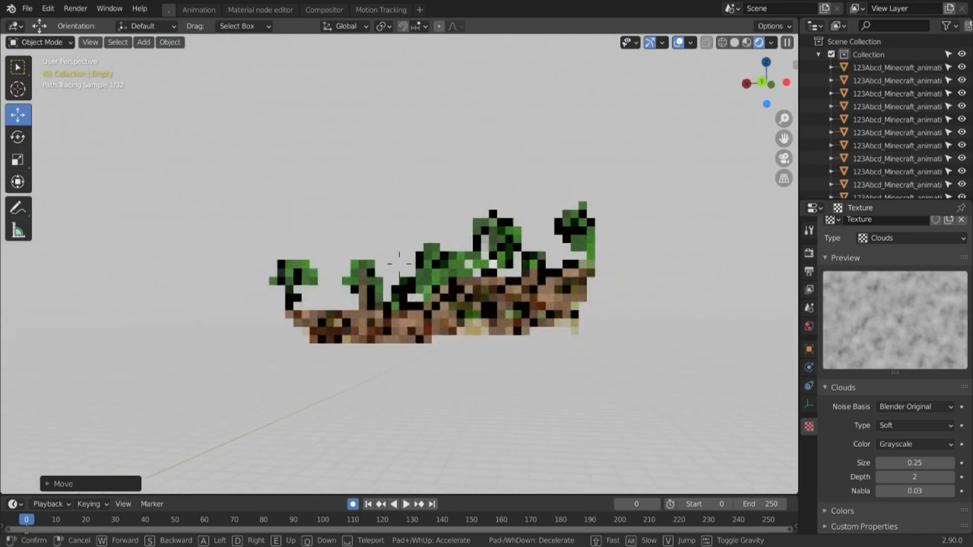
{"action": "key", "text": "w"}
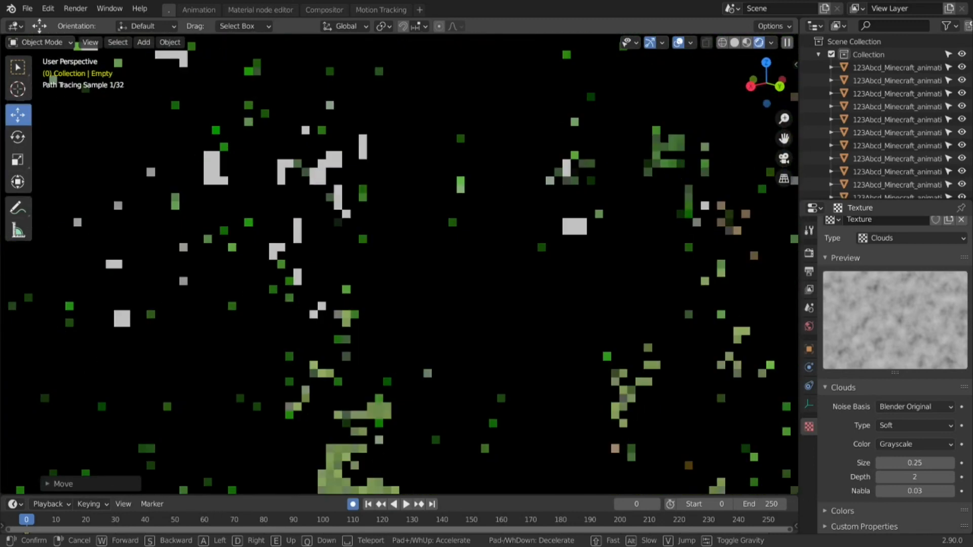
{"action": "key", "text": "w"}
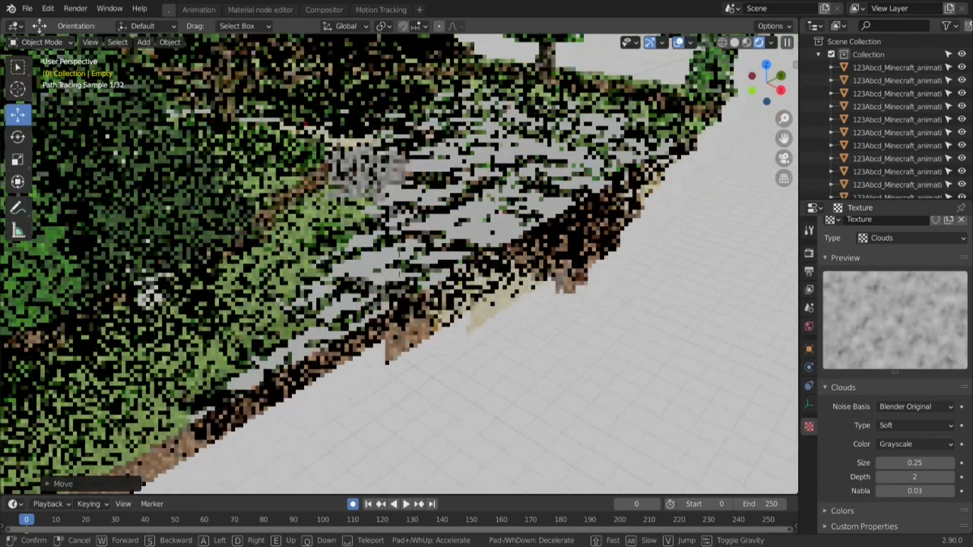
{"action": "key", "text": "w"}
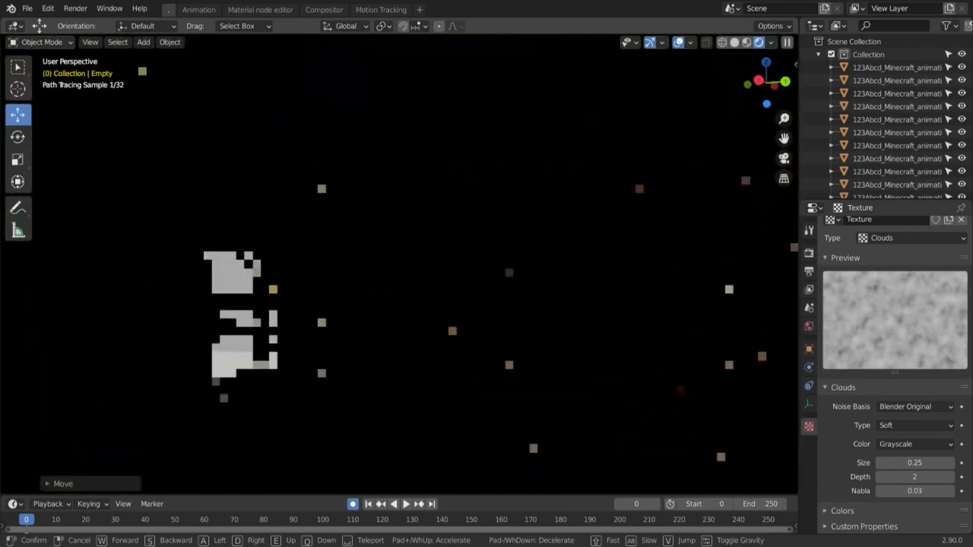
{"action": "key", "text": "w"}
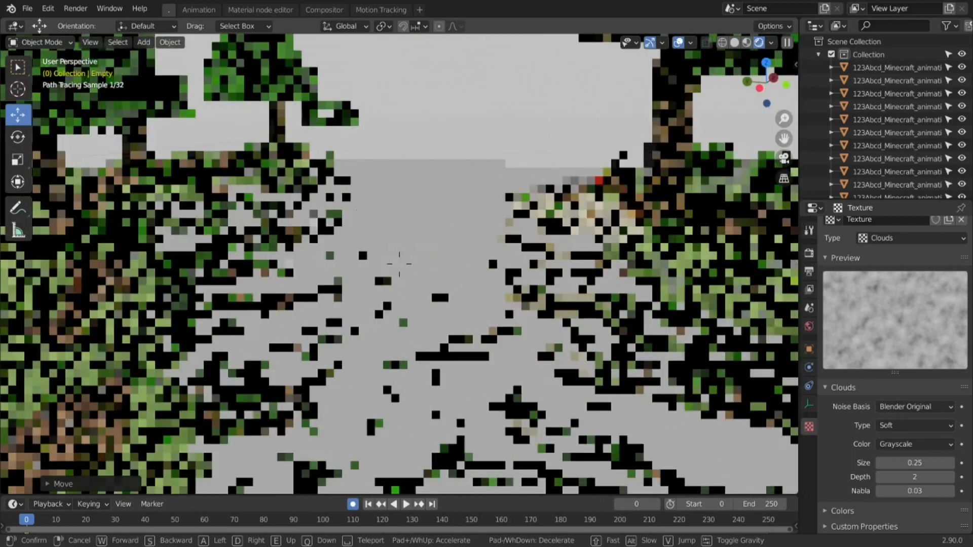
{"action": "left_click", "coordinate": [400, 264]}
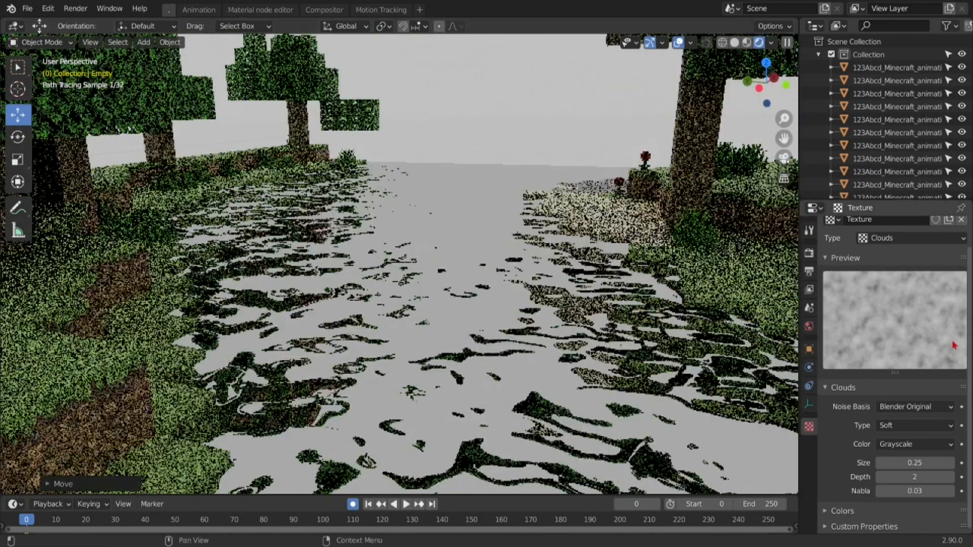